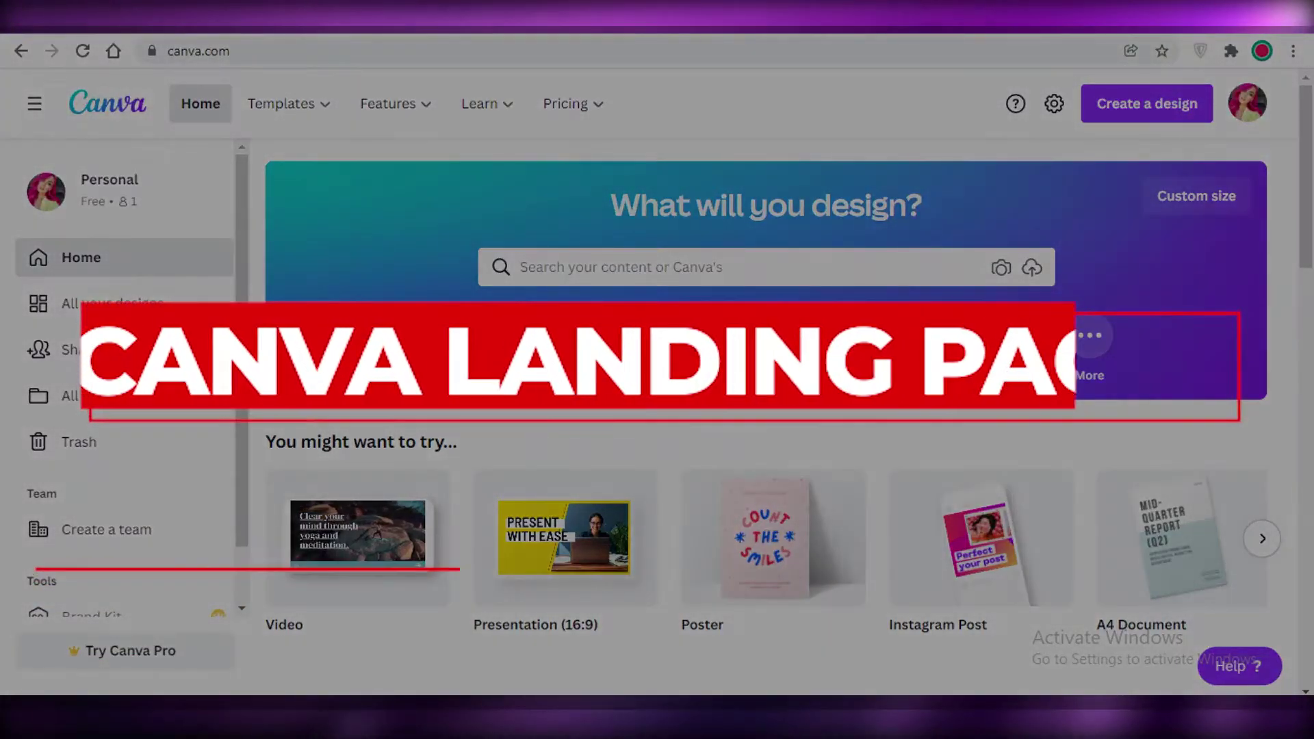
# Browse the Canva home page and briefly open and close the account menu.
pyautogui.scroll(-2, 900, 261)
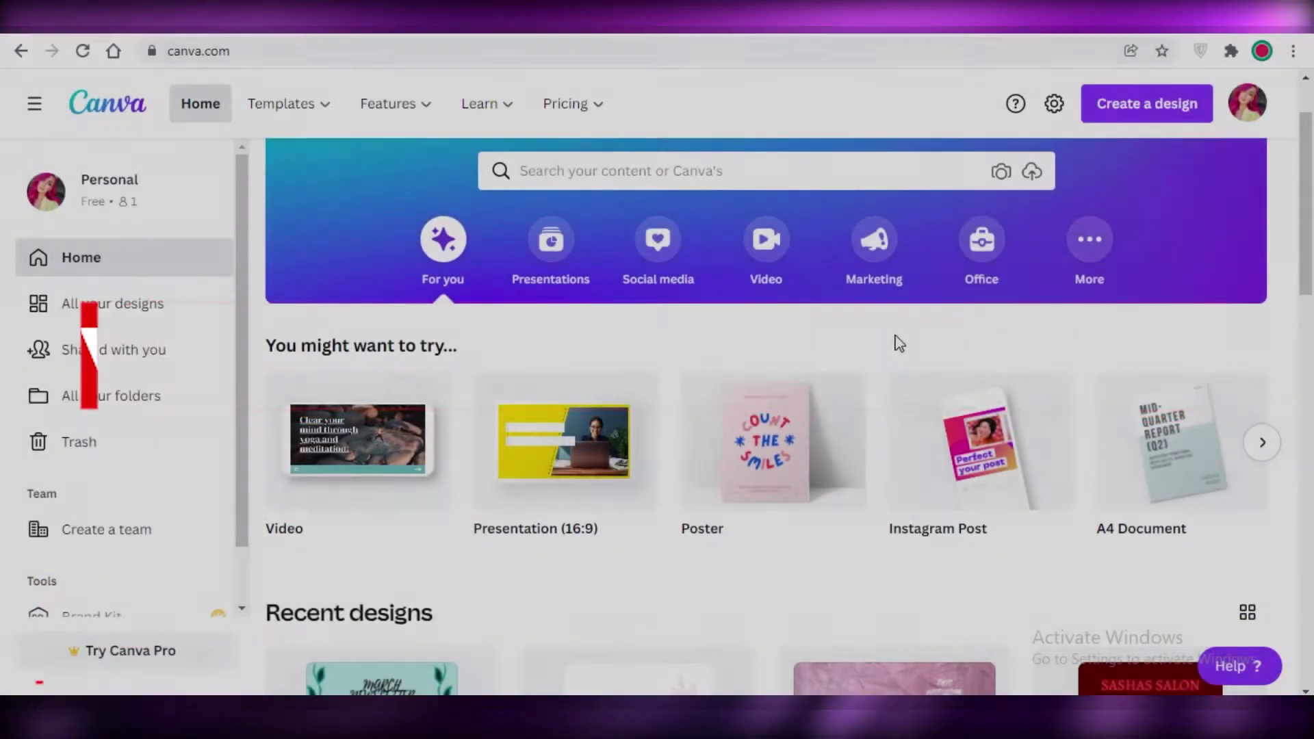
pyautogui.scroll(-3, 884, 357)
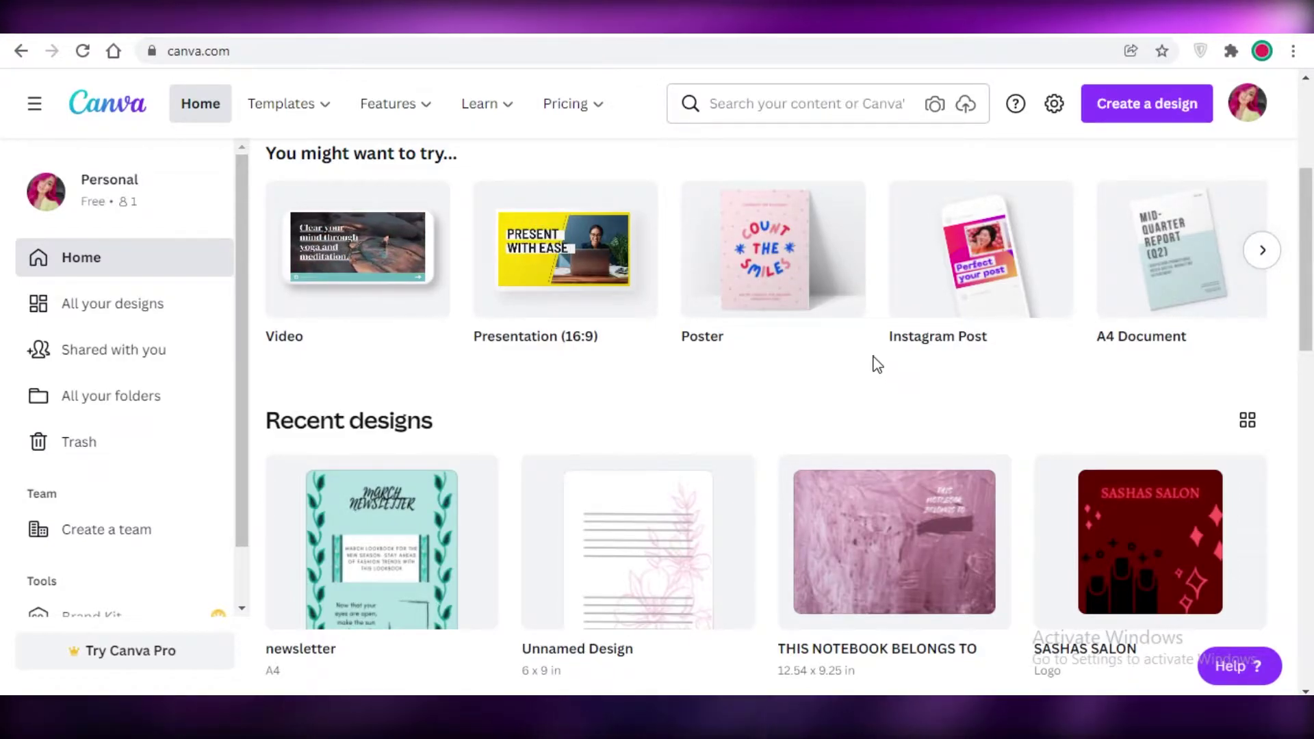
pyautogui.scroll(-3, 860, 383)
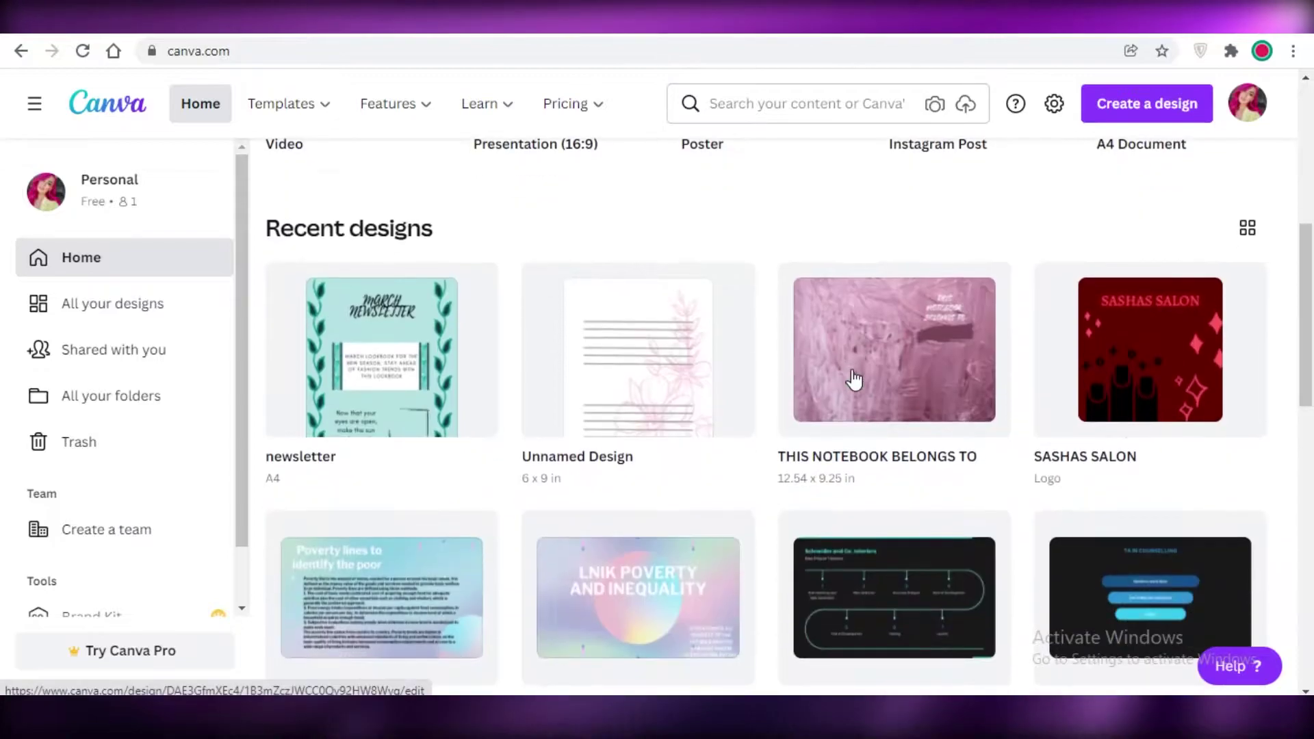
pyautogui.scroll(7, 854, 379)
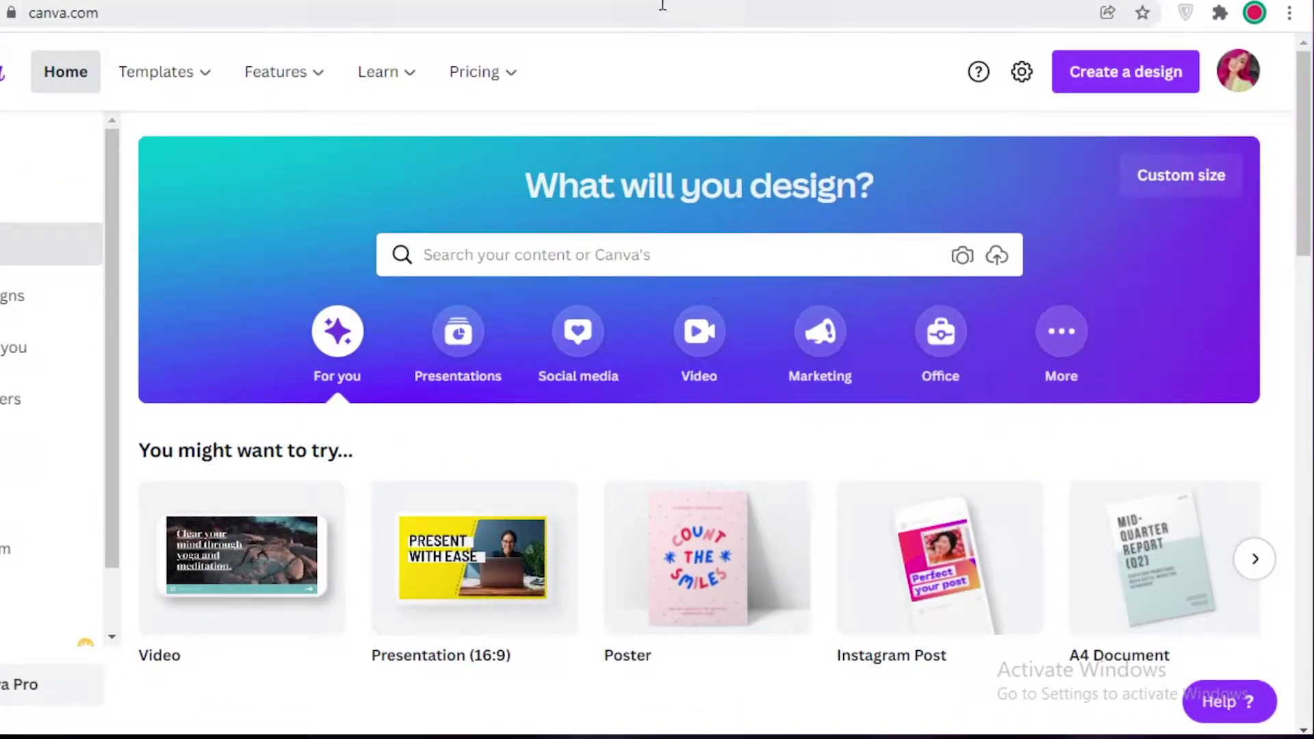
pyautogui.click(1232, 74)
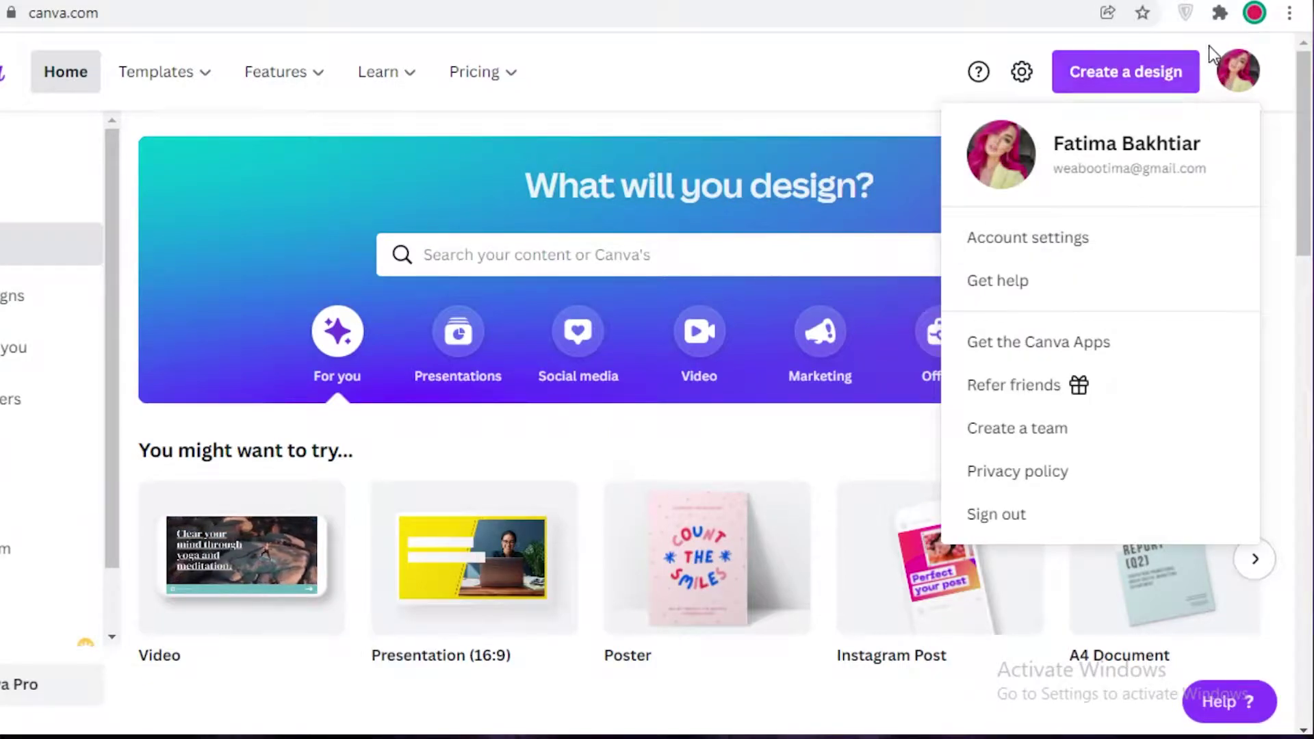
pyautogui.click(1238, 72)
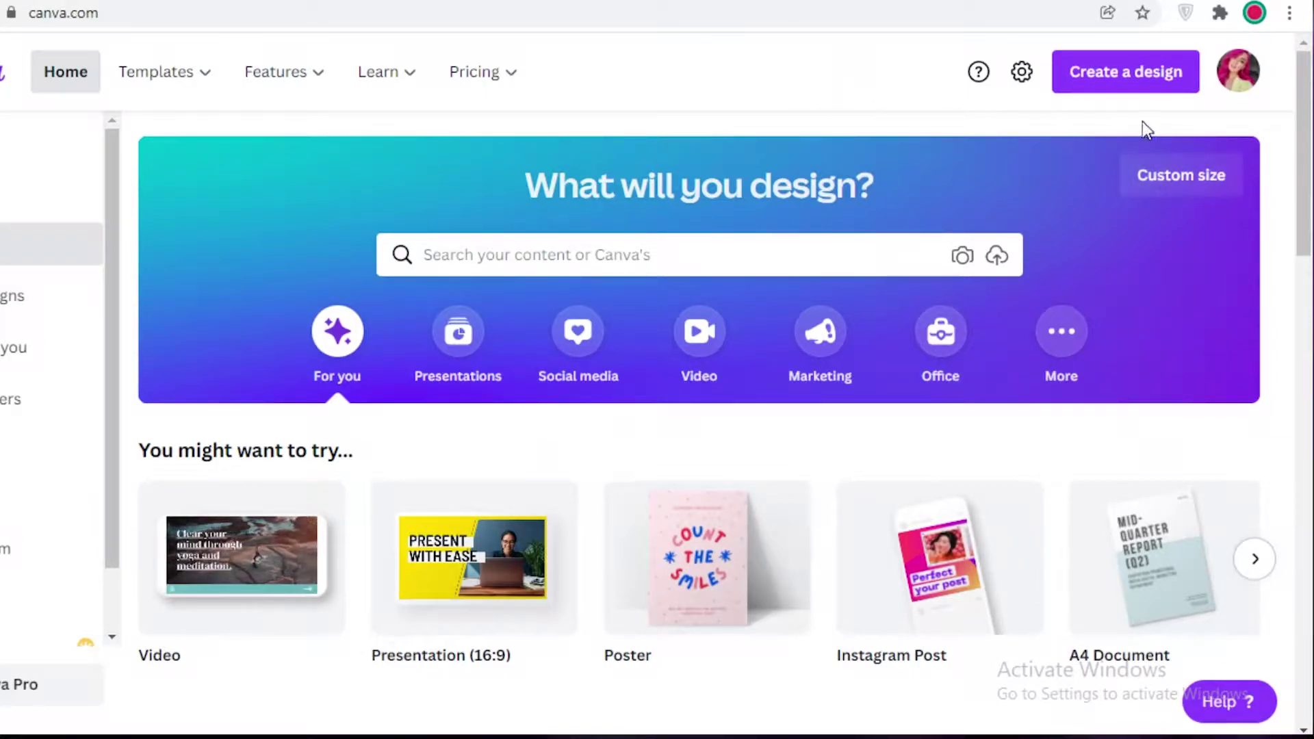
# Create a custom-size 960 × 720 px design, leaving the units in pixels.
pyautogui.click(1155, 198)
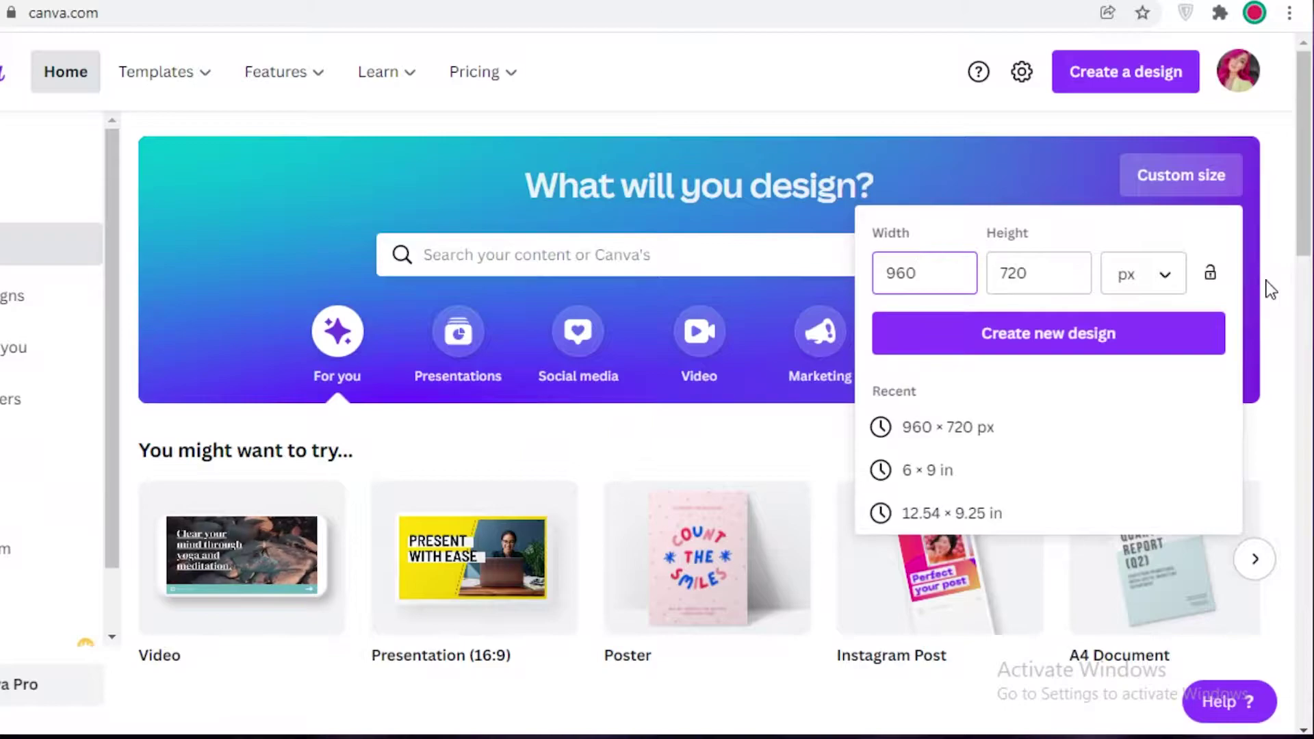
pyautogui.click(1126, 296)
pyautogui.click(1126, 314)
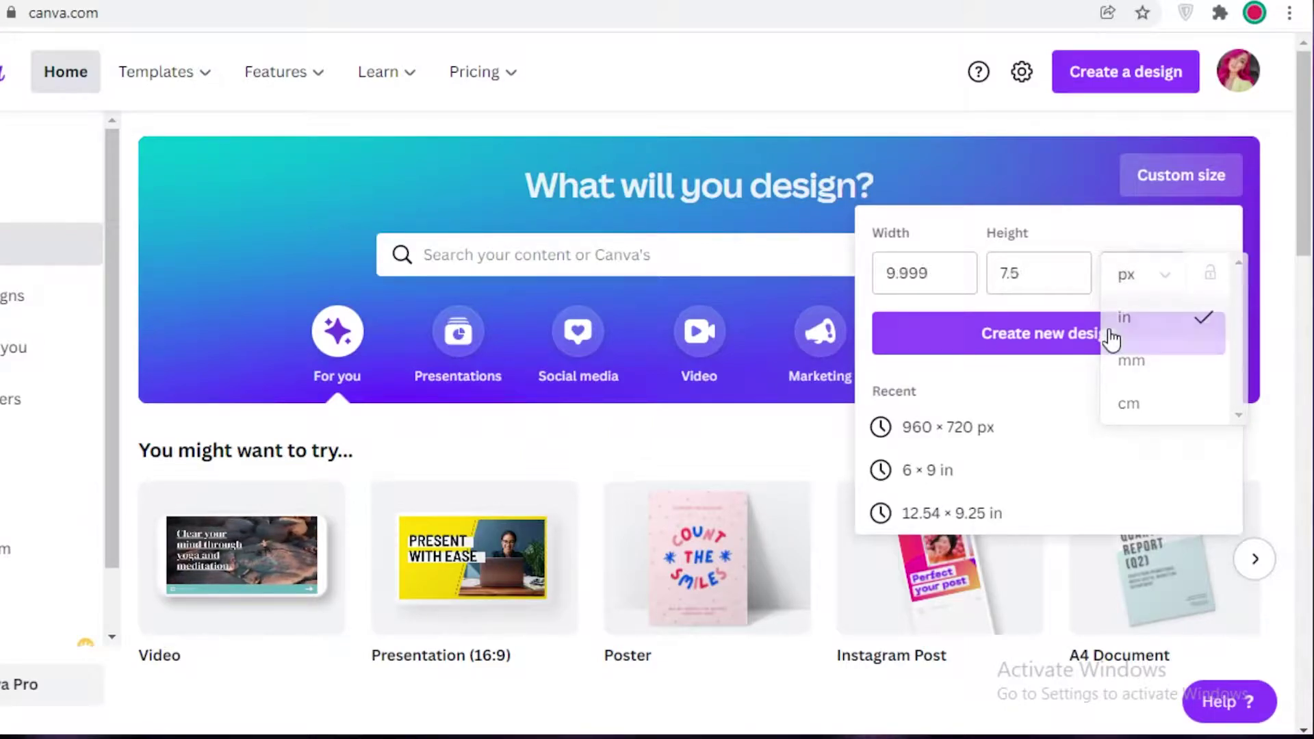
pyautogui.click(1131, 273)
pyautogui.click(1145, 236)
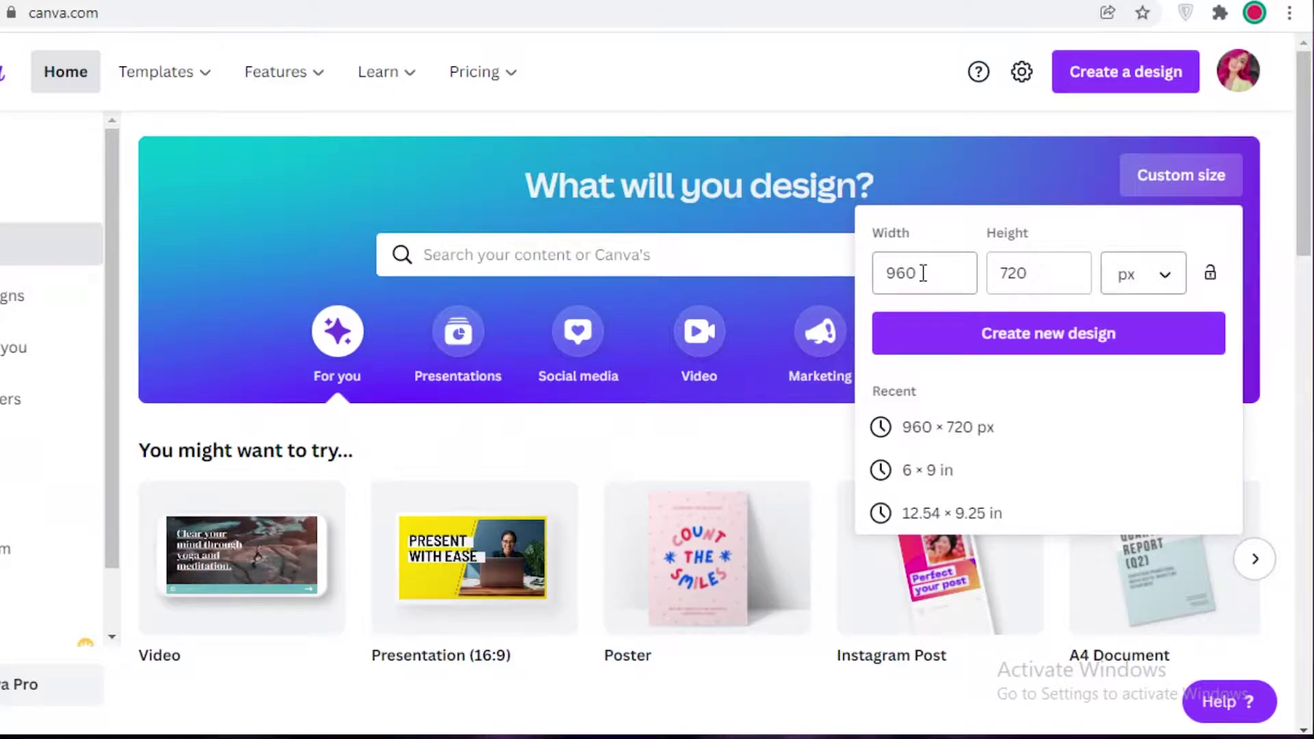
pyautogui.click(1022, 288)
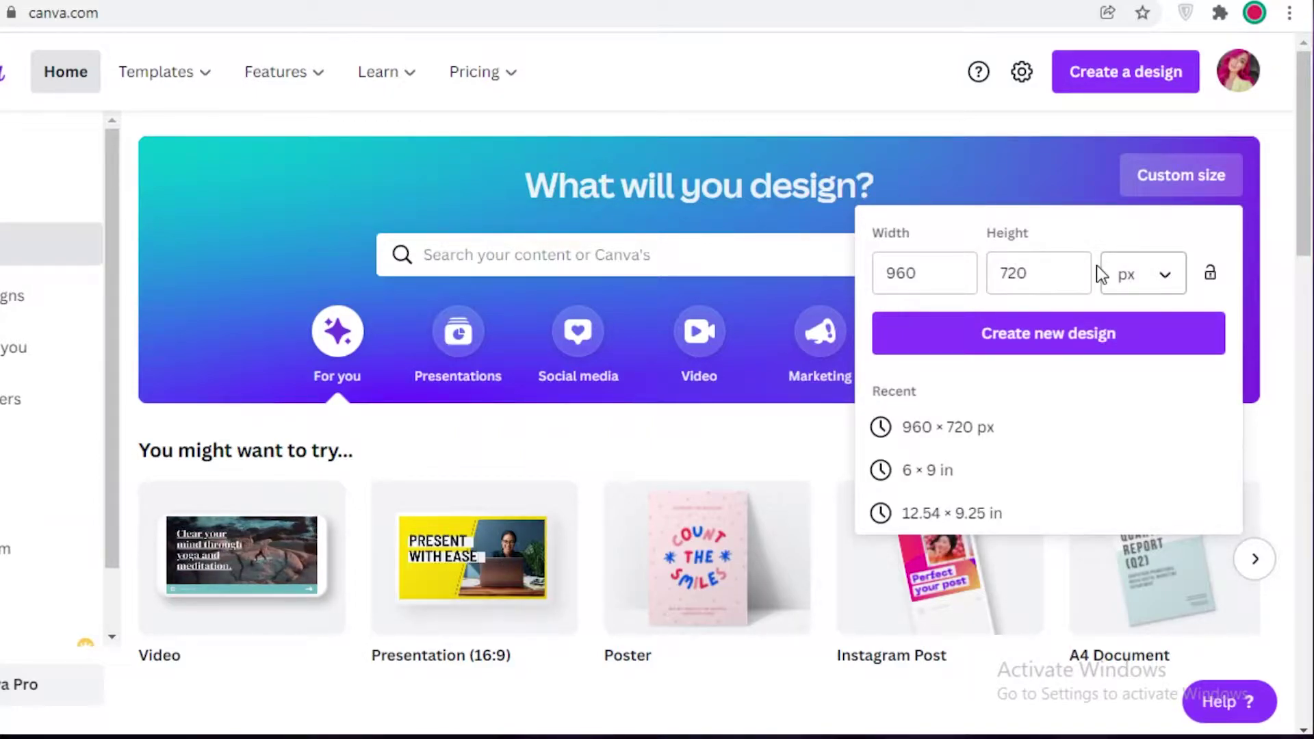
pyautogui.click(1131, 274)
pyautogui.click(1137, 316)
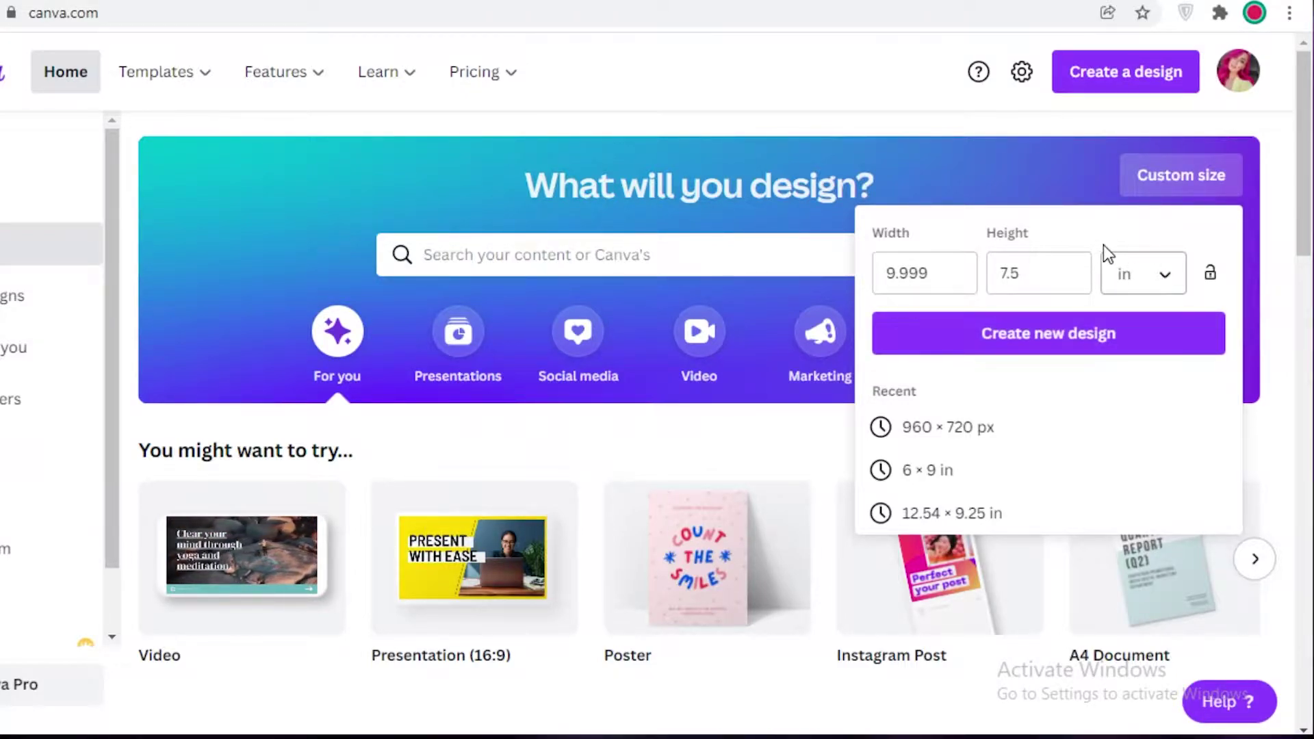
pyautogui.click(1117, 265)
pyautogui.click(1133, 239)
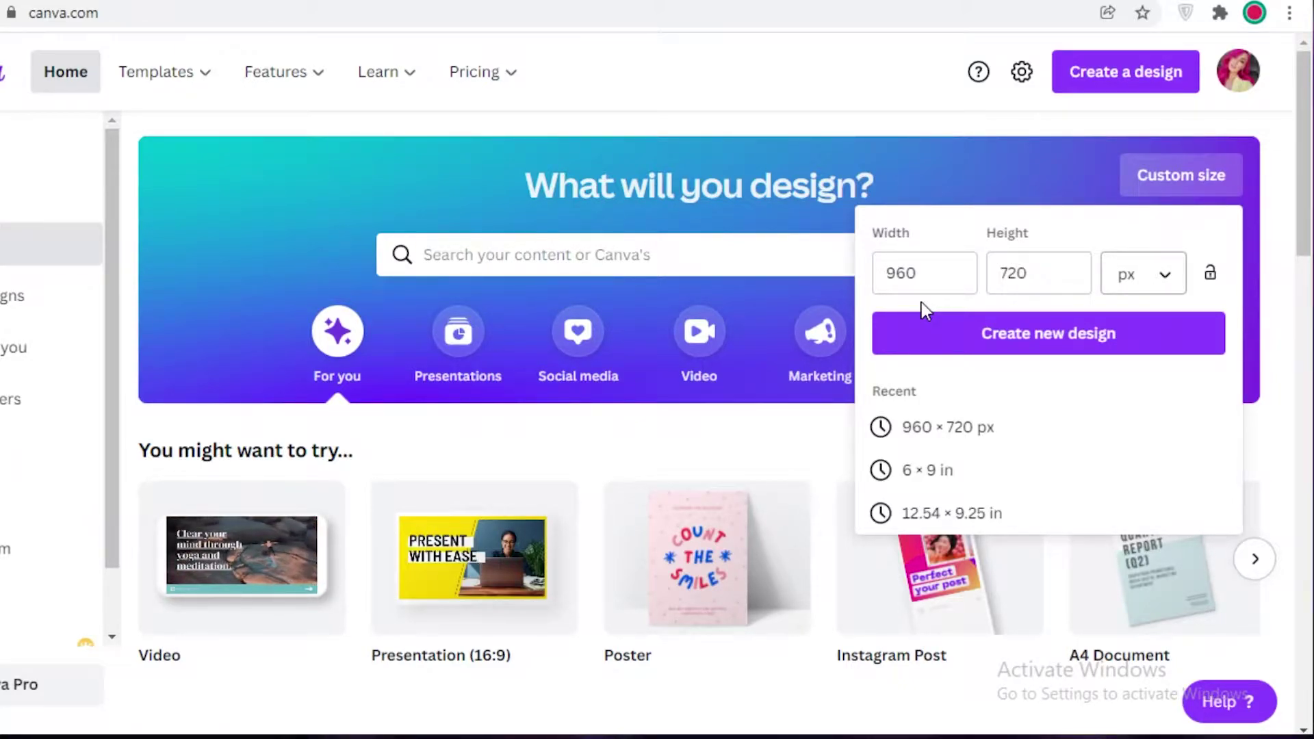
pyautogui.click(971, 353)
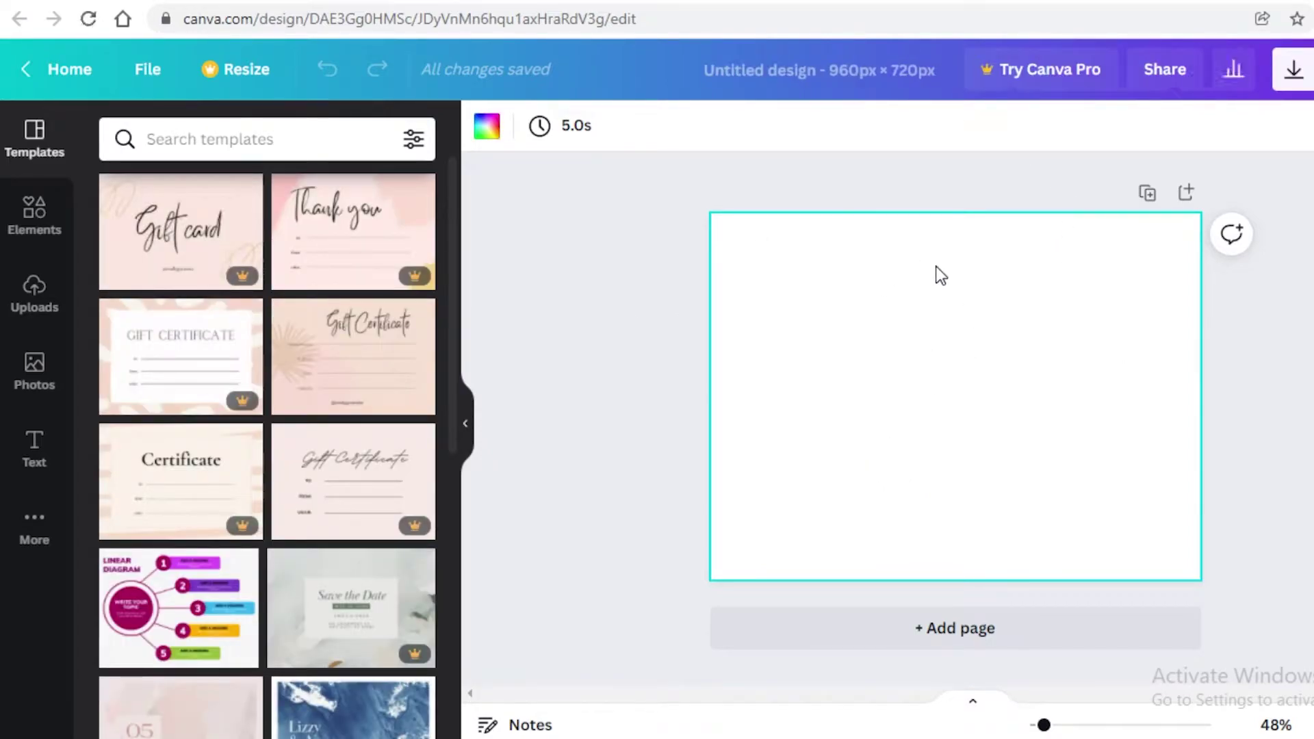
# Make the page background the custom light pink #FFCDE3.
pyautogui.click(488, 128)
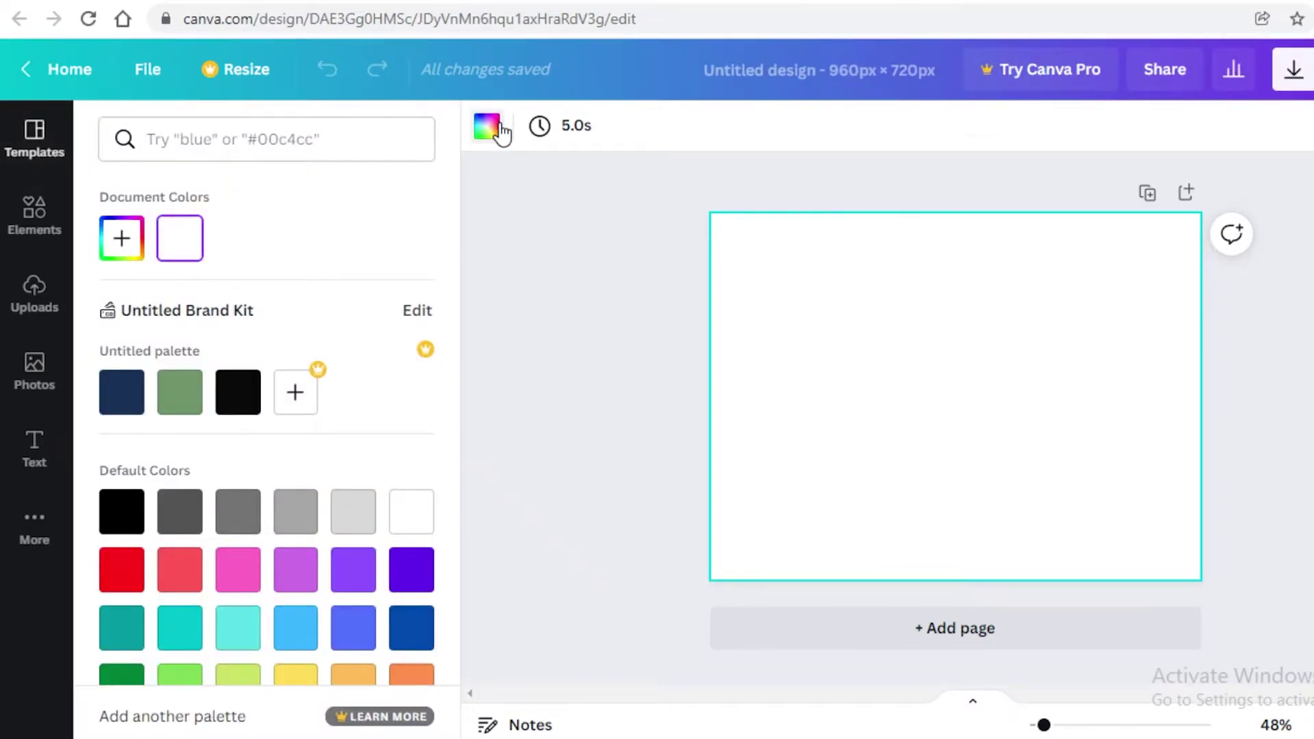
pyautogui.click(140, 230)
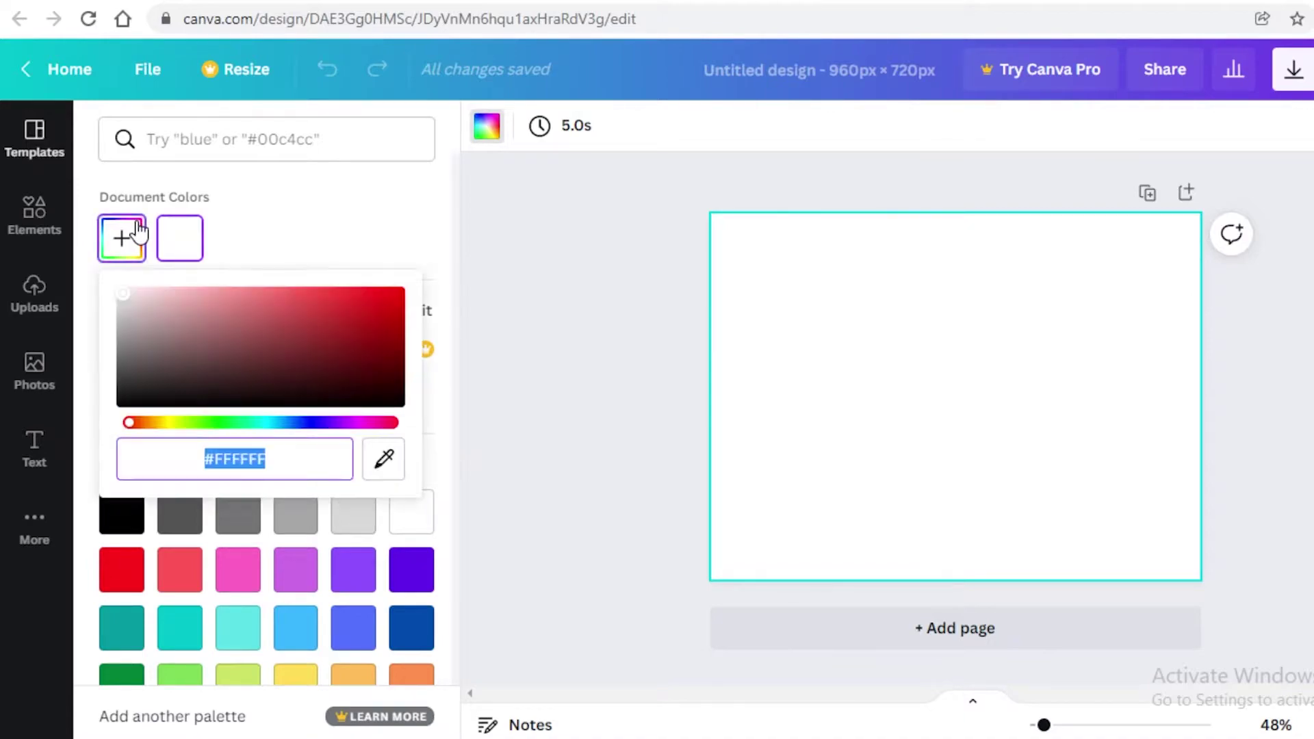
pyautogui.click(201, 319)
pyautogui.moveTo(333, 425); pyautogui.dragTo(365, 450)
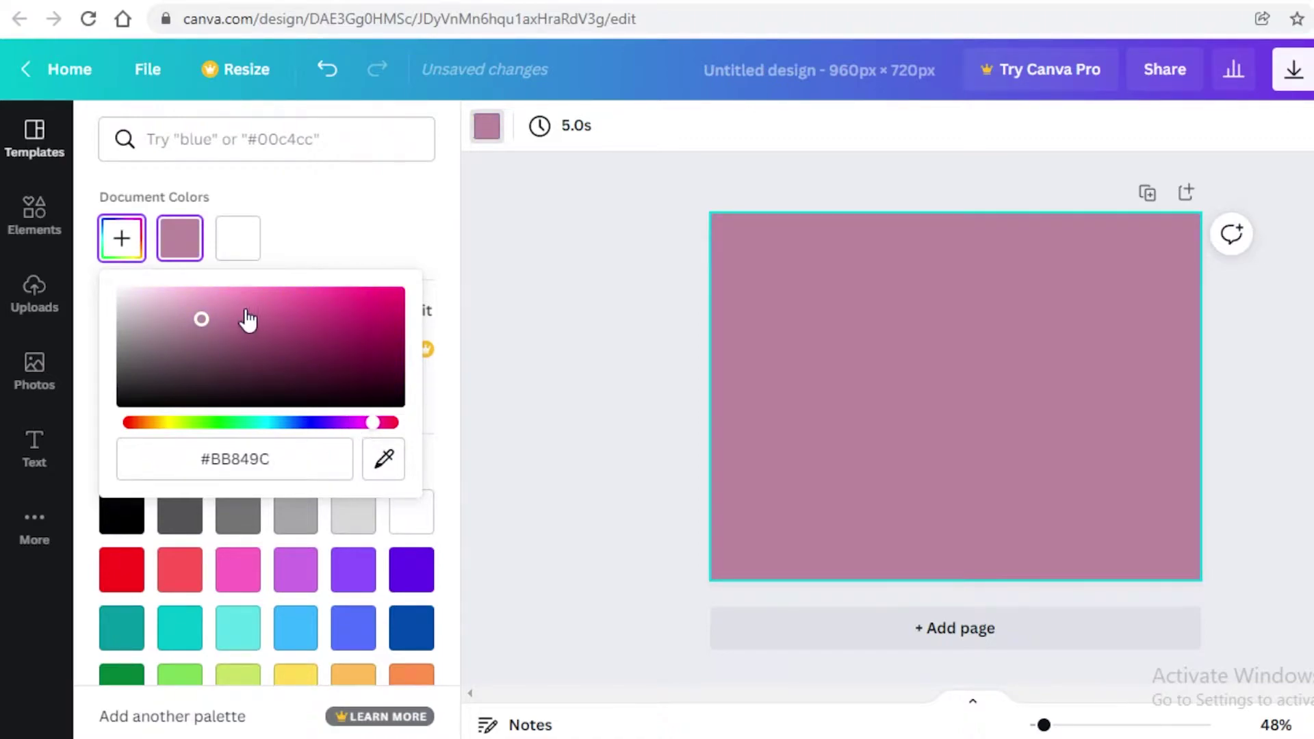
pyautogui.moveTo(248, 319); pyautogui.dragTo(175, 274)
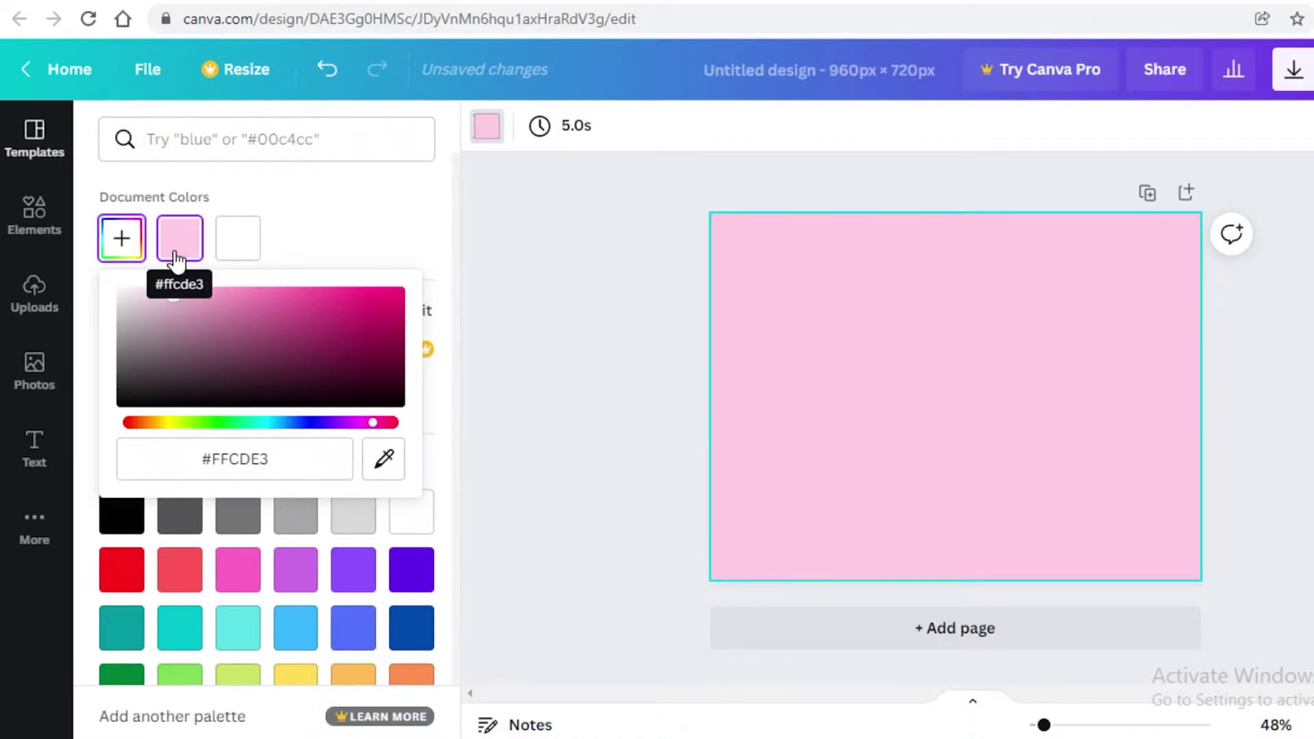
pyautogui.click(836, 357)
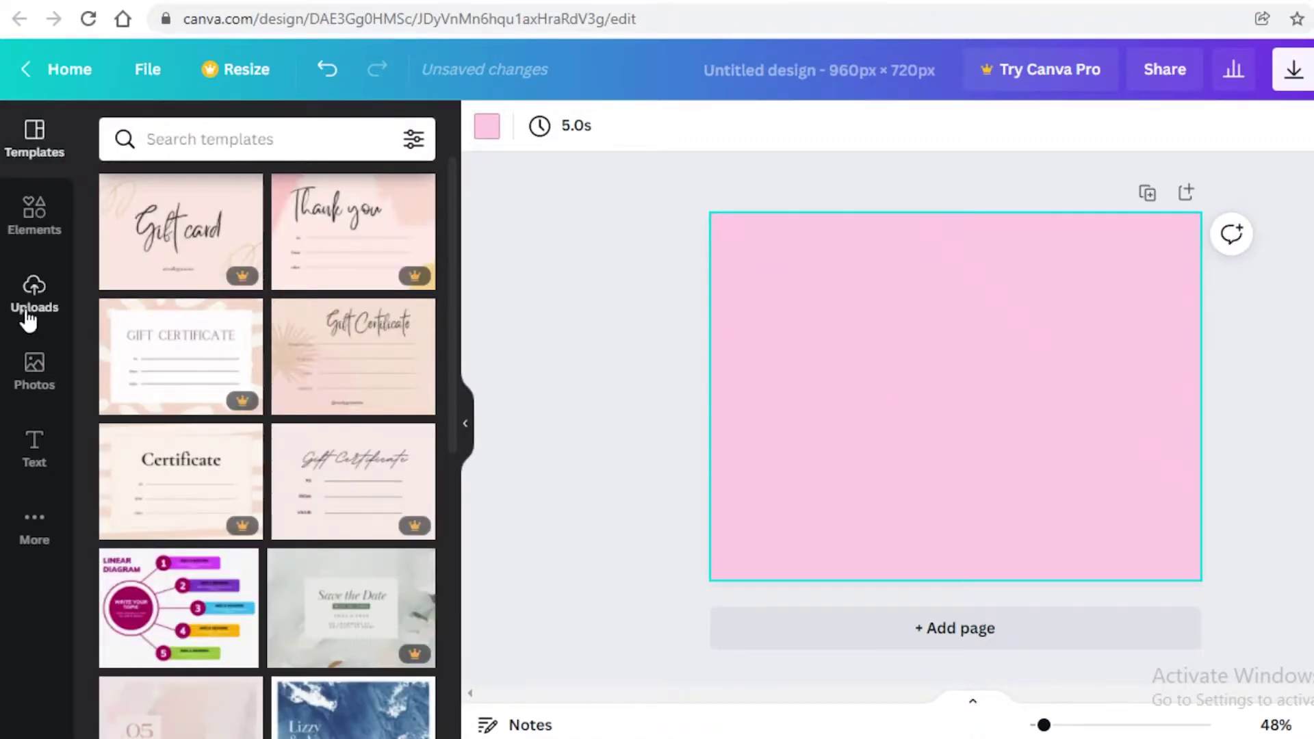
# Search Elements for 'frame', try placing and resizing a frame, then delete it.
pyautogui.click(59, 216)
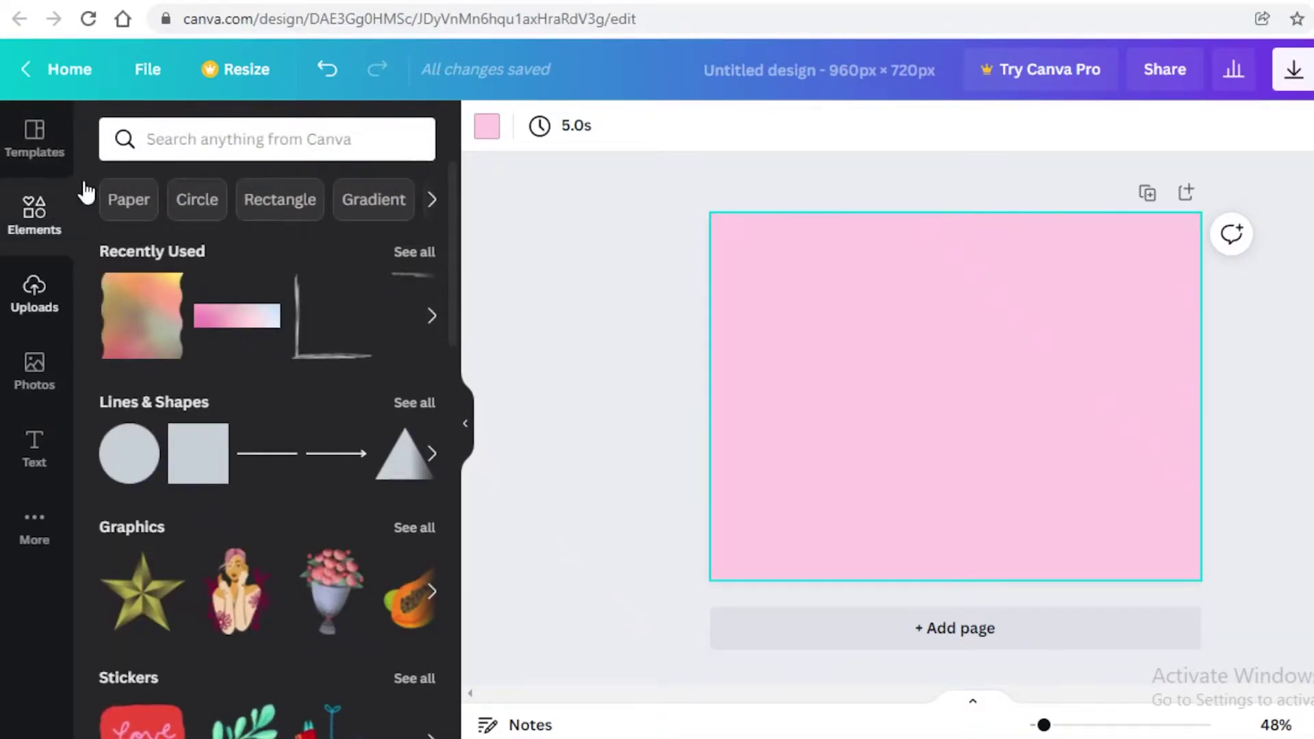
pyautogui.click(319, 139)
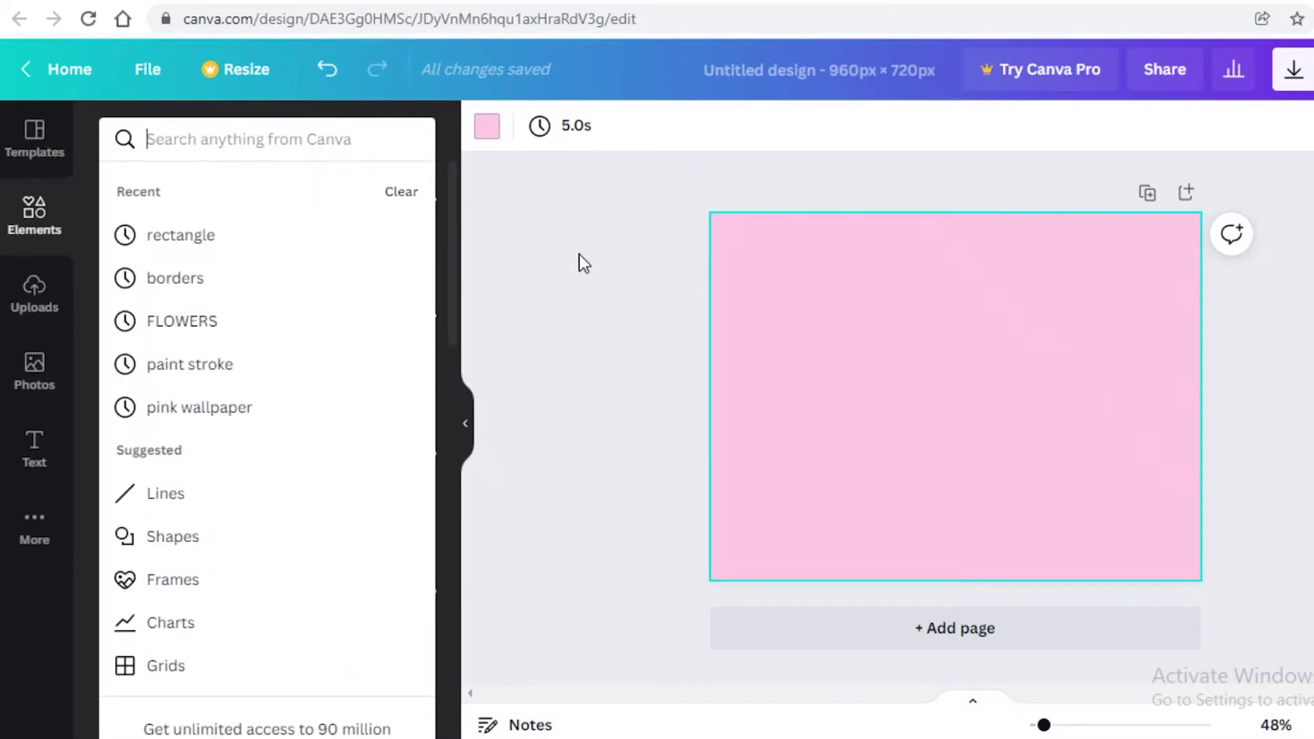
pyautogui.write('frame')
pyautogui.press('Return')
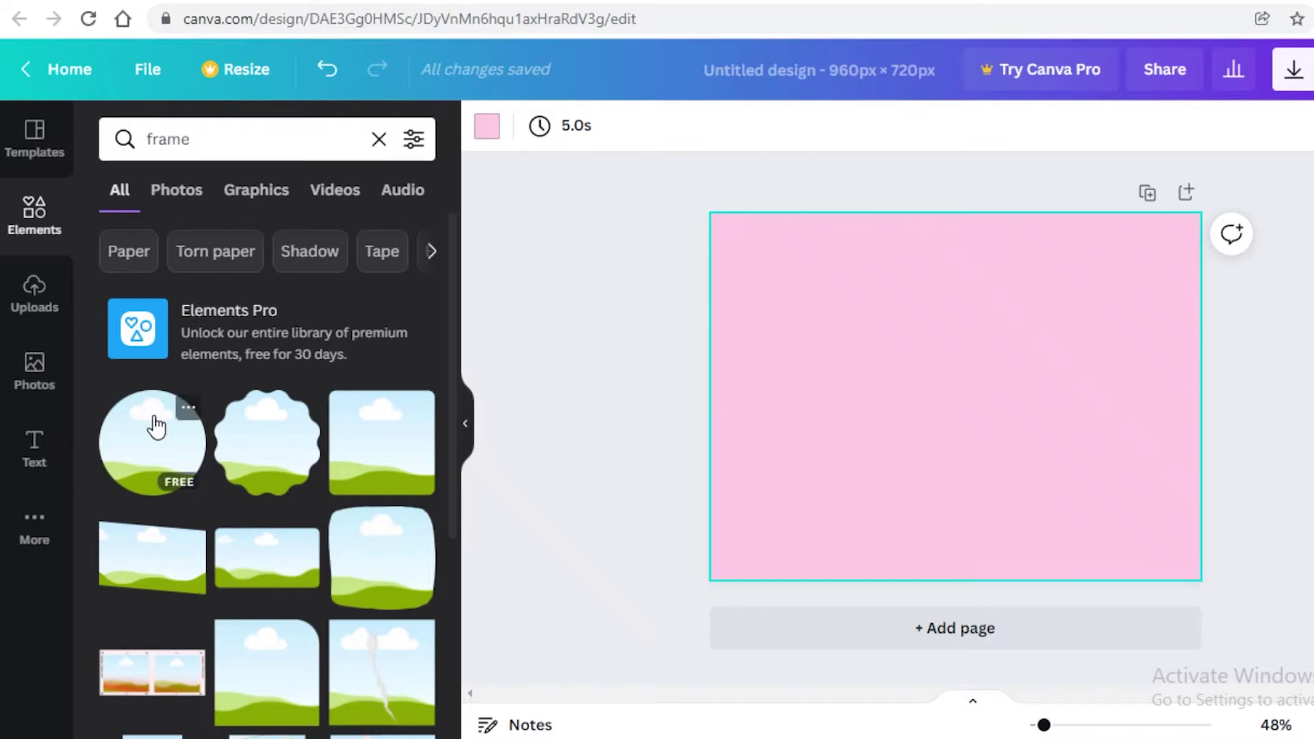
pyautogui.scroll(-3, 293, 461)
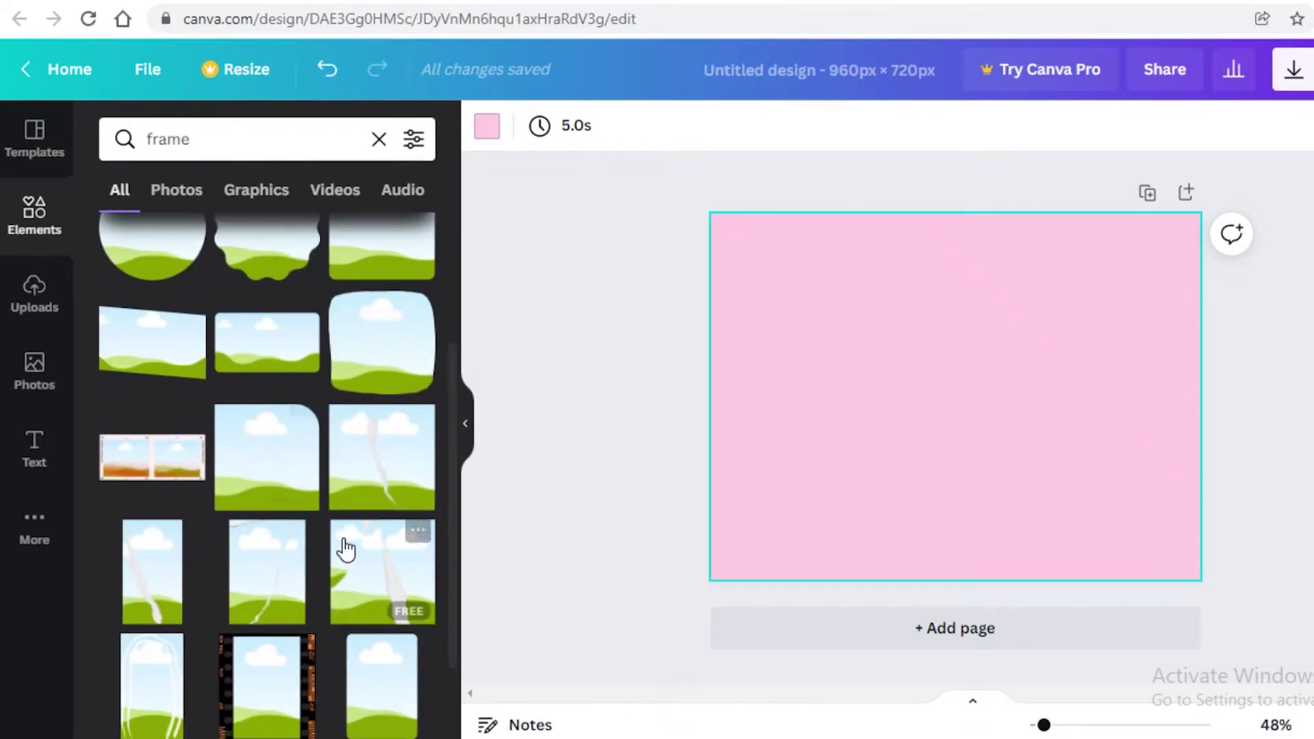
pyautogui.moveTo(353, 558); pyautogui.dragTo(1020, 257)
pyautogui.moveTo(1086, 330); pyautogui.dragTo(1067, 378)
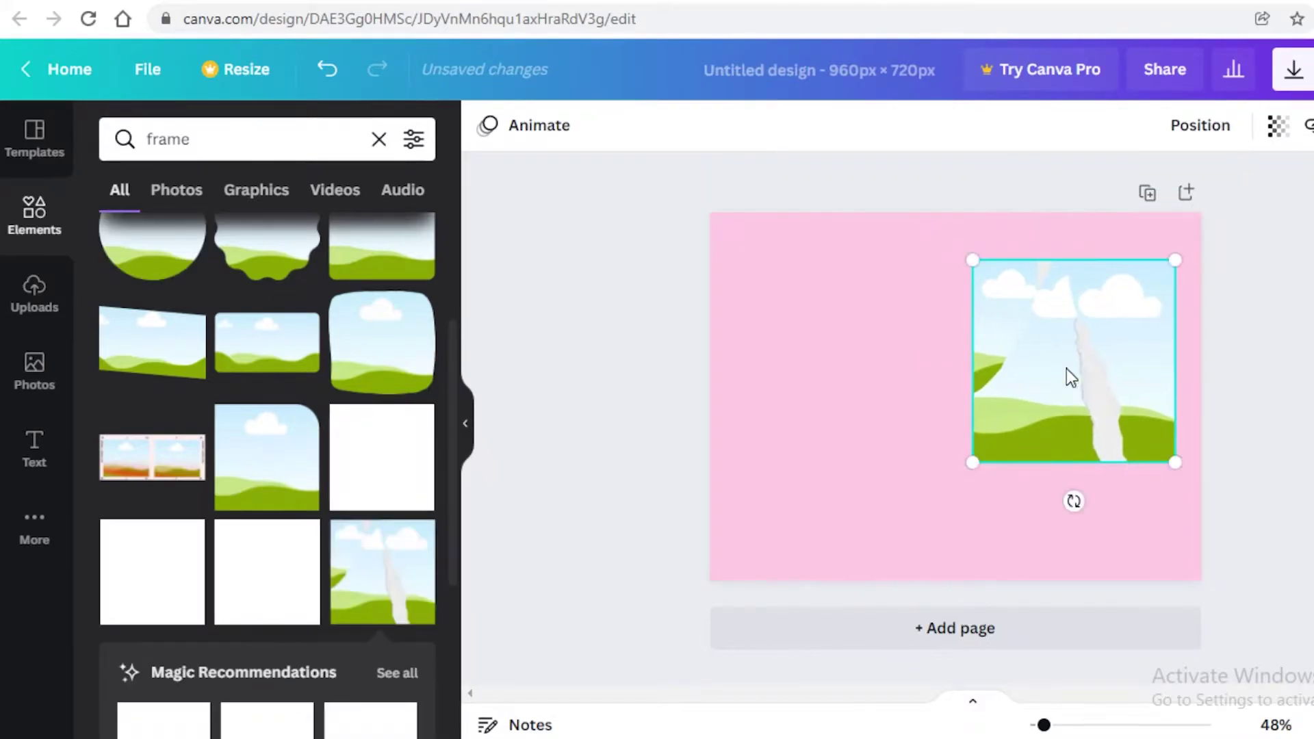
pyautogui.moveTo(975, 472); pyautogui.dragTo(1000, 432)
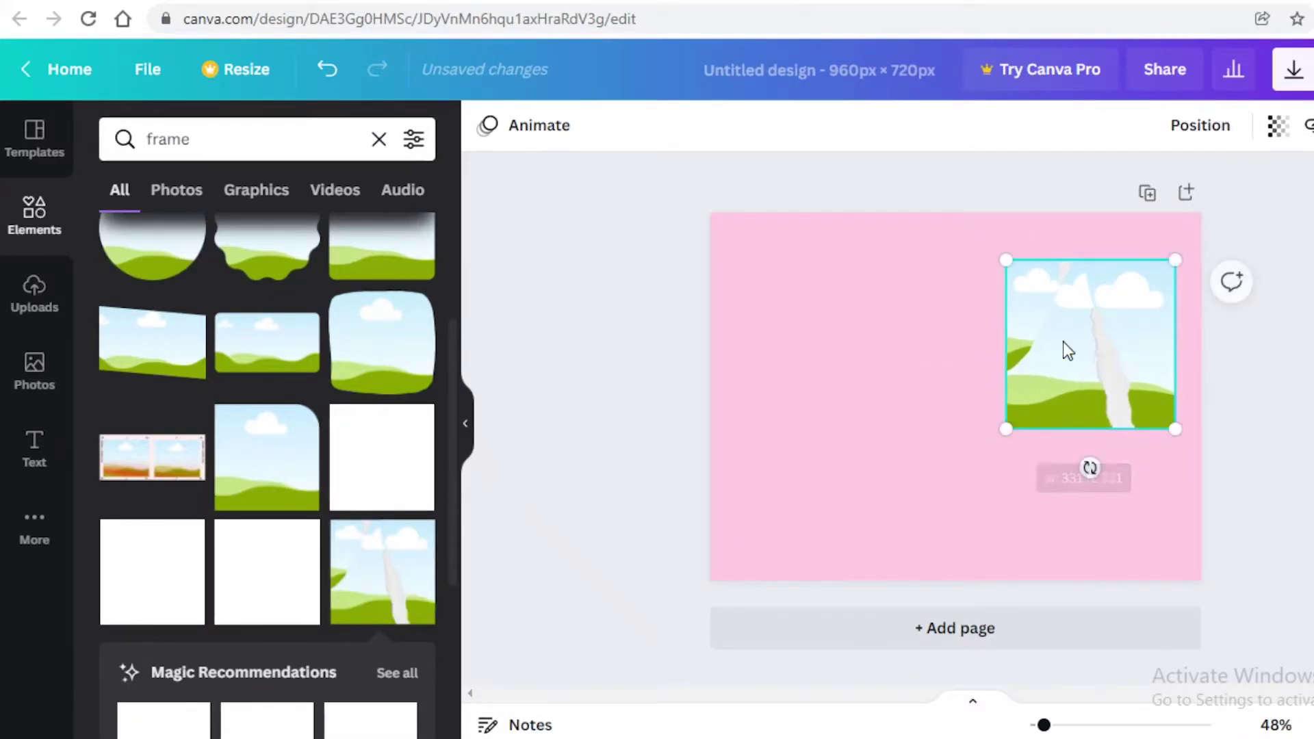
pyautogui.press('Delete')
# Add the square cloud-and-hills frame, shrinking it to about 194 × 194 at top-right.
pyautogui.scroll(3, 391, 440)
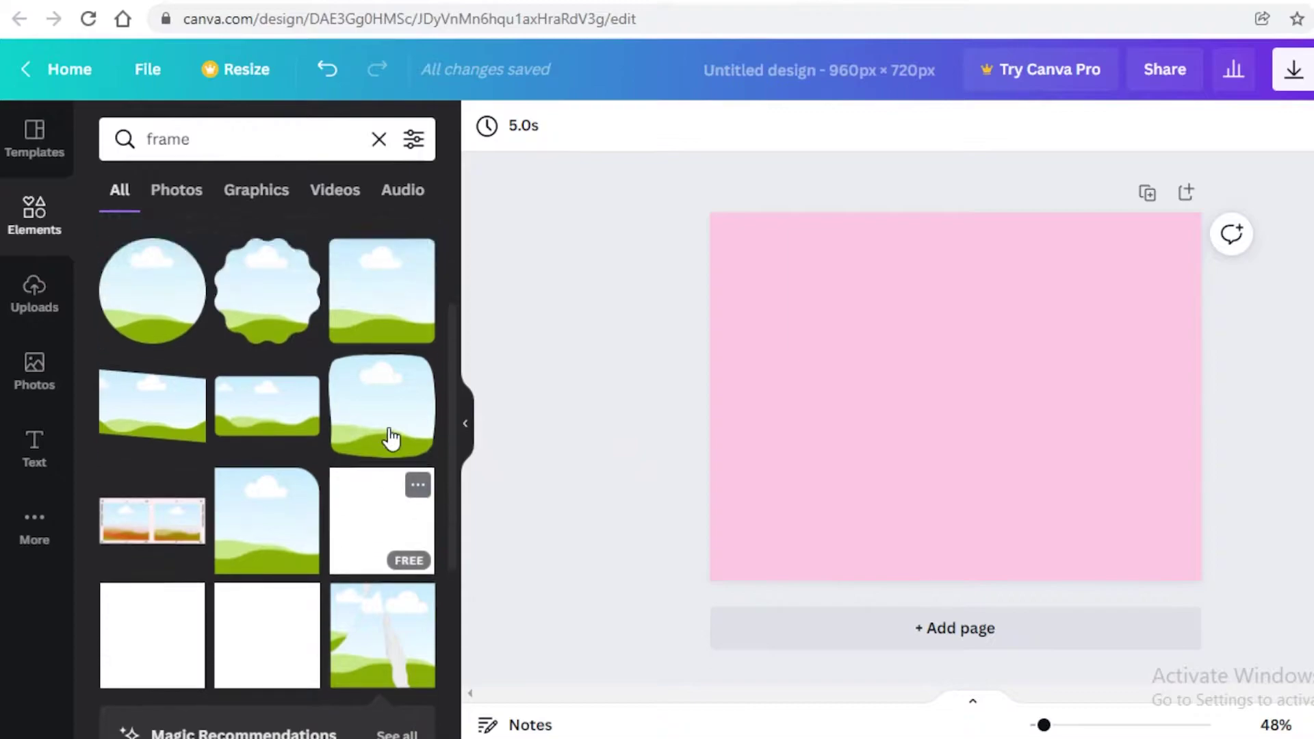
pyautogui.click(411, 417)
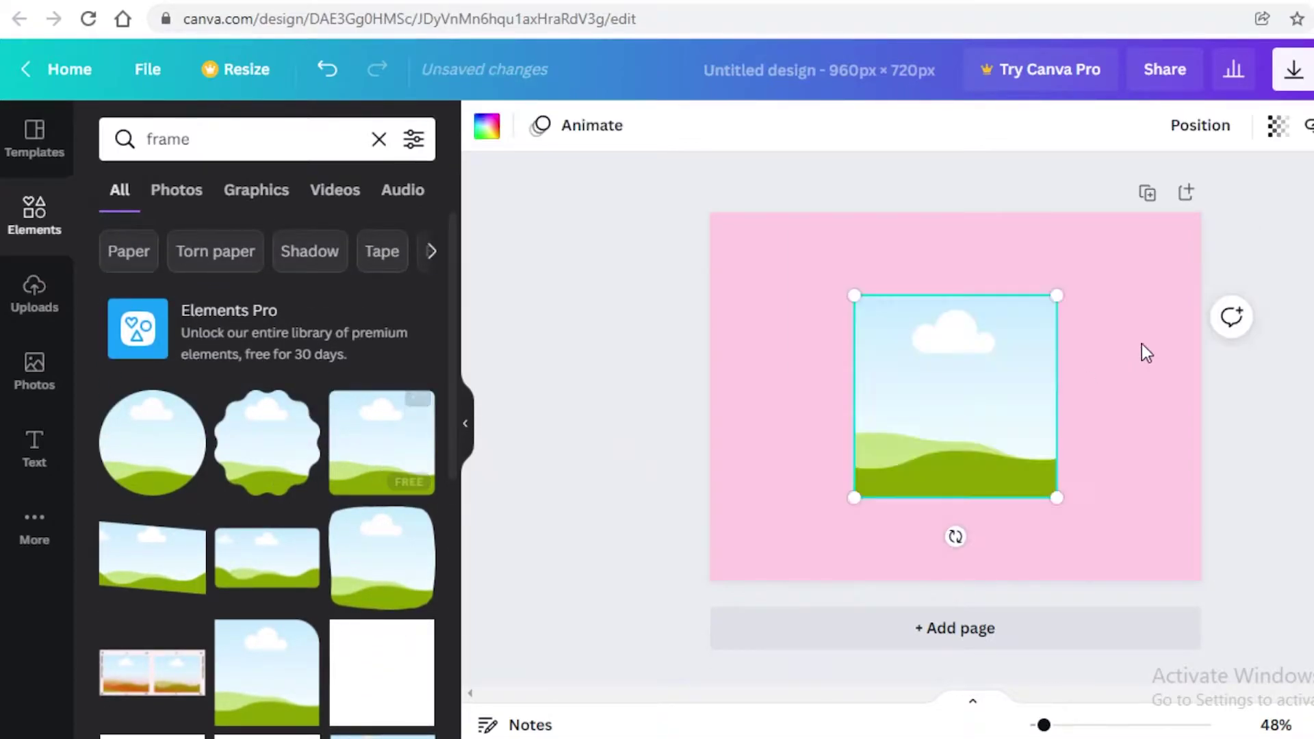
pyautogui.moveTo(989, 384); pyautogui.dragTo(1114, 318)
pyautogui.moveTo(984, 449); pyautogui.dragTo(1085, 338)
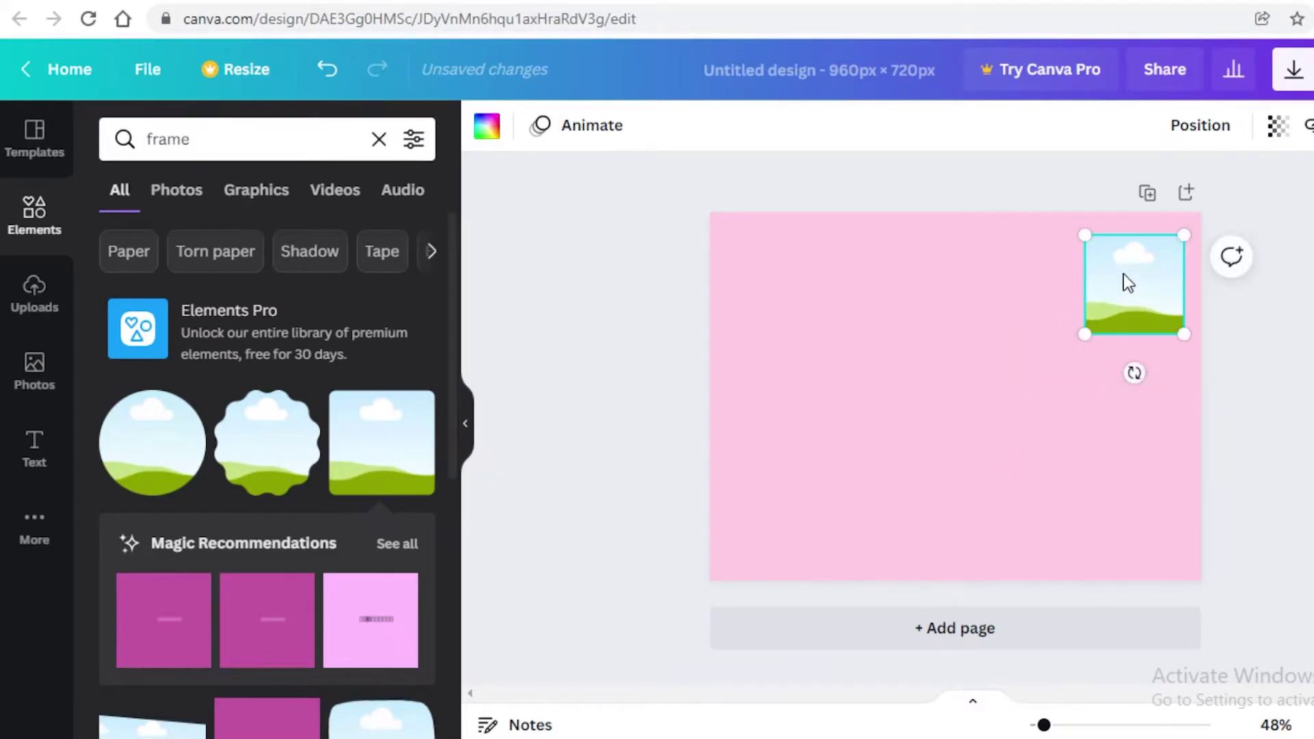
pyautogui.moveTo(1118, 269); pyautogui.dragTo(1111, 278)
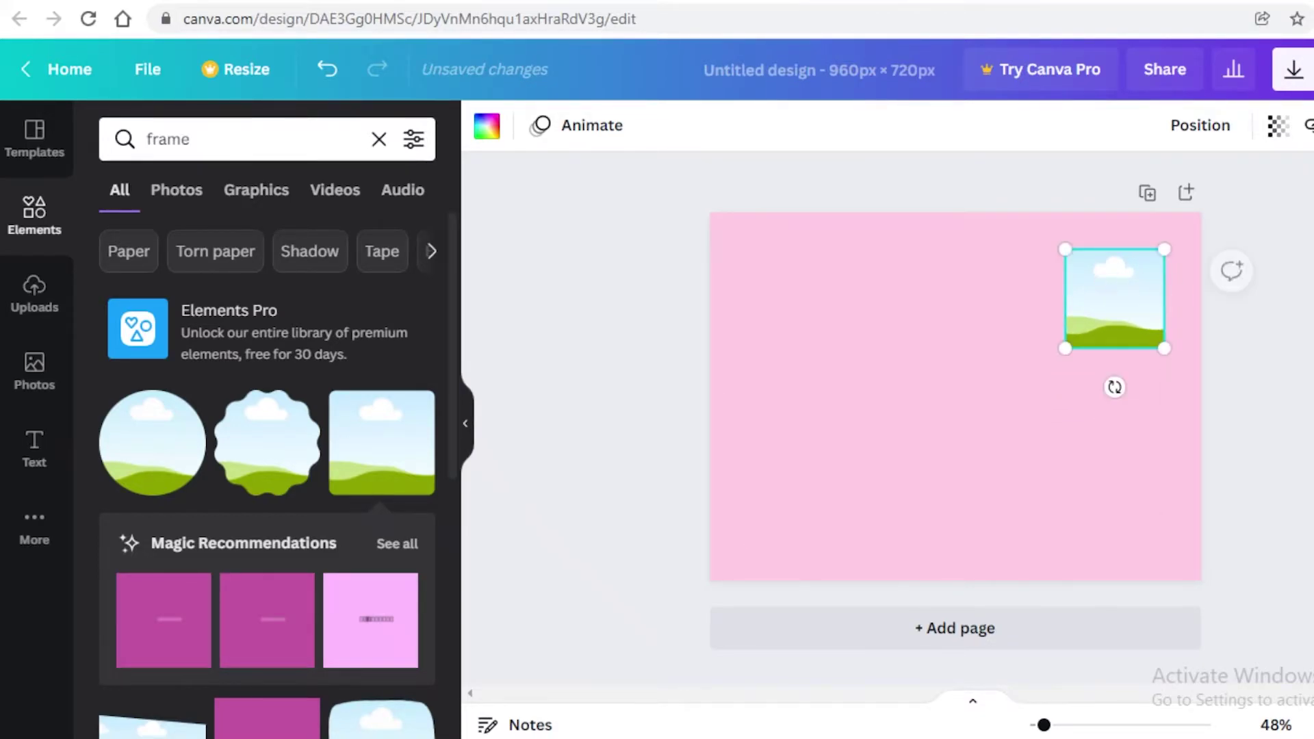
pyautogui.click(1115, 384)
pyautogui.moveTo(1044, 726); pyautogui.dragTo(1046, 727)
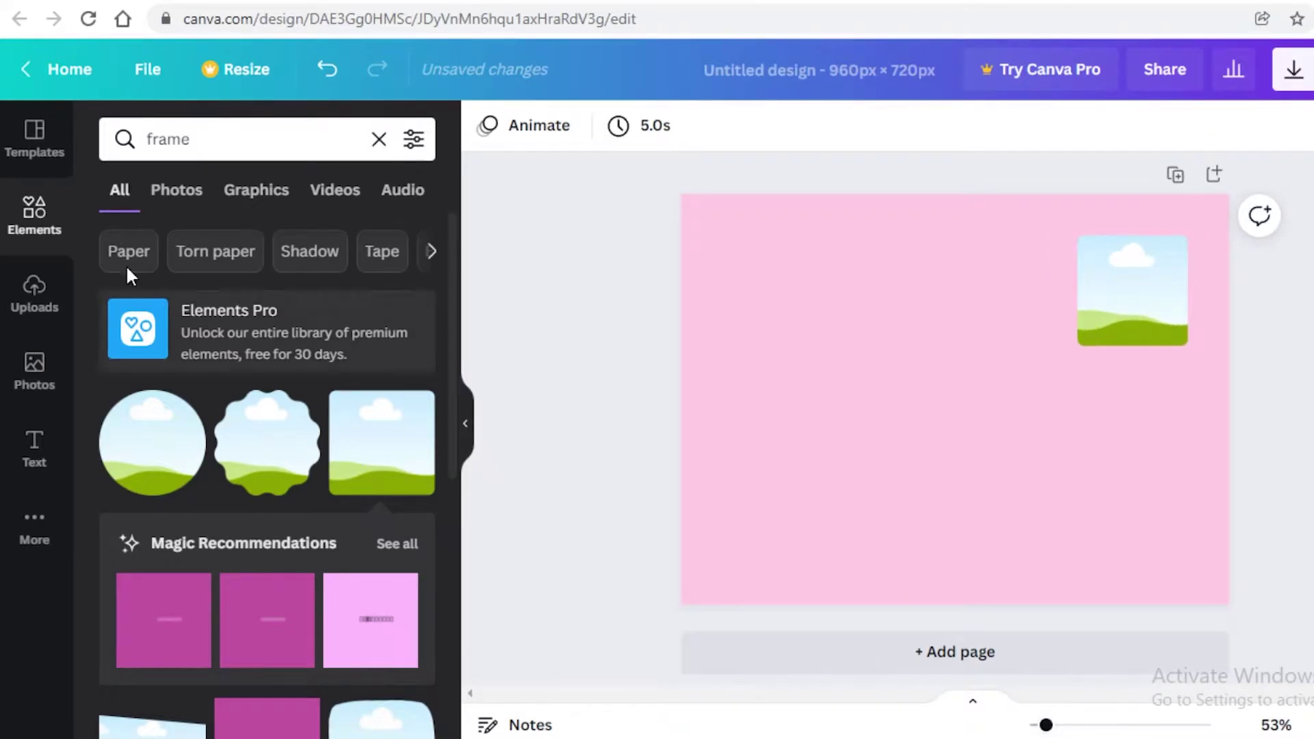
# Drop the child-writing stock photo from Photos into the top-right frame.
pyautogui.click(53, 385)
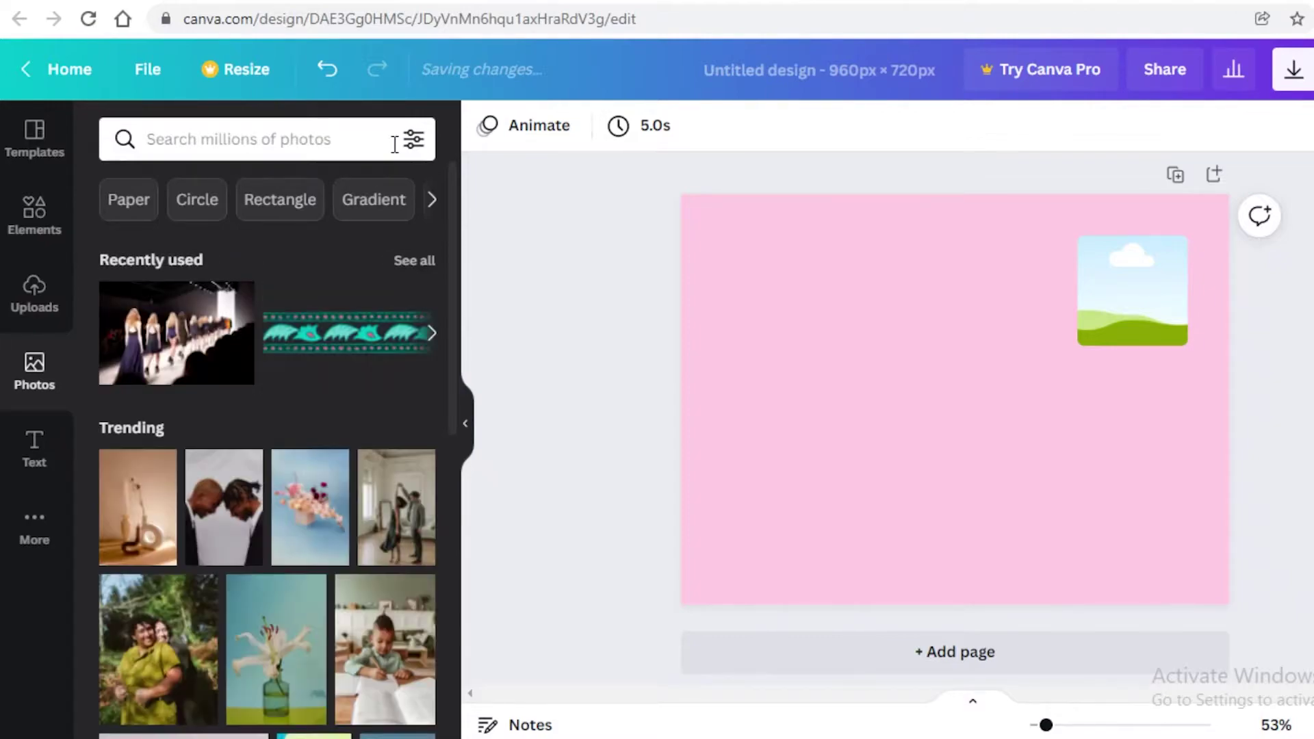
pyautogui.scroll(-2, 397, 575)
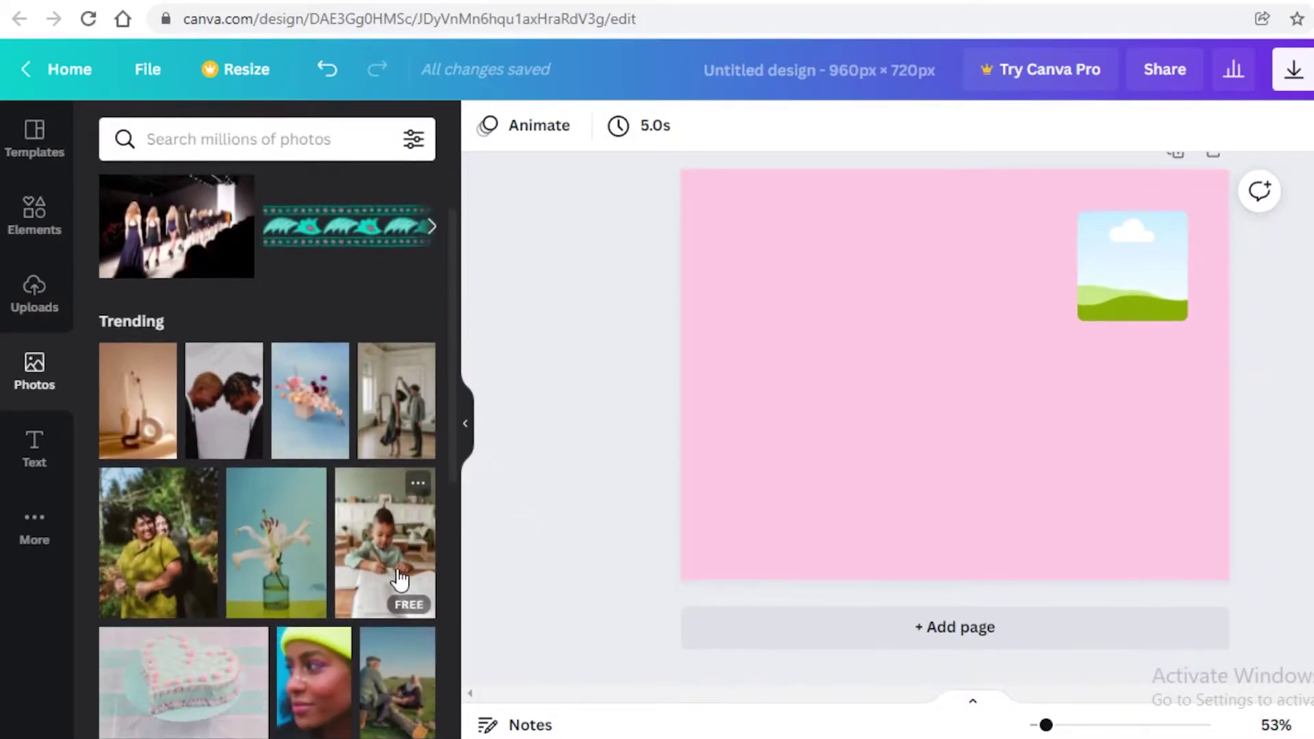
pyautogui.click(397, 582)
pyautogui.moveTo(946, 349); pyautogui.dragTo(1110, 252)
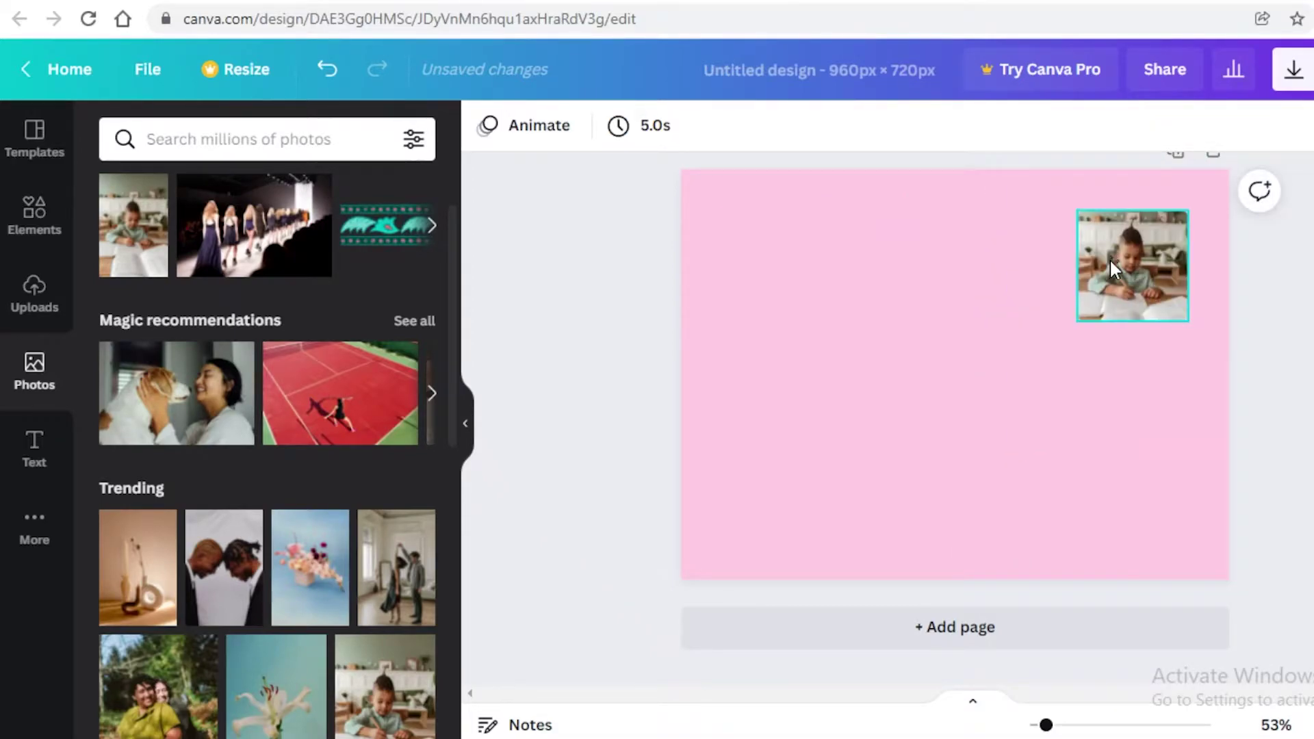
pyautogui.click(1113, 268)
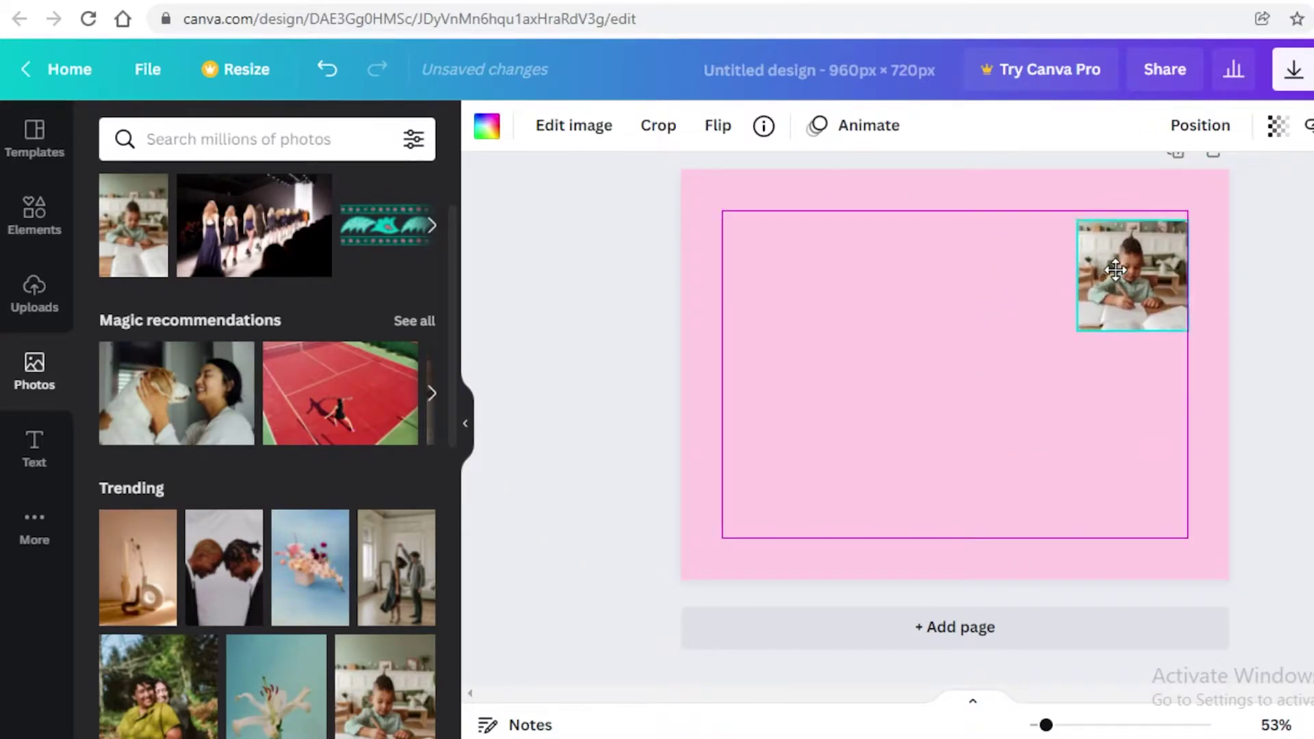
pyautogui.click(1054, 301)
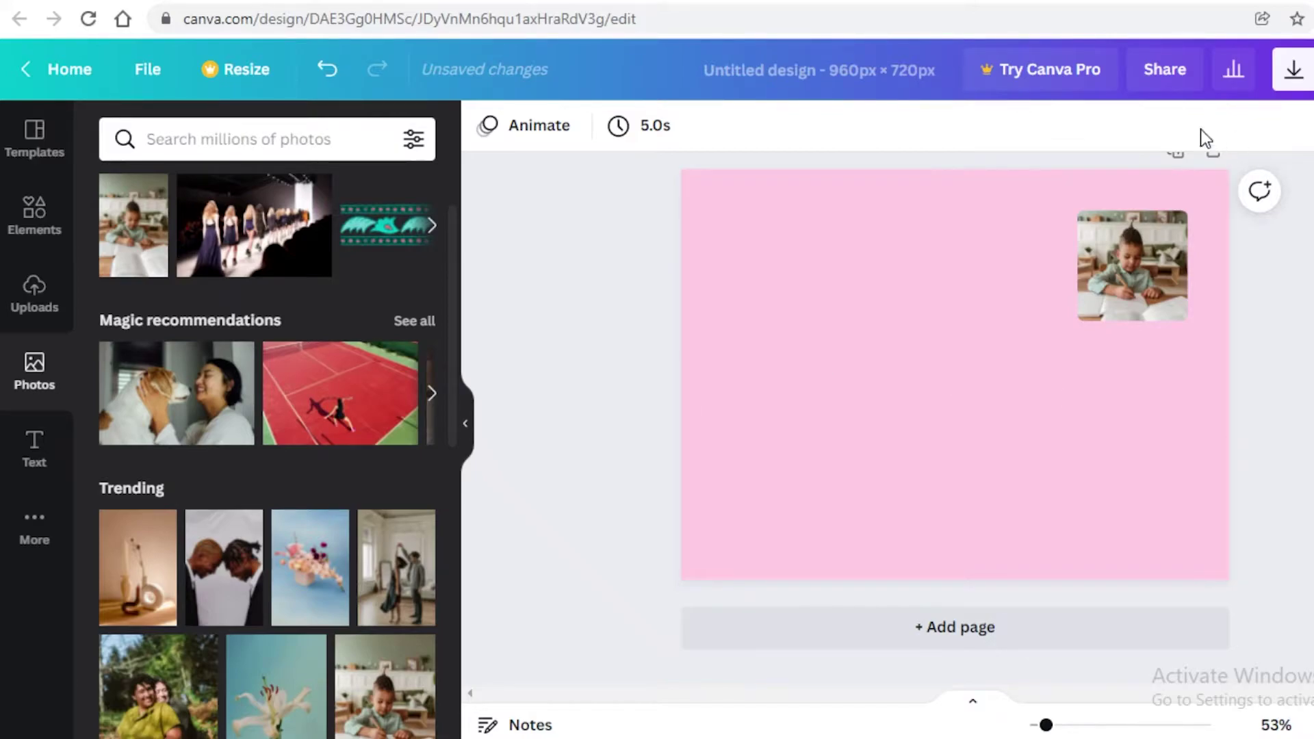
pyautogui.click(187, 143)
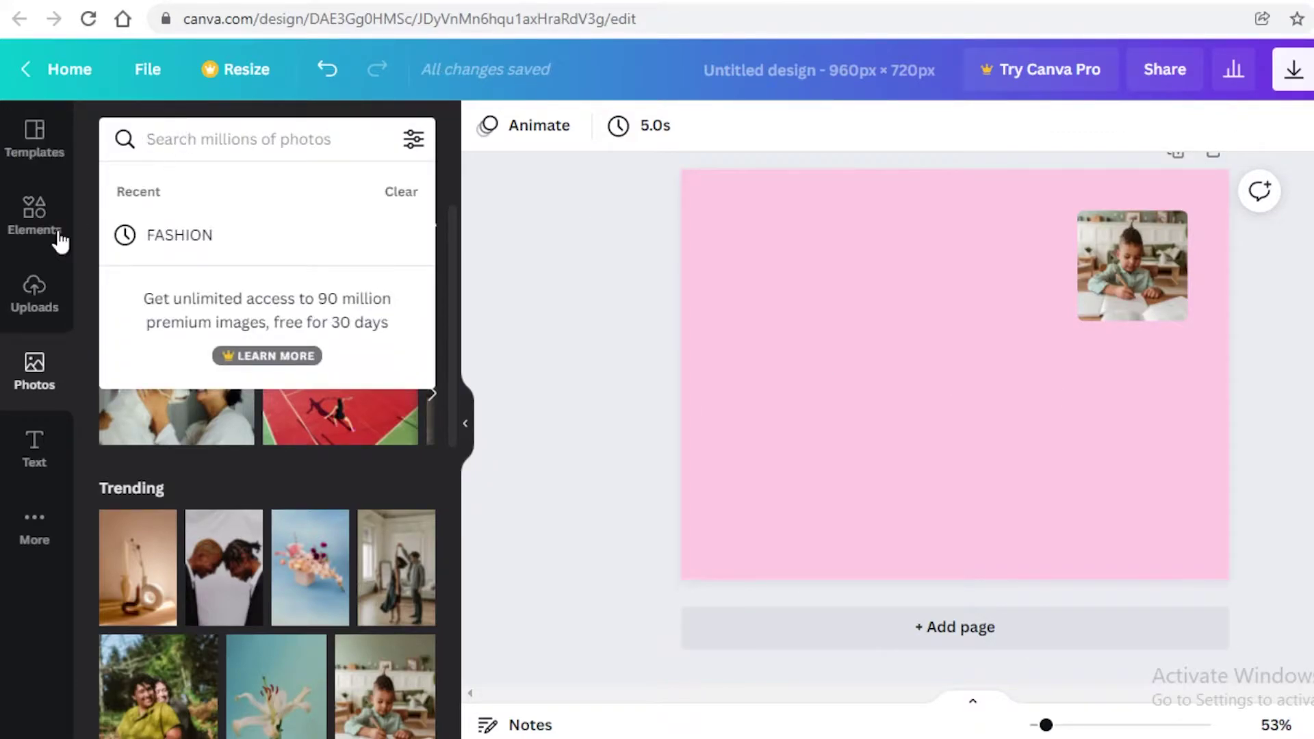
# Search Elements for 'design' and browse the Graphics results.
pyautogui.click(35, 220)
pyautogui.click(274, 140)
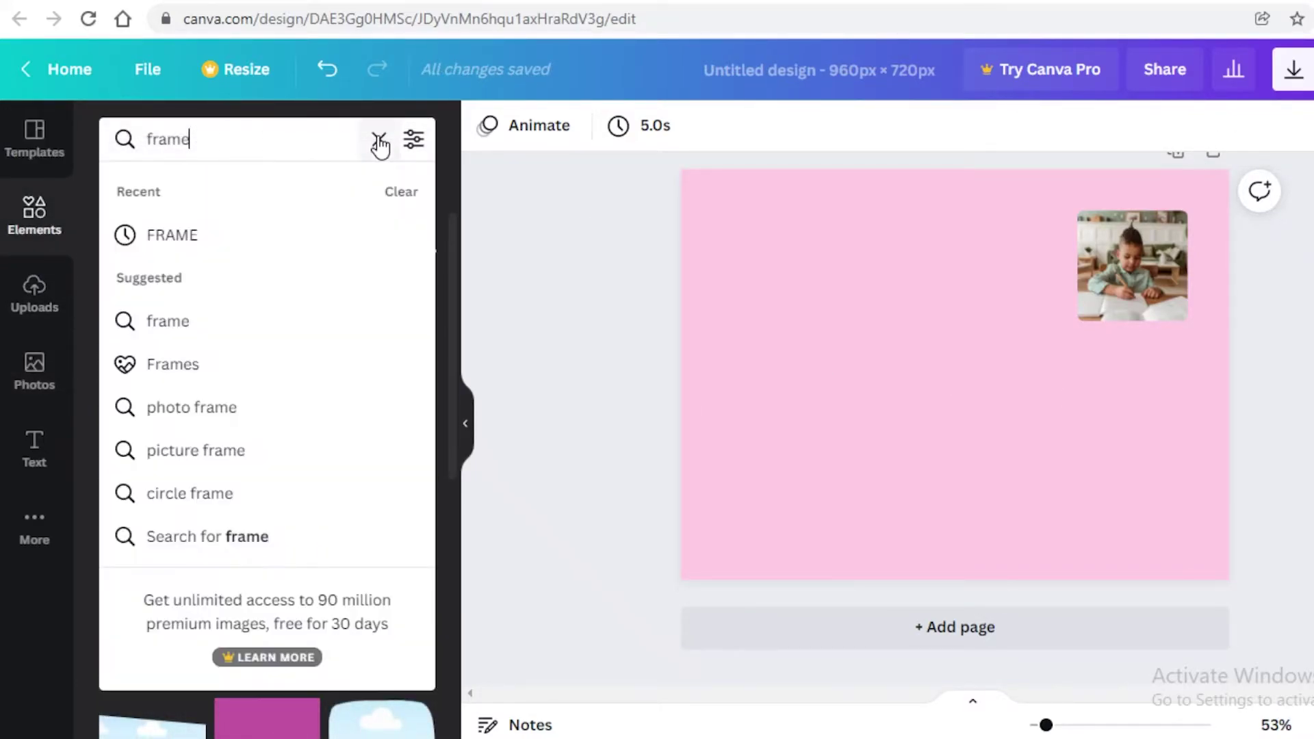
pyautogui.click(378, 141)
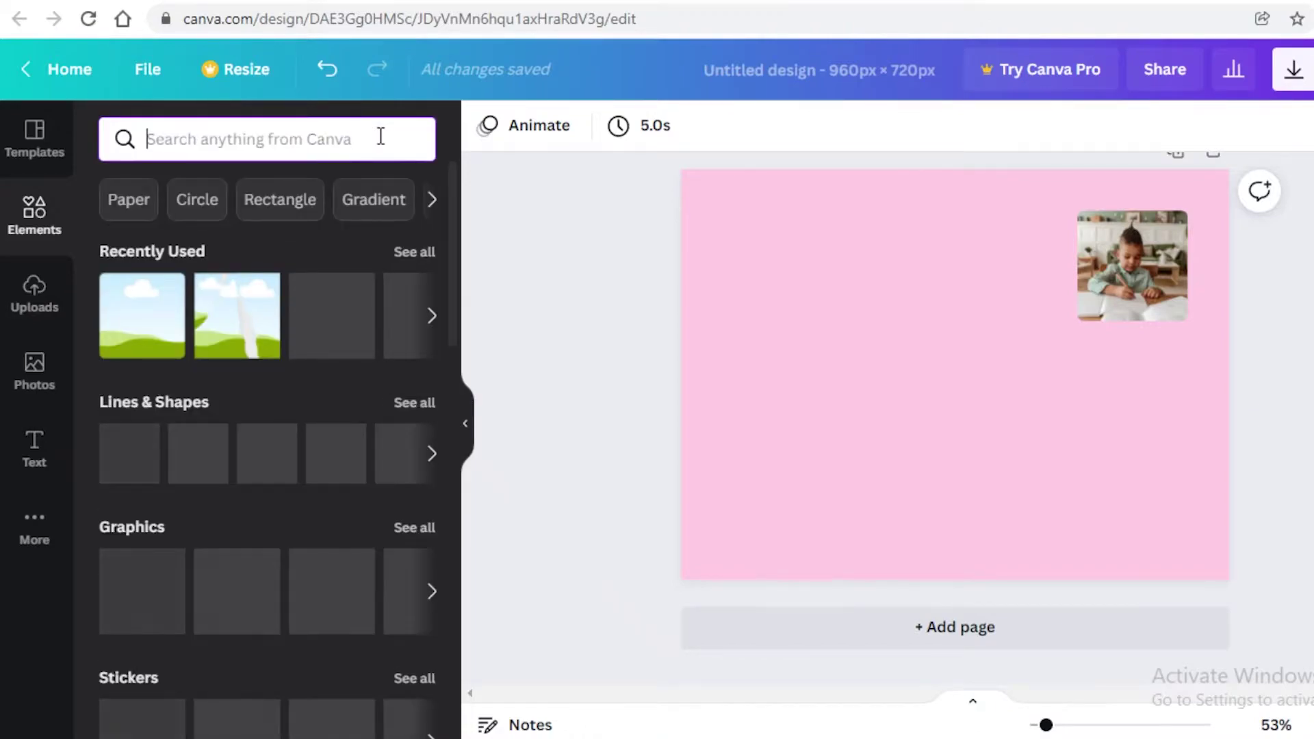
pyautogui.write('design')
pyautogui.press('Return')
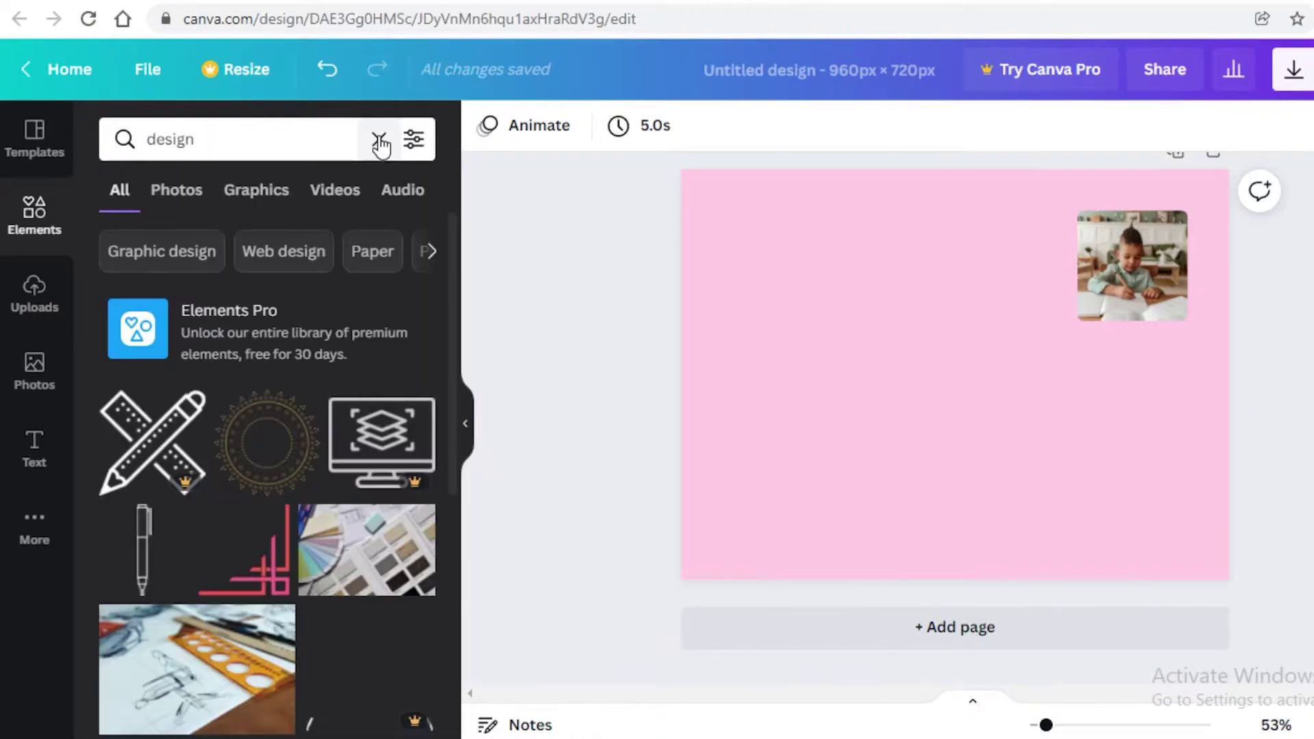
pyautogui.click(255, 206)
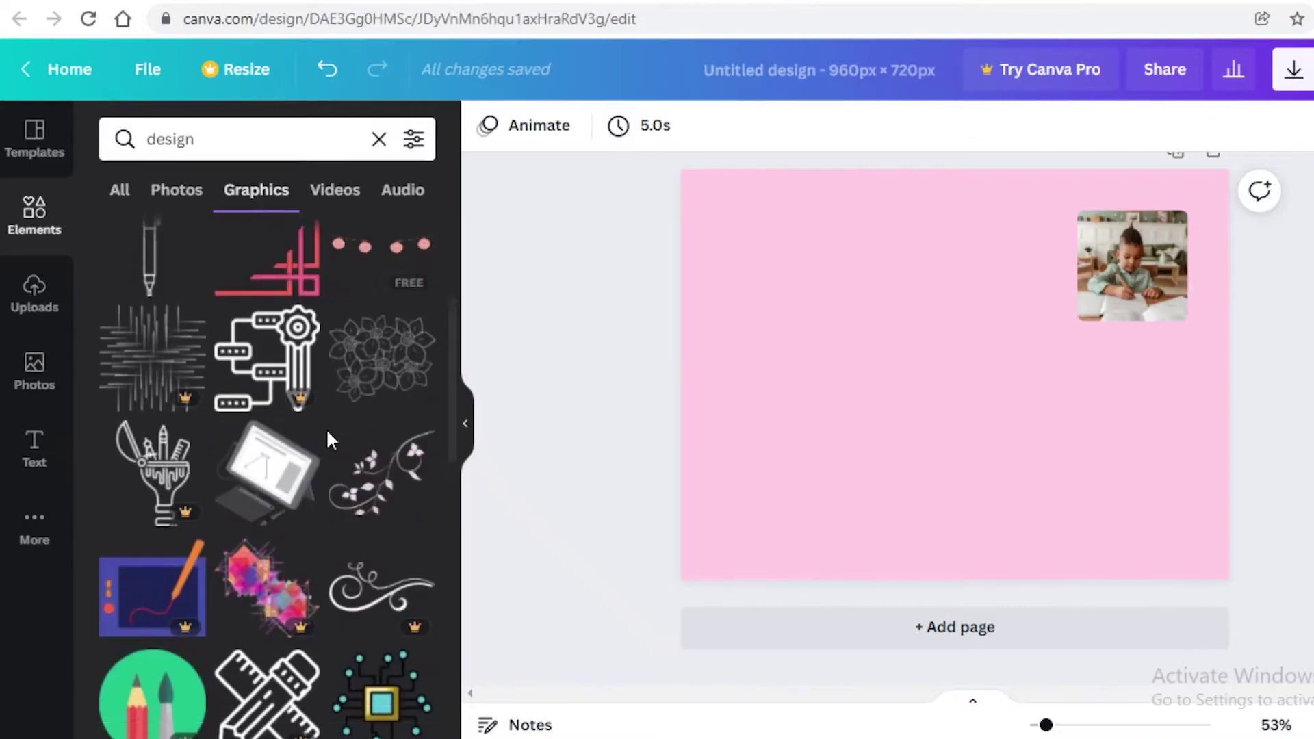
pyautogui.scroll(-8, 323, 432)
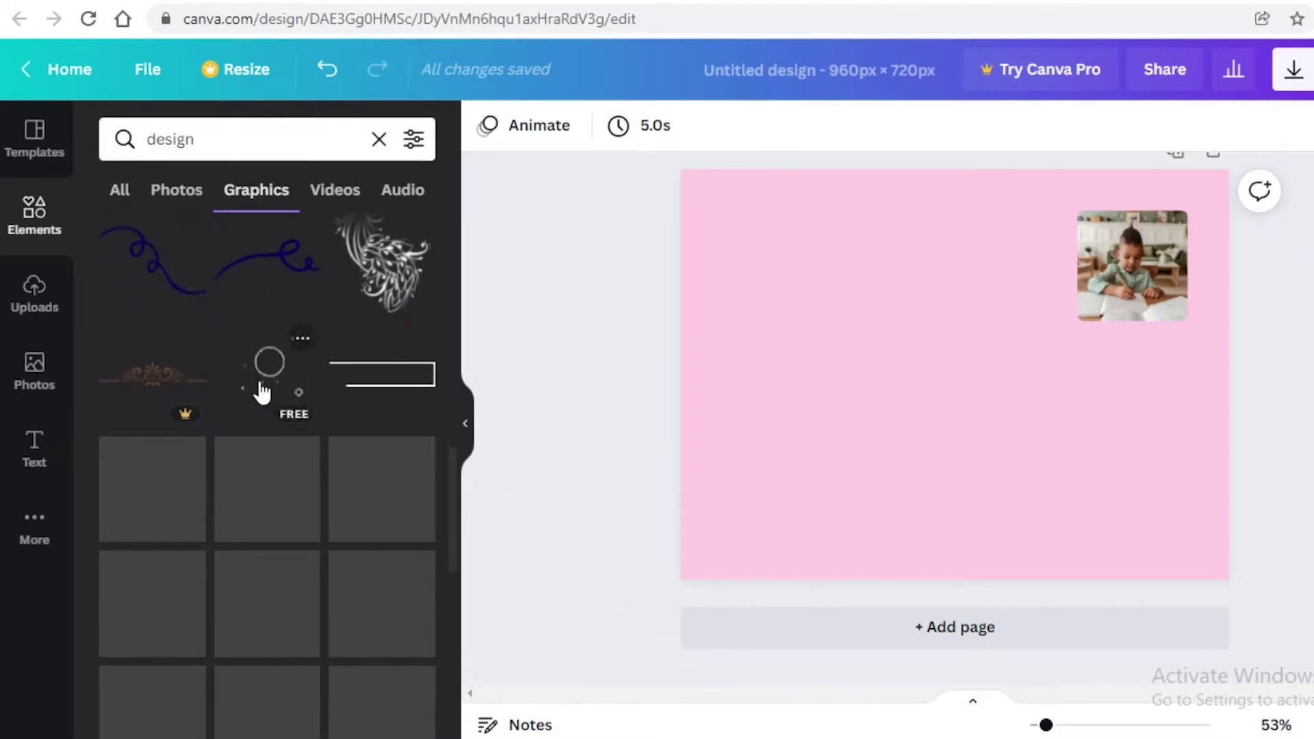
pyautogui.scroll(-5, 261, 391)
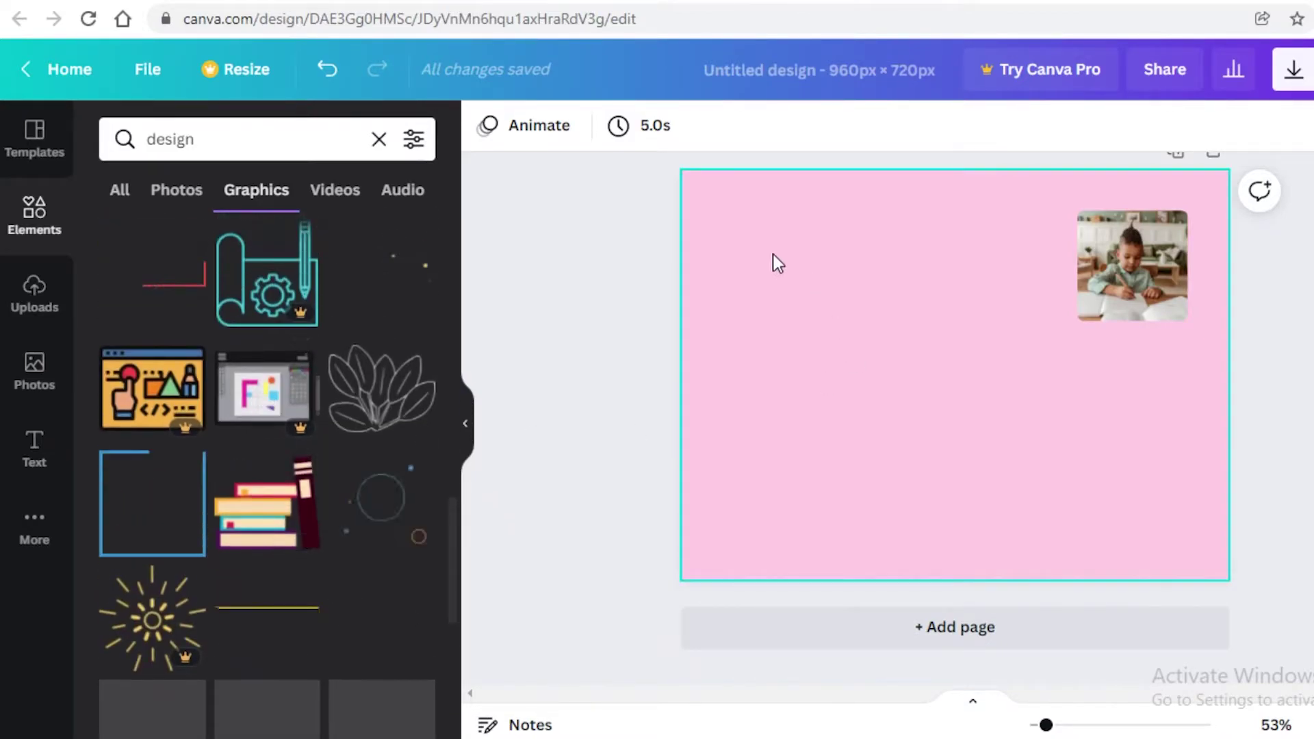
pyautogui.scroll(-5, 232, 569)
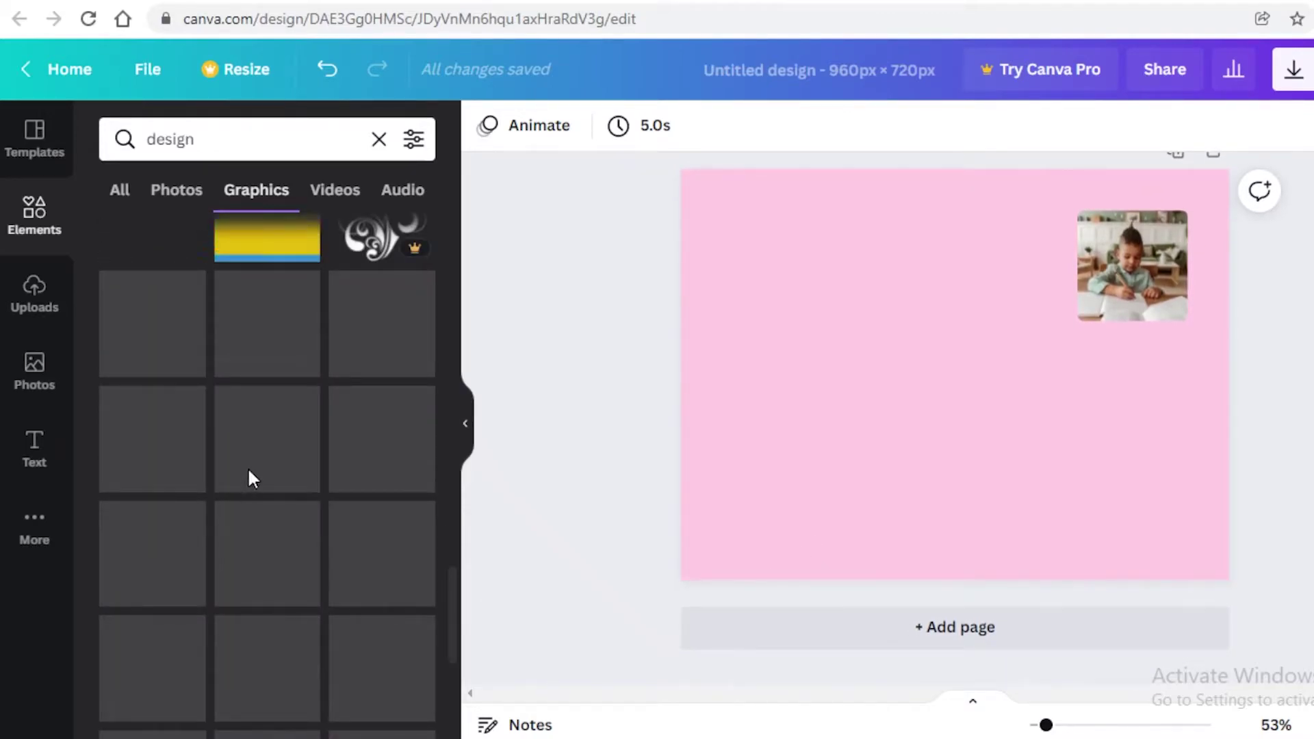
pyautogui.scroll(-1, 257, 462)
pyautogui.scroll(2, 264, 456)
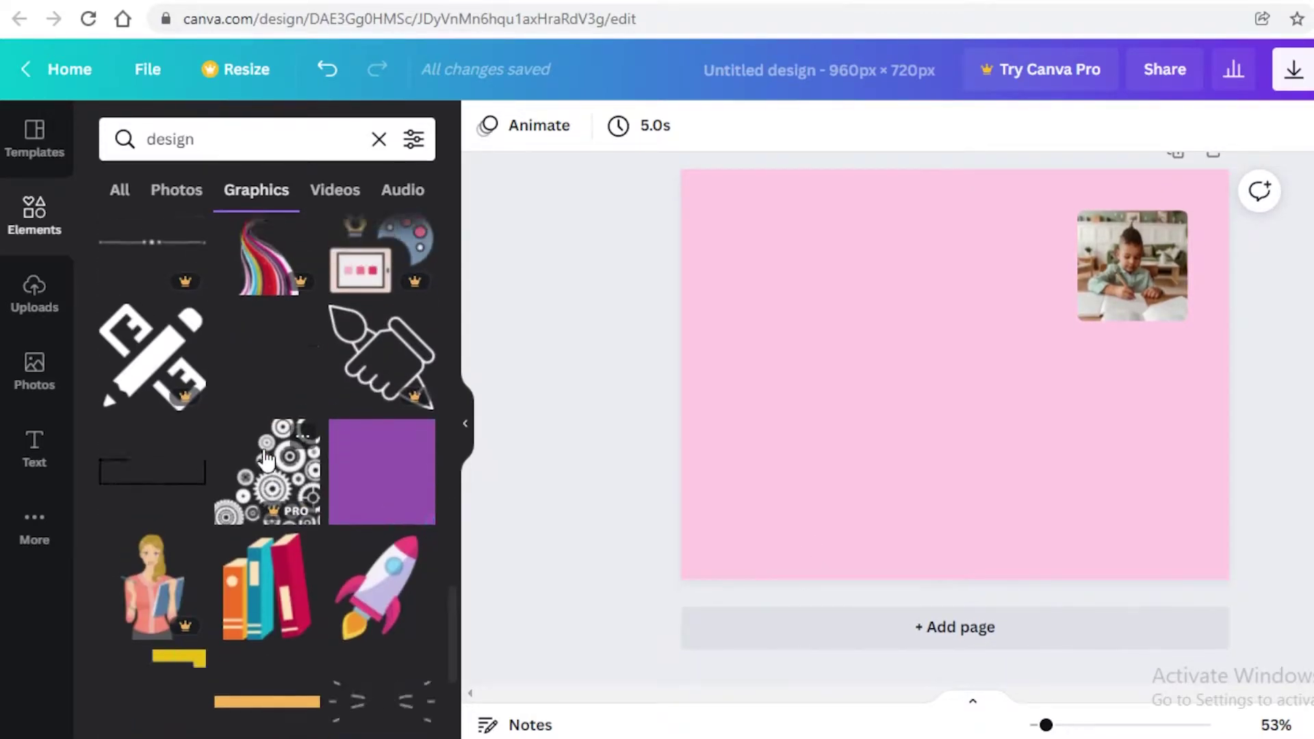
# Refine the graphics search to 'stripe', then to 'borders', and browse the results.
pyautogui.click(137, 139)
pyautogui.write('str')
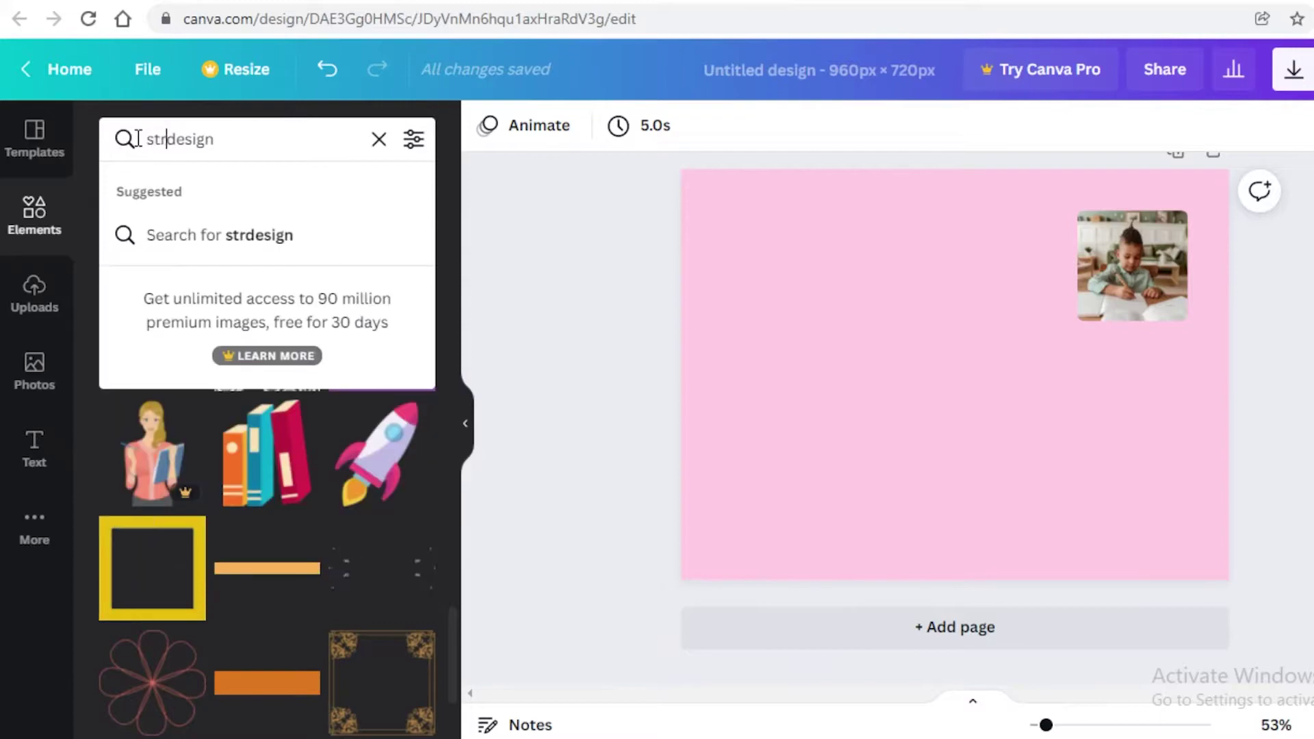
pyautogui.write('ipe')
pyautogui.press('Return')
pyautogui.tripleClick(210, 140)
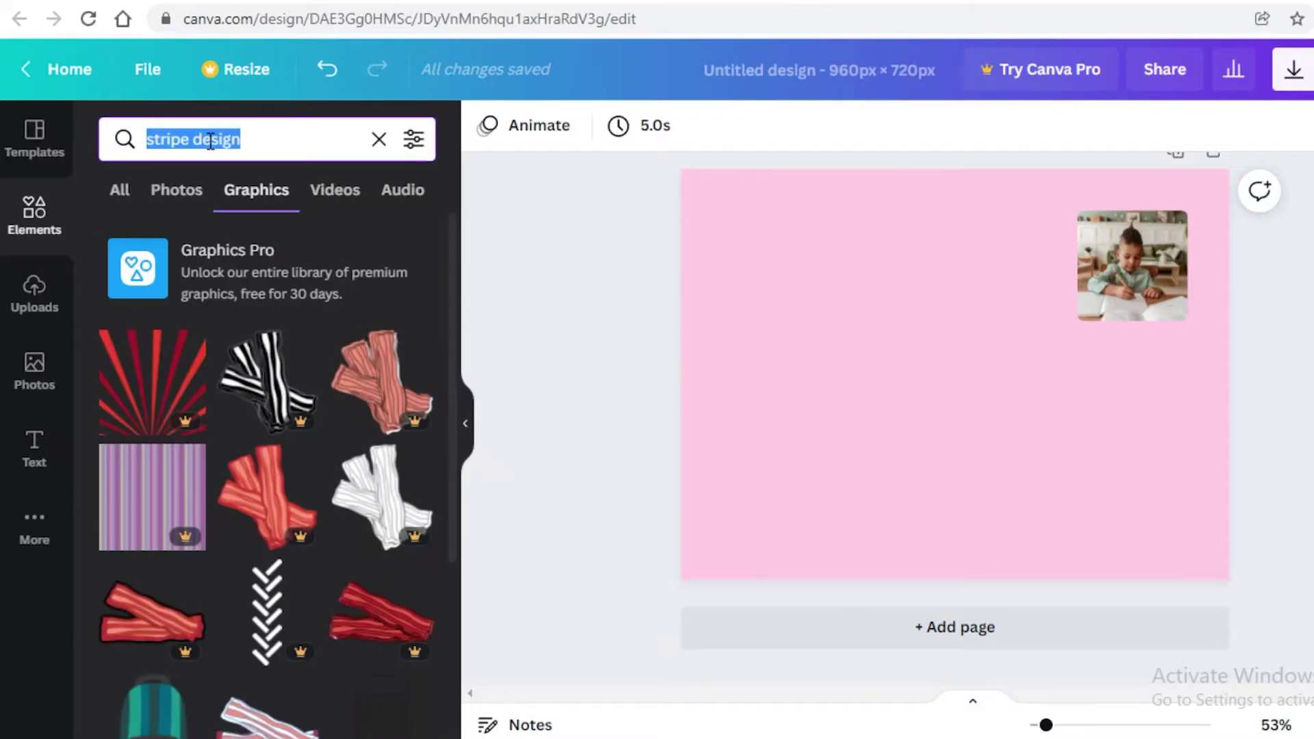
pyautogui.write('borders')
pyautogui.press('Return')
pyautogui.scroll(-2, 286, 463)
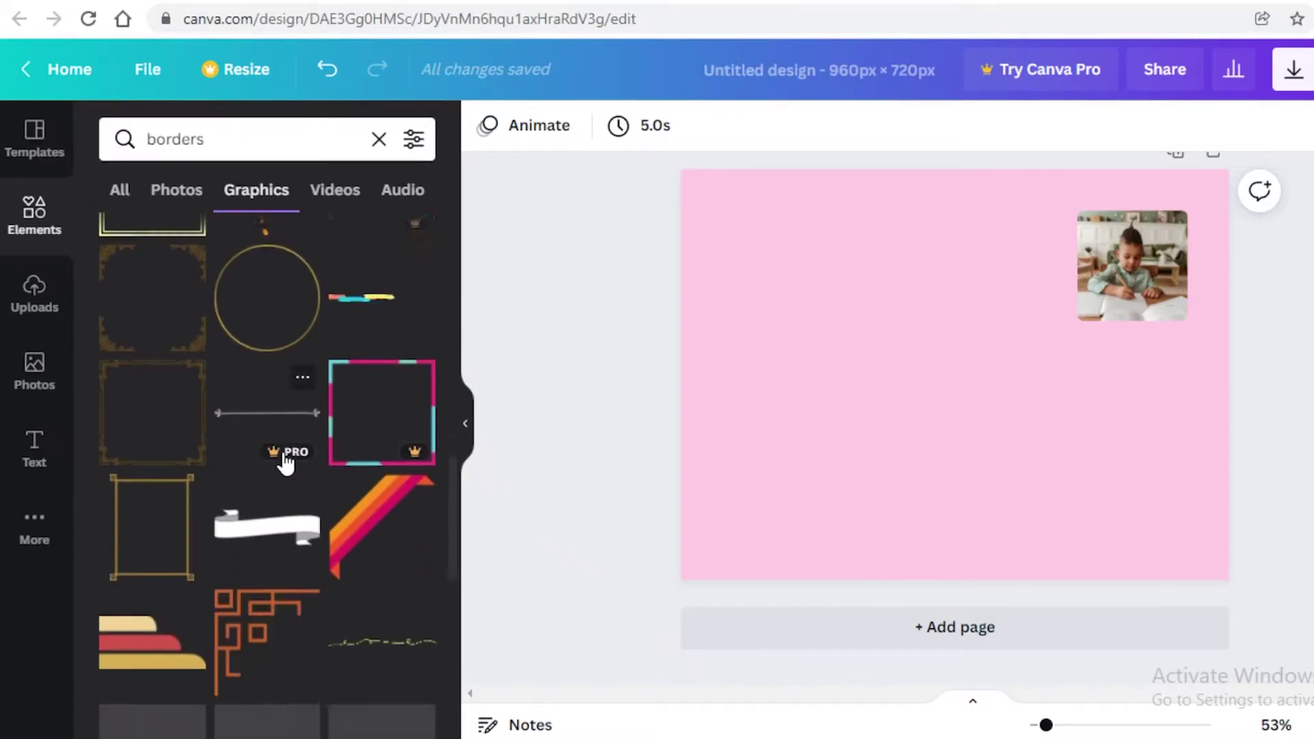
pyautogui.scroll(-5, 286, 463)
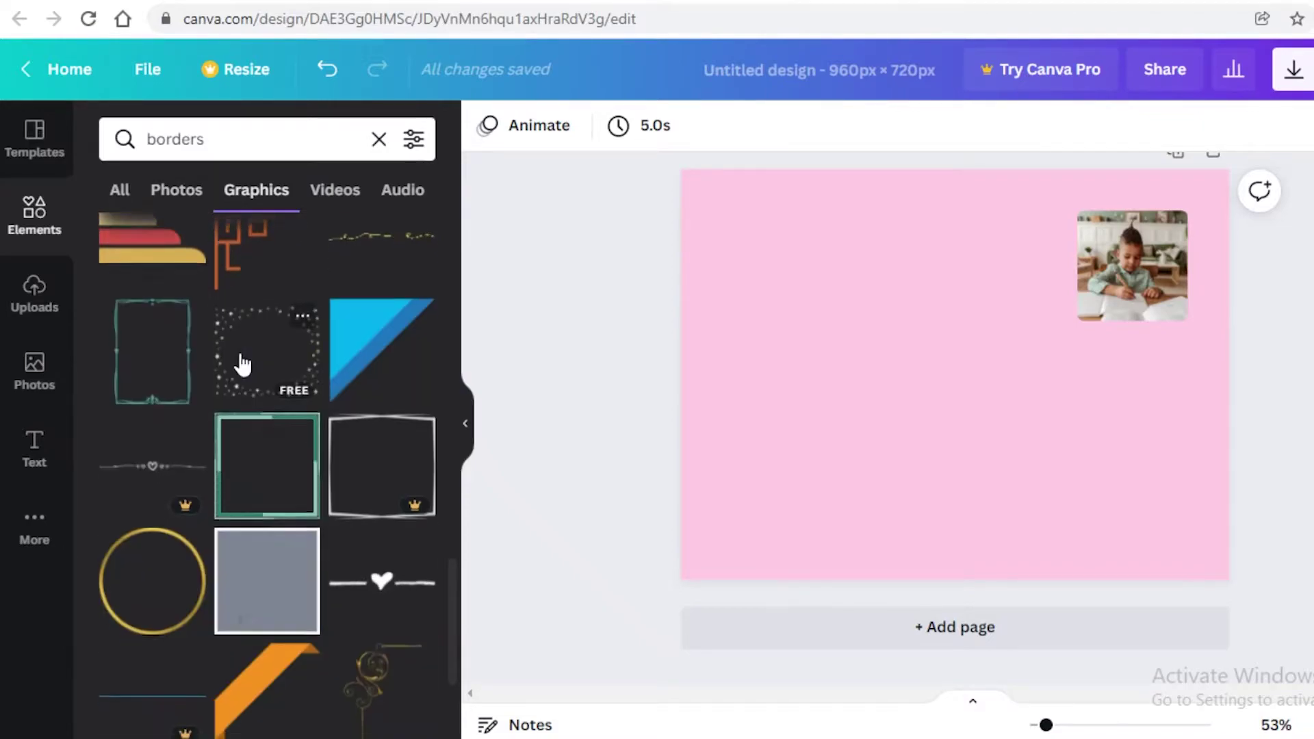
pyautogui.scroll(-6, 240, 370)
pyautogui.scroll(-2, 235, 373)
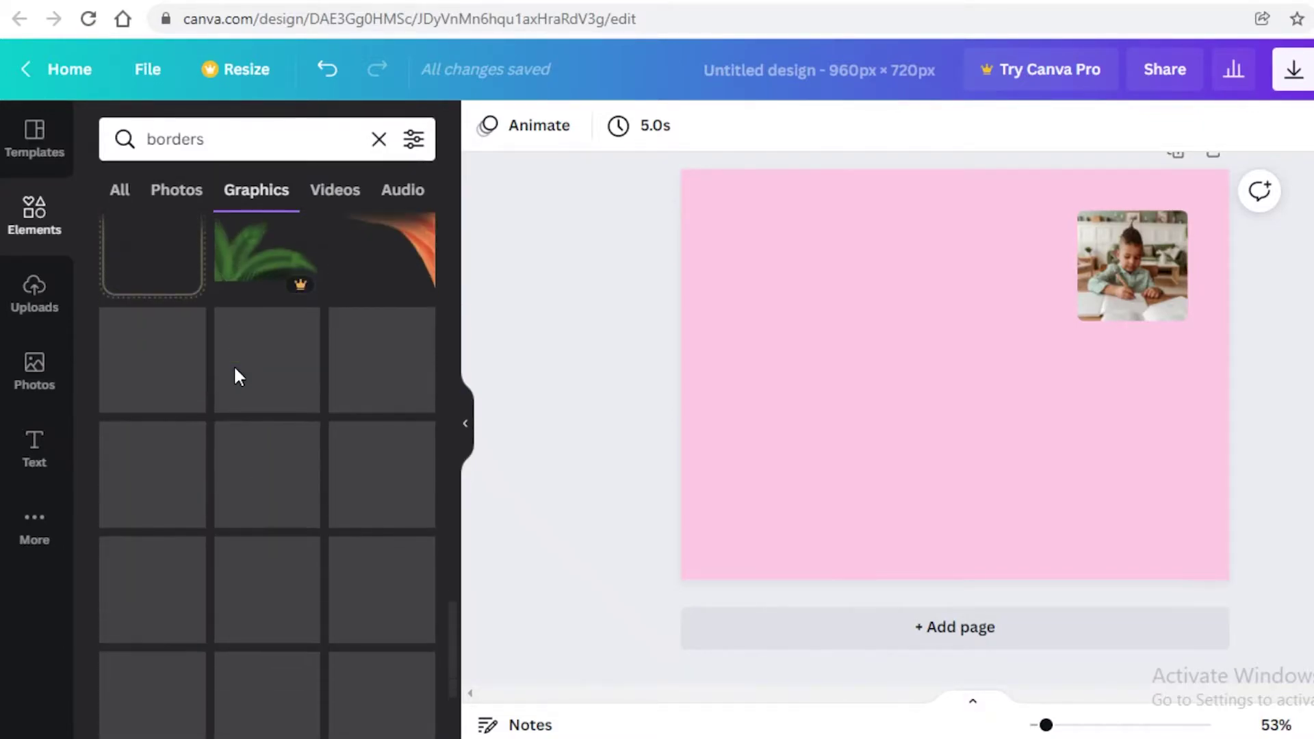
# Try and delete the orange corner graphic, then add the gold-chain border strip.
pyautogui.click(361, 360)
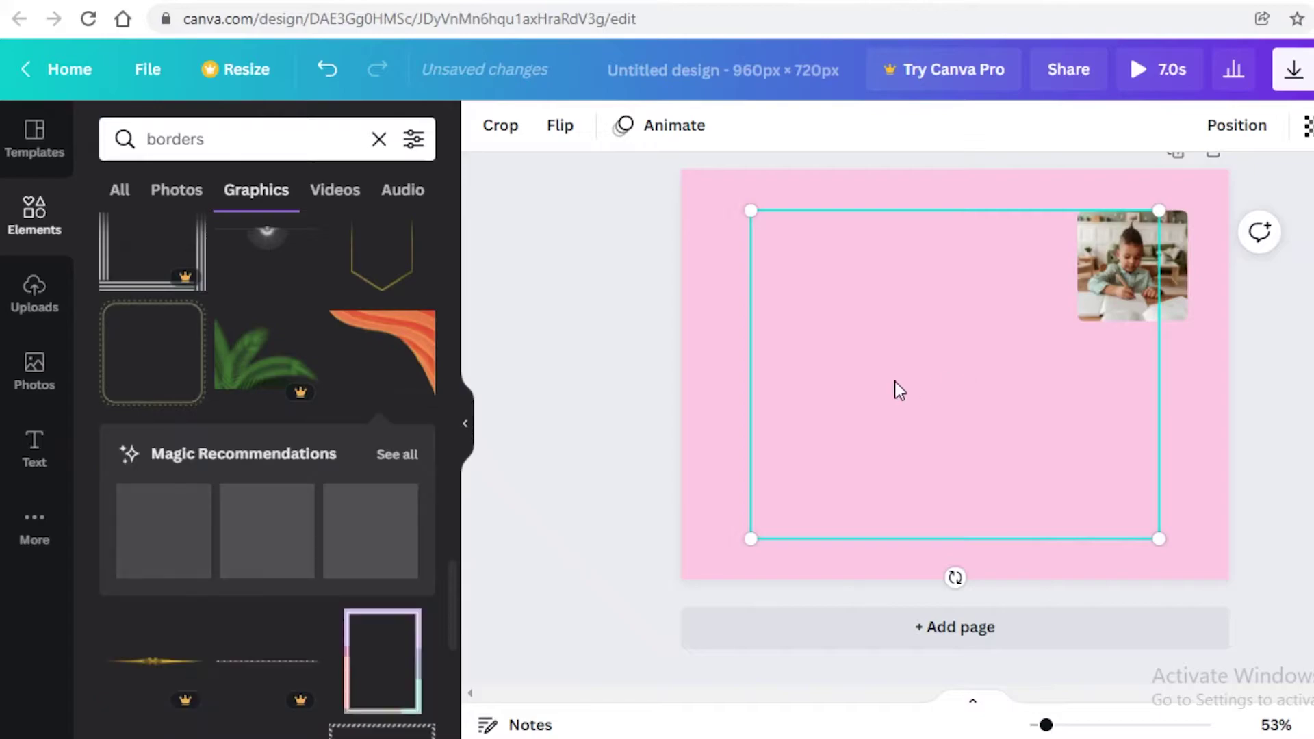
pyautogui.moveTo(886, 355); pyautogui.dragTo(911, 337)
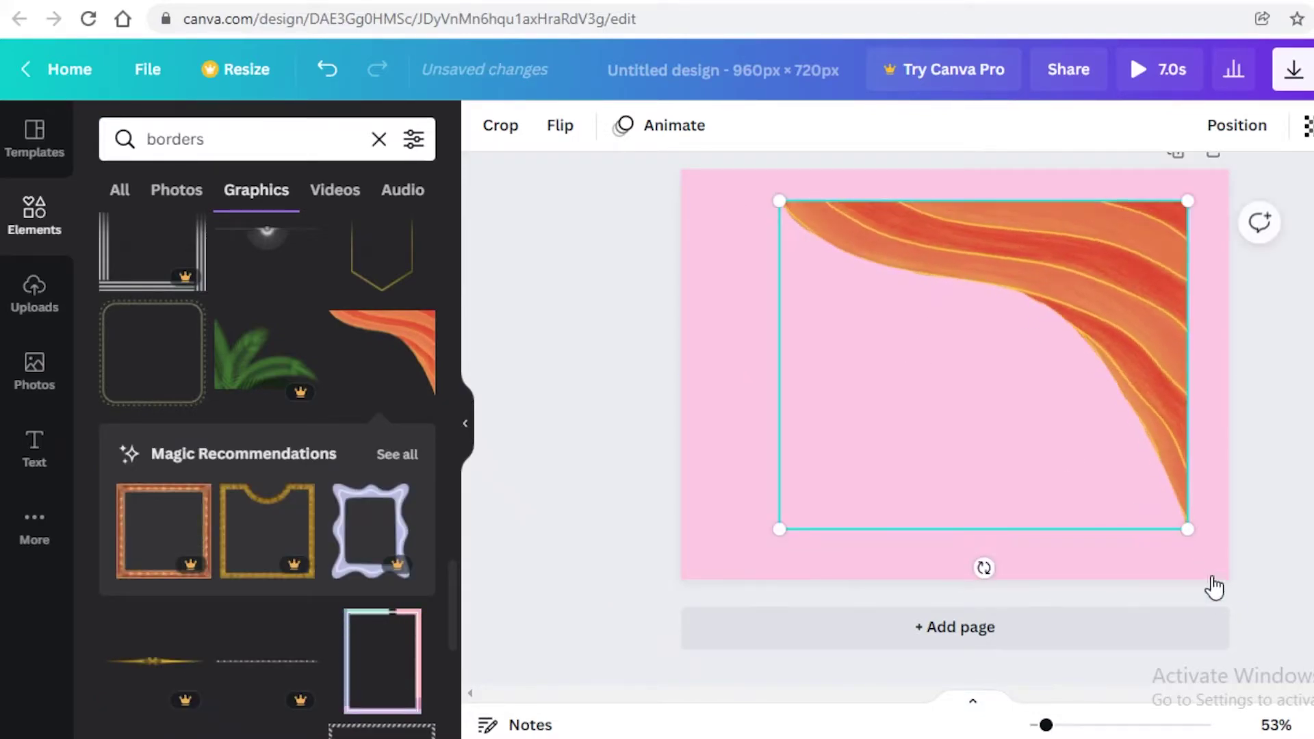
pyautogui.moveTo(1190, 532); pyautogui.dragTo(1034, 360)
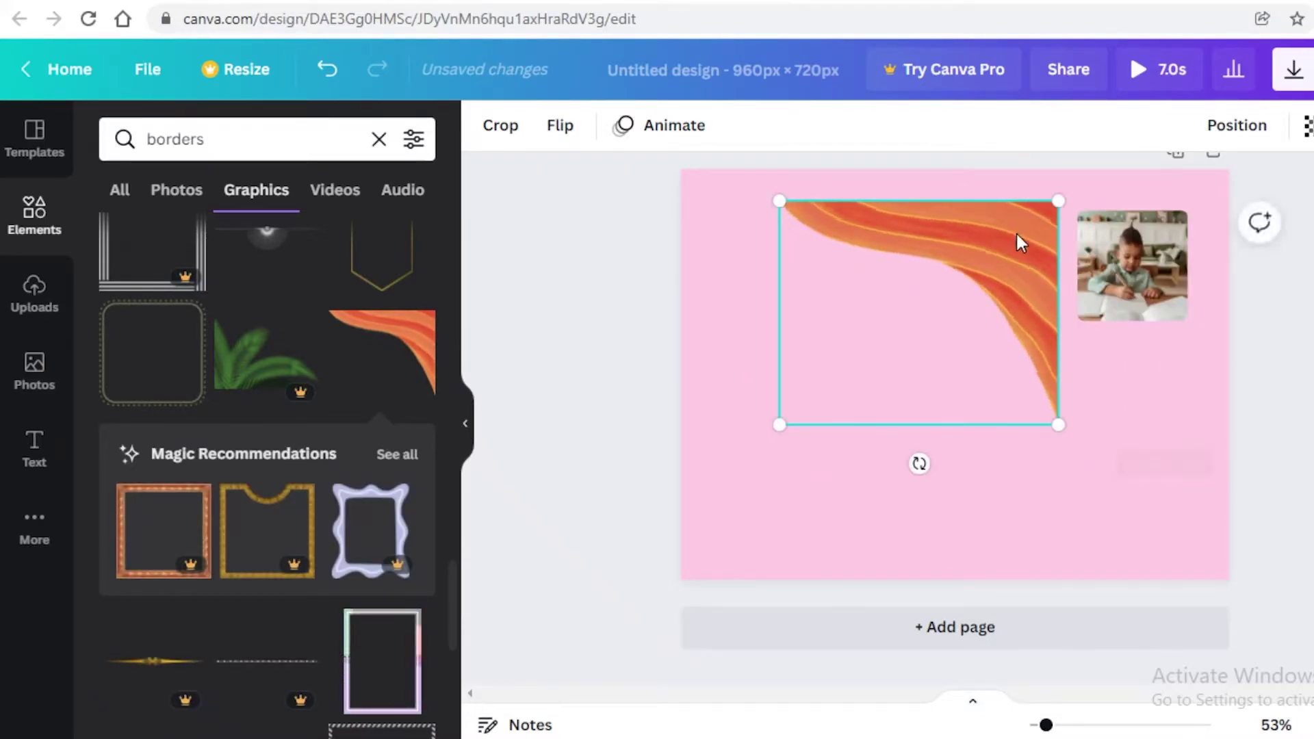
pyautogui.moveTo(1018, 240); pyautogui.dragTo(1226, 205)
pyautogui.press('Delete')
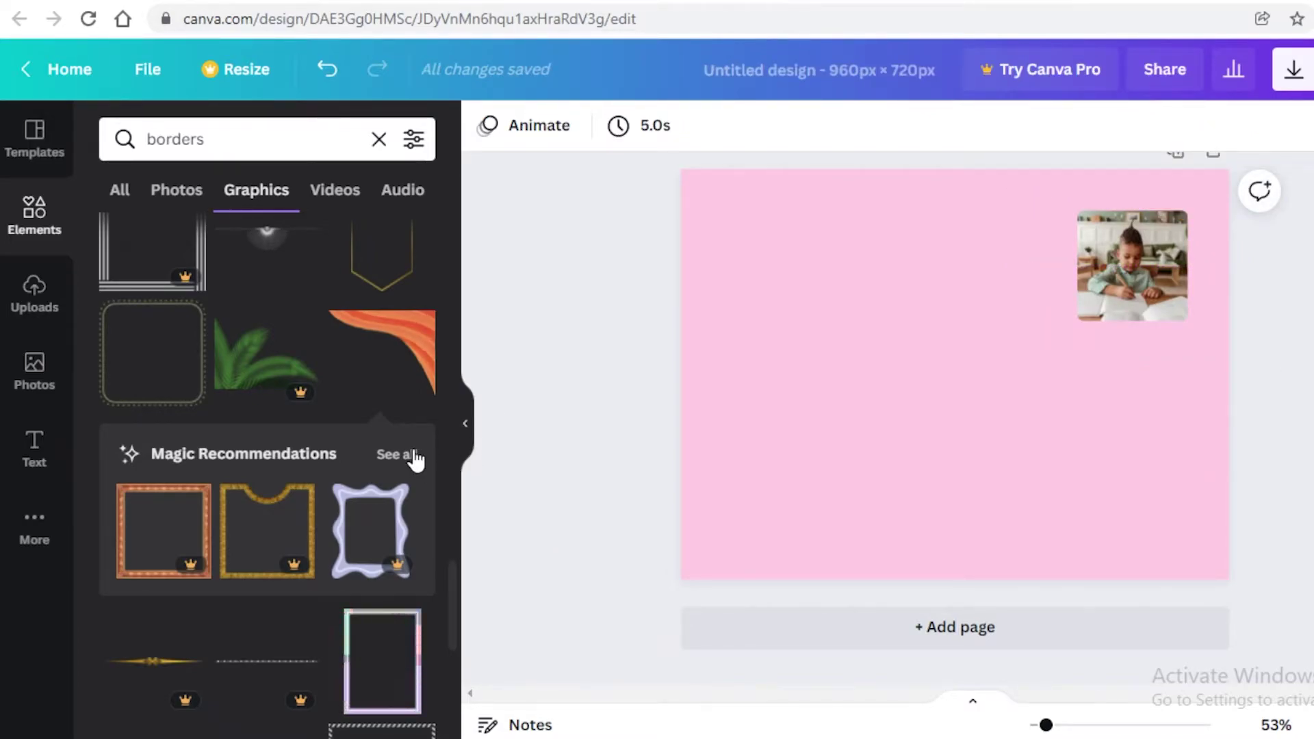
pyautogui.scroll(-10, 411, 455)
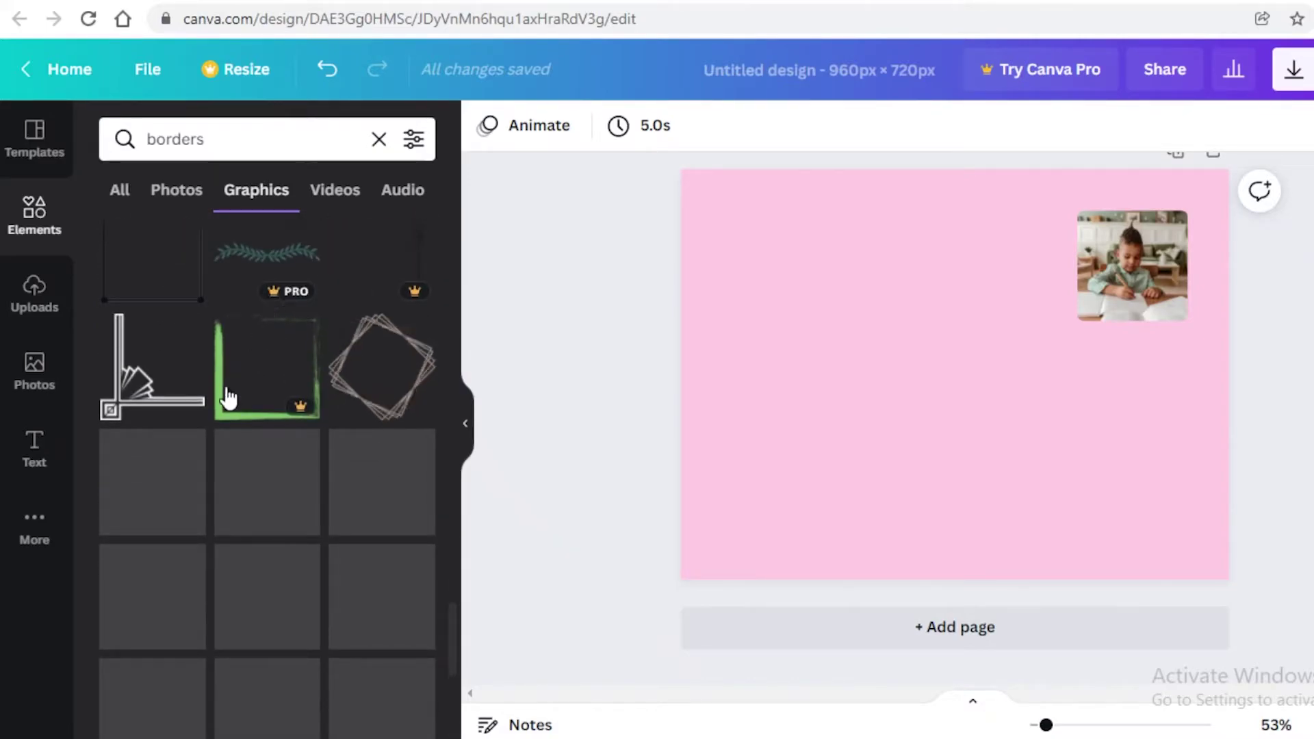
pyautogui.scroll(-5, 284, 465)
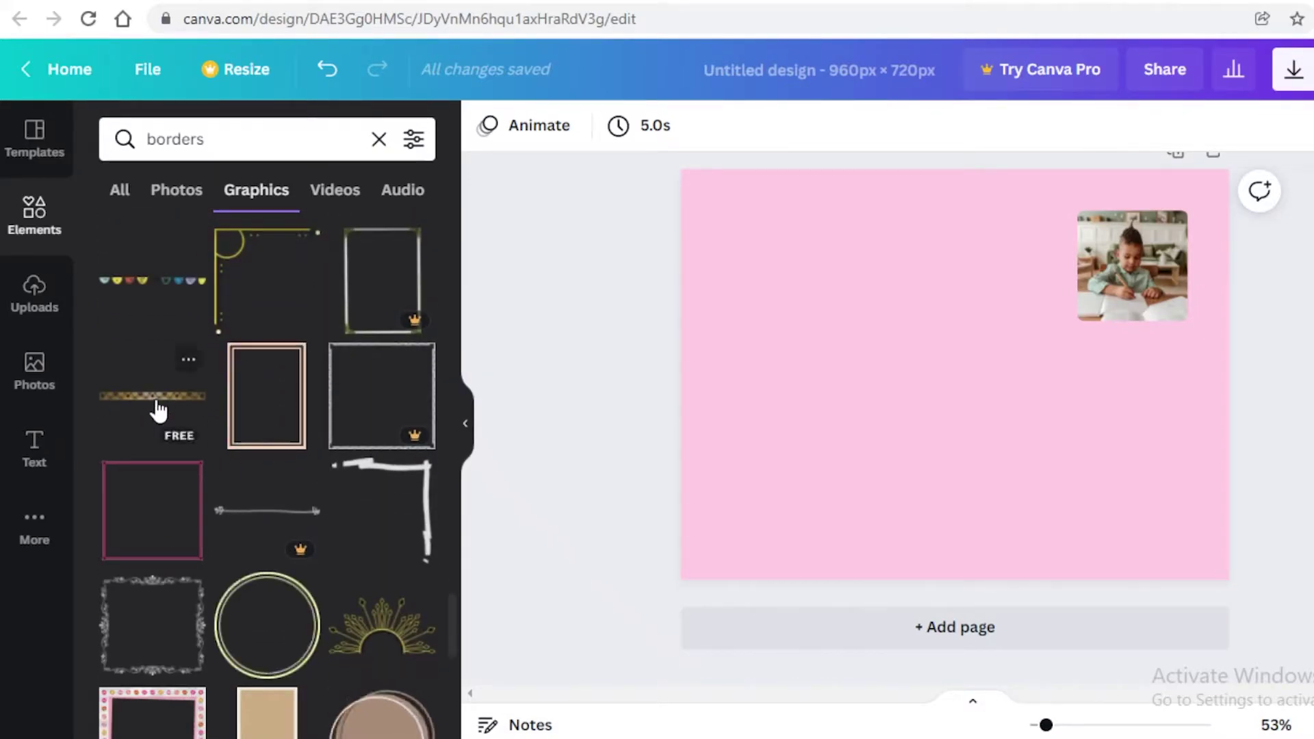
pyautogui.click(155, 403)
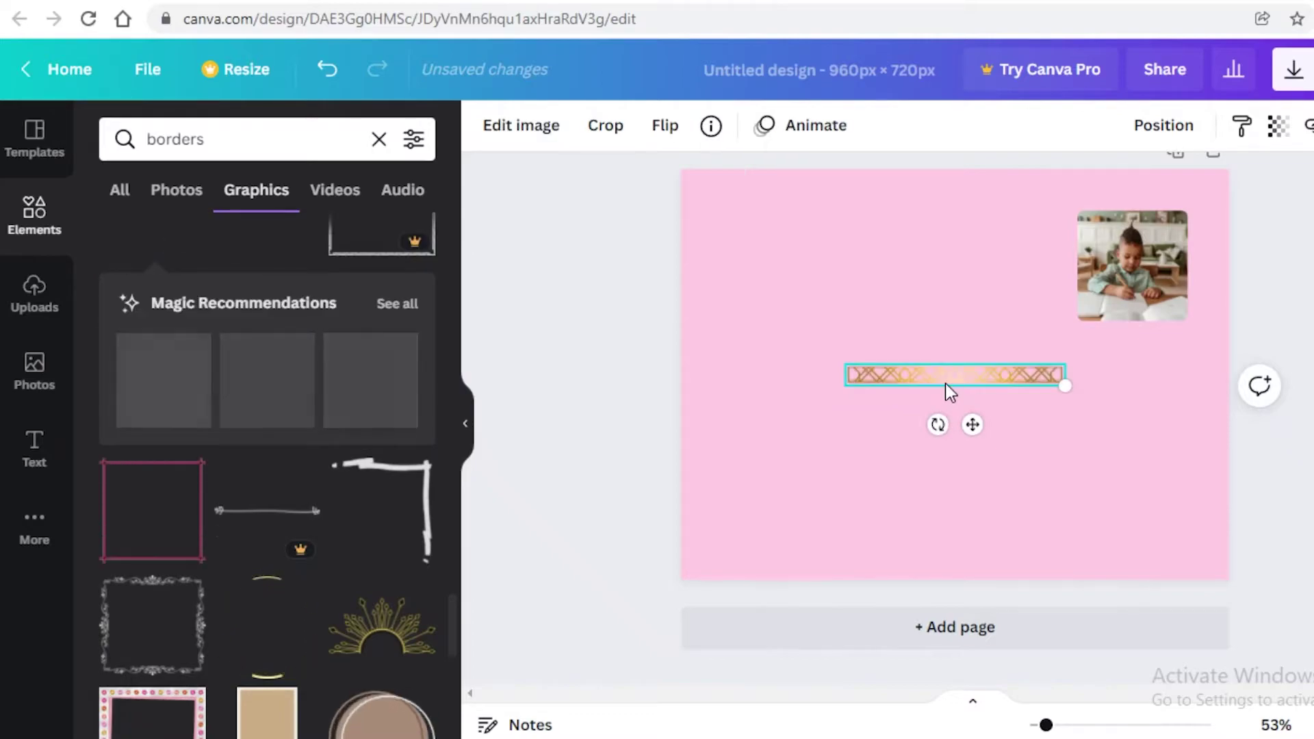
# Add the bunting graphic and delete the gold zigzag border.
pyautogui.moveTo(947, 383); pyautogui.dragTo(864, 245)
pyautogui.scroll(3, 273, 329)
pyautogui.click(135, 329)
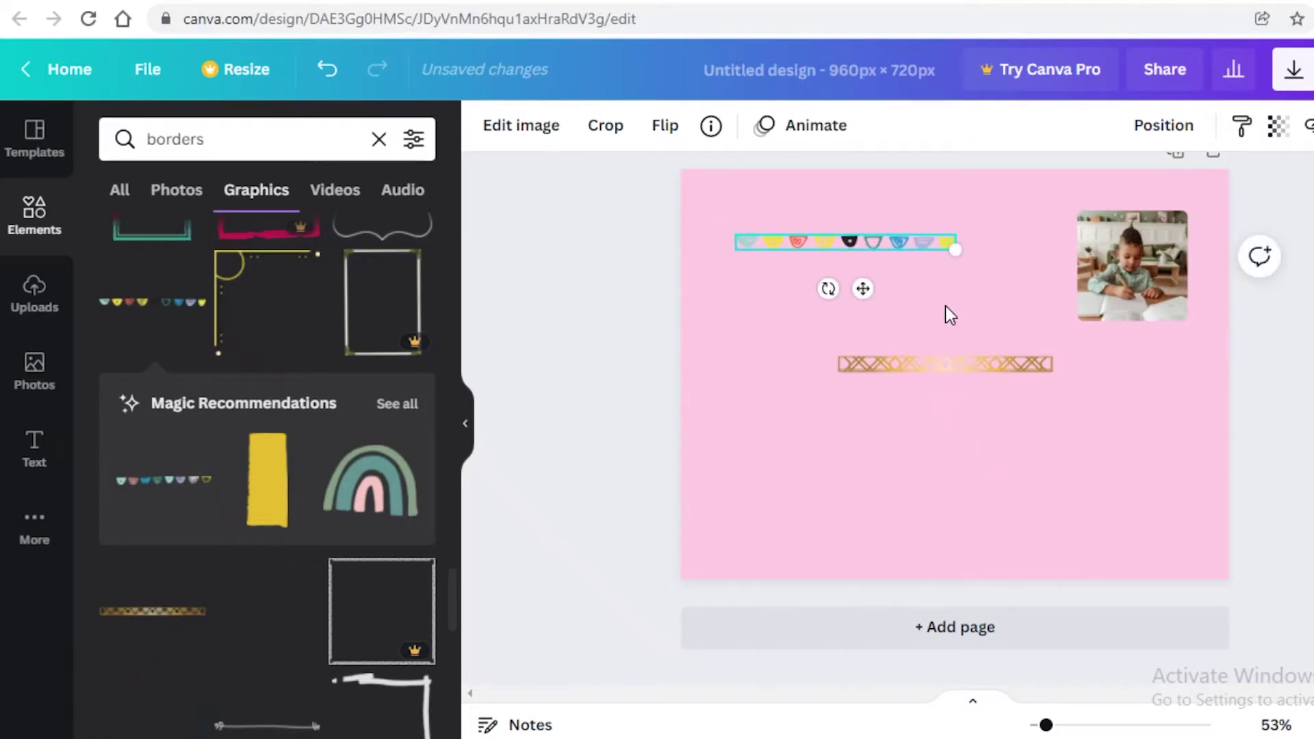
pyautogui.click(915, 368)
pyautogui.click(879, 308)
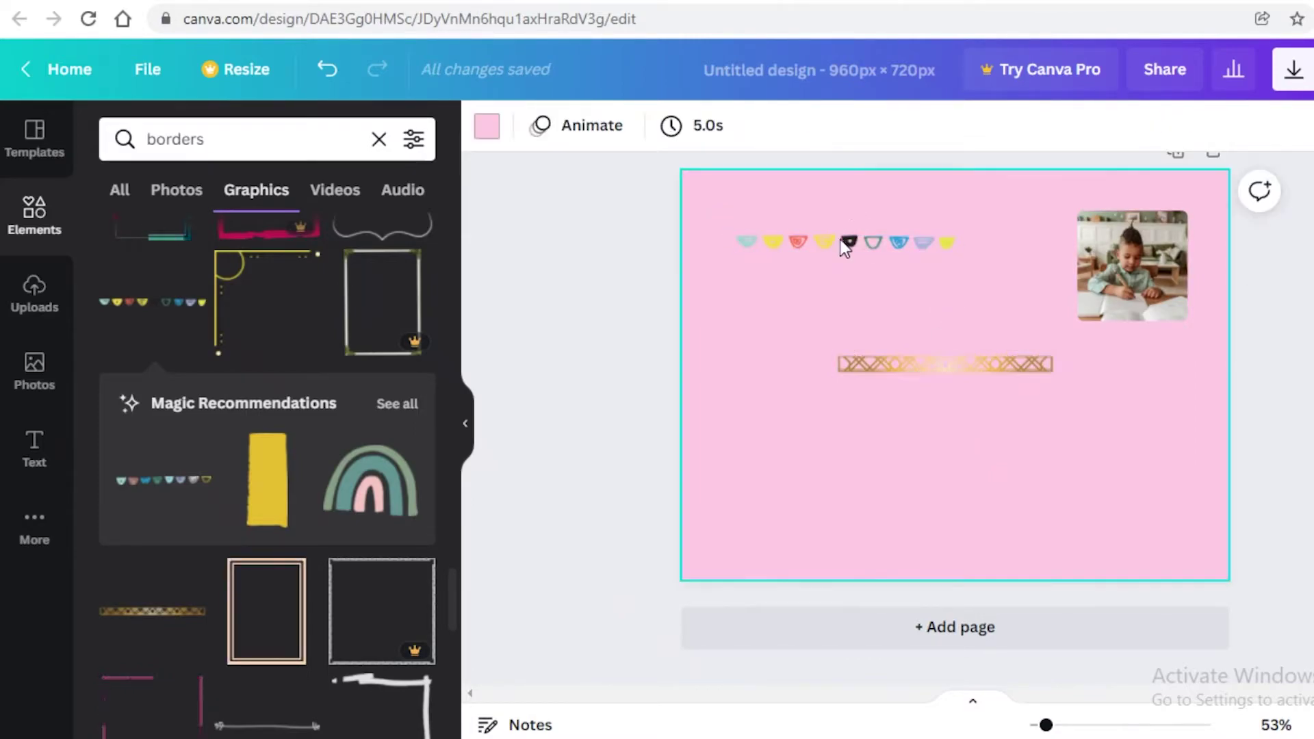
pyautogui.click(840, 241)
pyautogui.click(935, 367)
pyautogui.press('Delete')
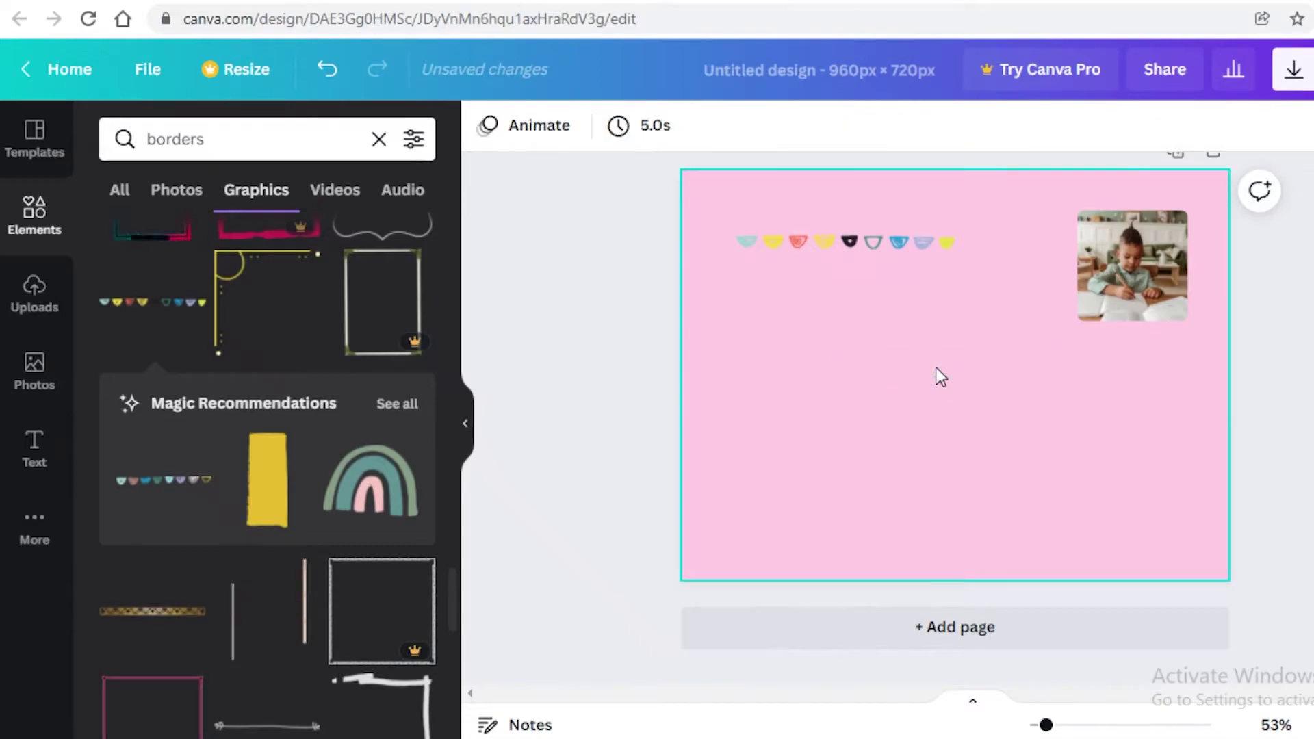
# Stretch the bunting across the top edge and flip the bottom bunting vertically.
pyautogui.click(870, 241)
pyautogui.moveTo(1043, 262); pyautogui.dragTo(1256, 255)
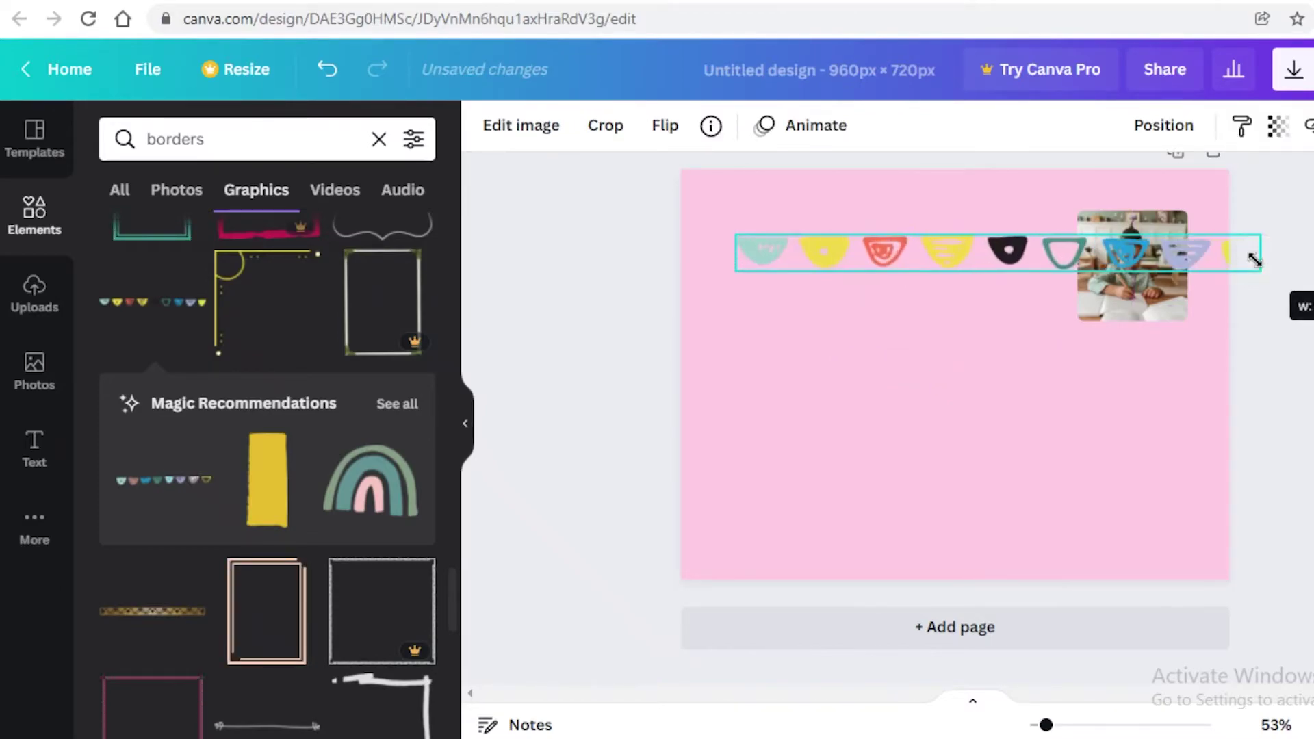
pyautogui.moveTo(1116, 249)
pyautogui.mouseDown()
pyautogui.moveTo(1022, 200)
pyautogui.moveTo(1076, 188)
pyautogui.moveTo(997, 479)
pyautogui.moveTo(999, 541)
pyautogui.moveTo(1025, 546)
pyautogui.mouseUp()
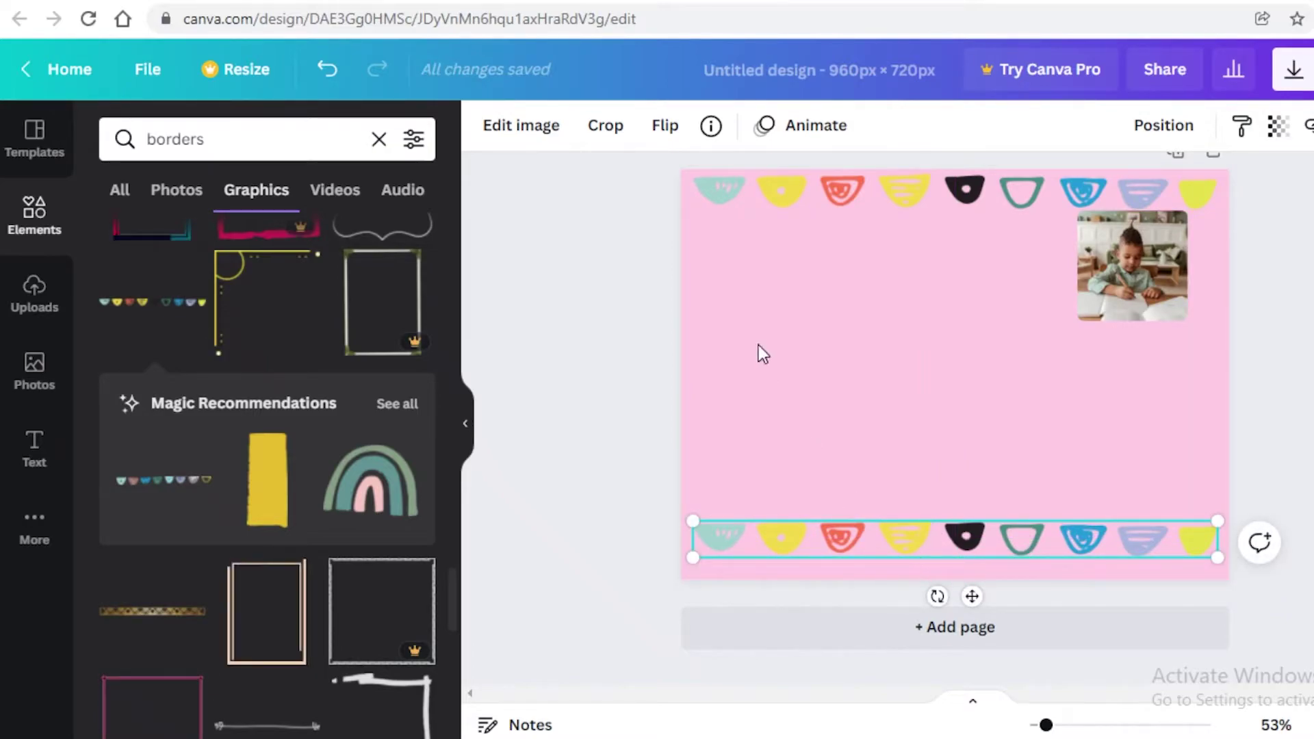
pyautogui.click(667, 125)
pyautogui.click(703, 225)
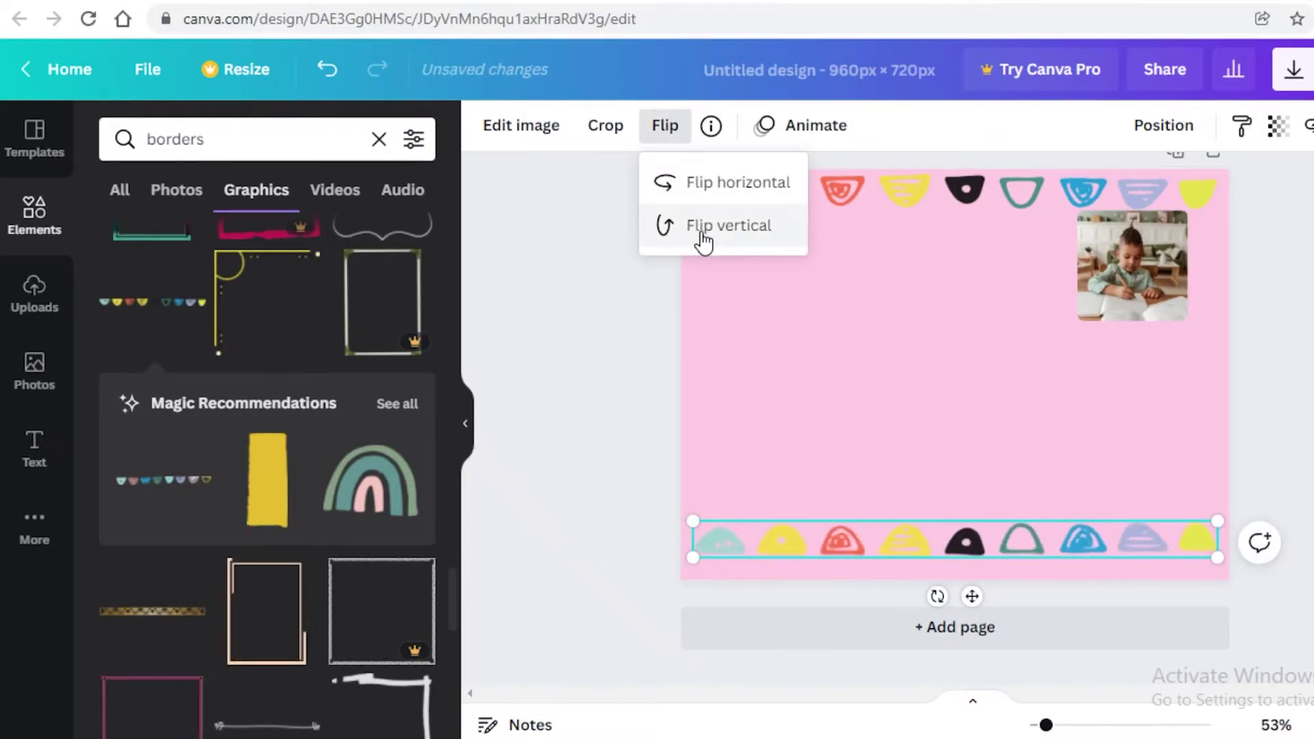
pyautogui.click(1210, 308)
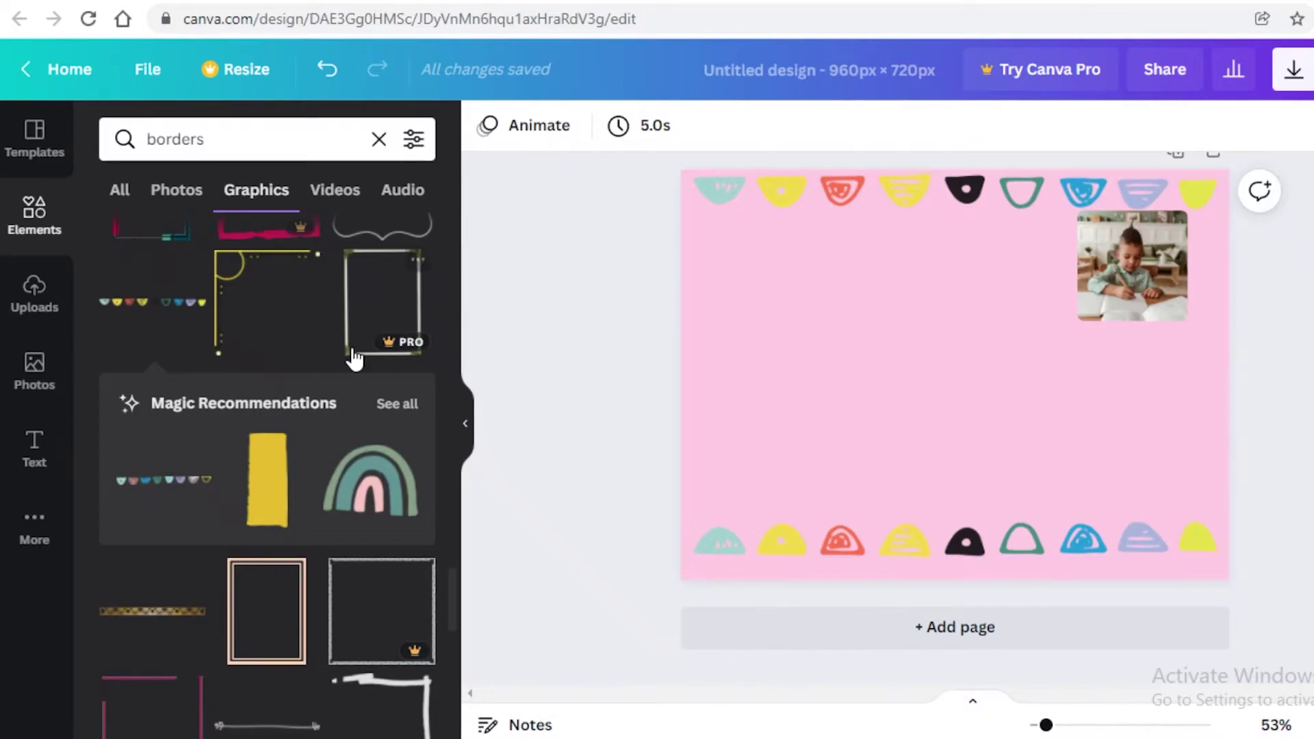
# Add the green vine graphic to the right edge, then remove it.
pyautogui.click(397, 404)
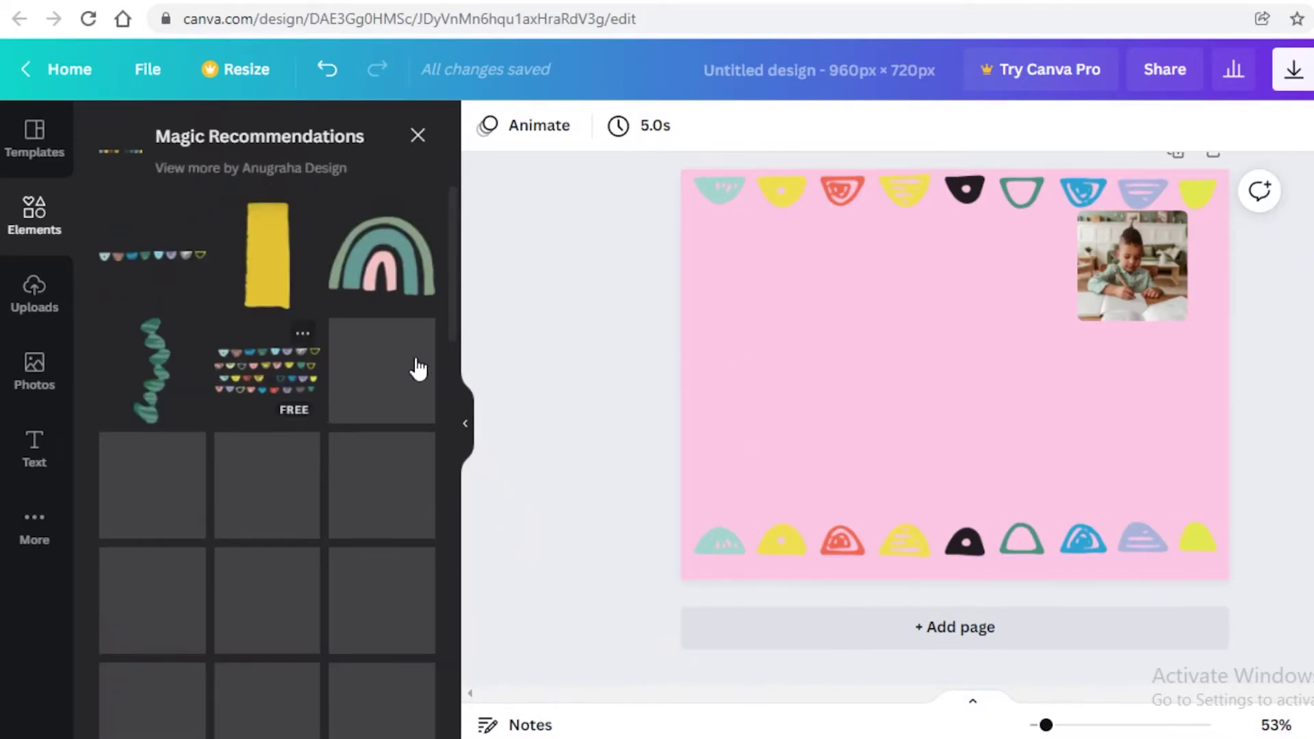
pyautogui.click(144, 382)
pyautogui.moveTo(968, 358); pyautogui.dragTo(1215, 329)
pyautogui.press('Delete')
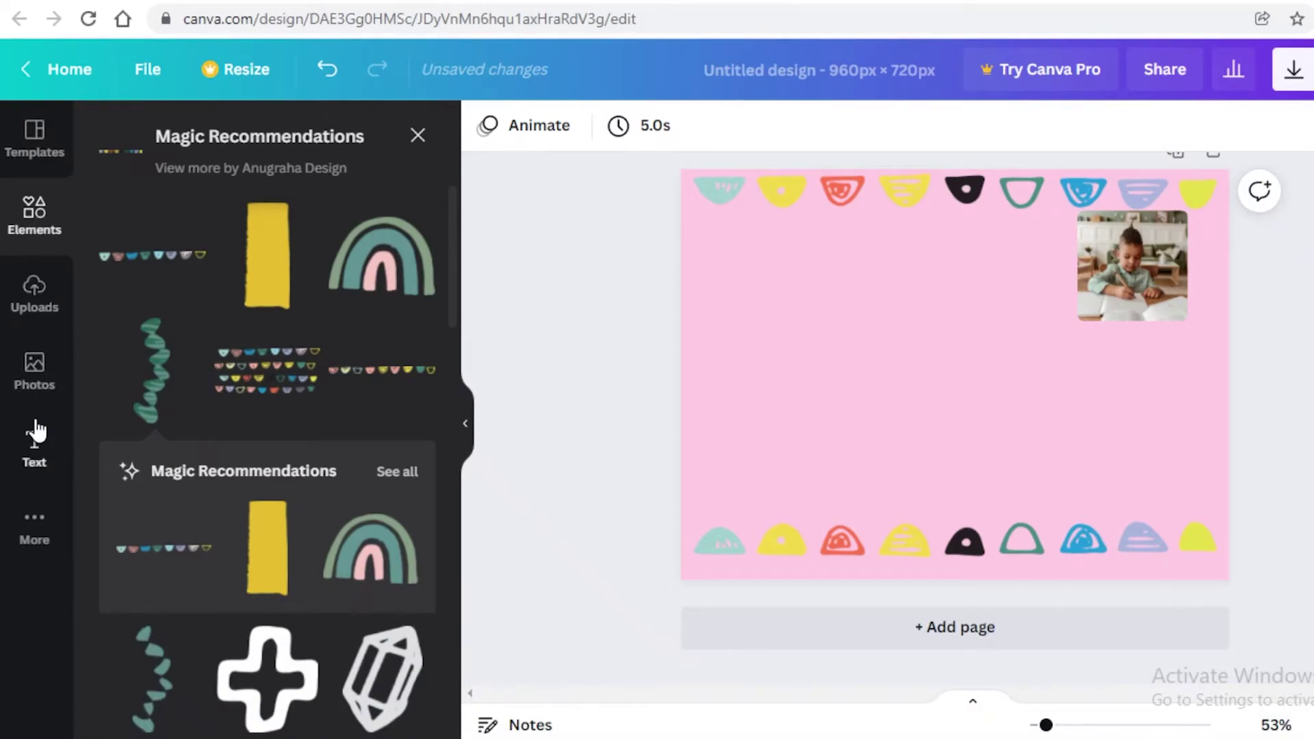
# Browse the Text panel's font combinations to find the Now Open design.
pyautogui.click(34, 441)
pyautogui.scroll(-5, 350, 651)
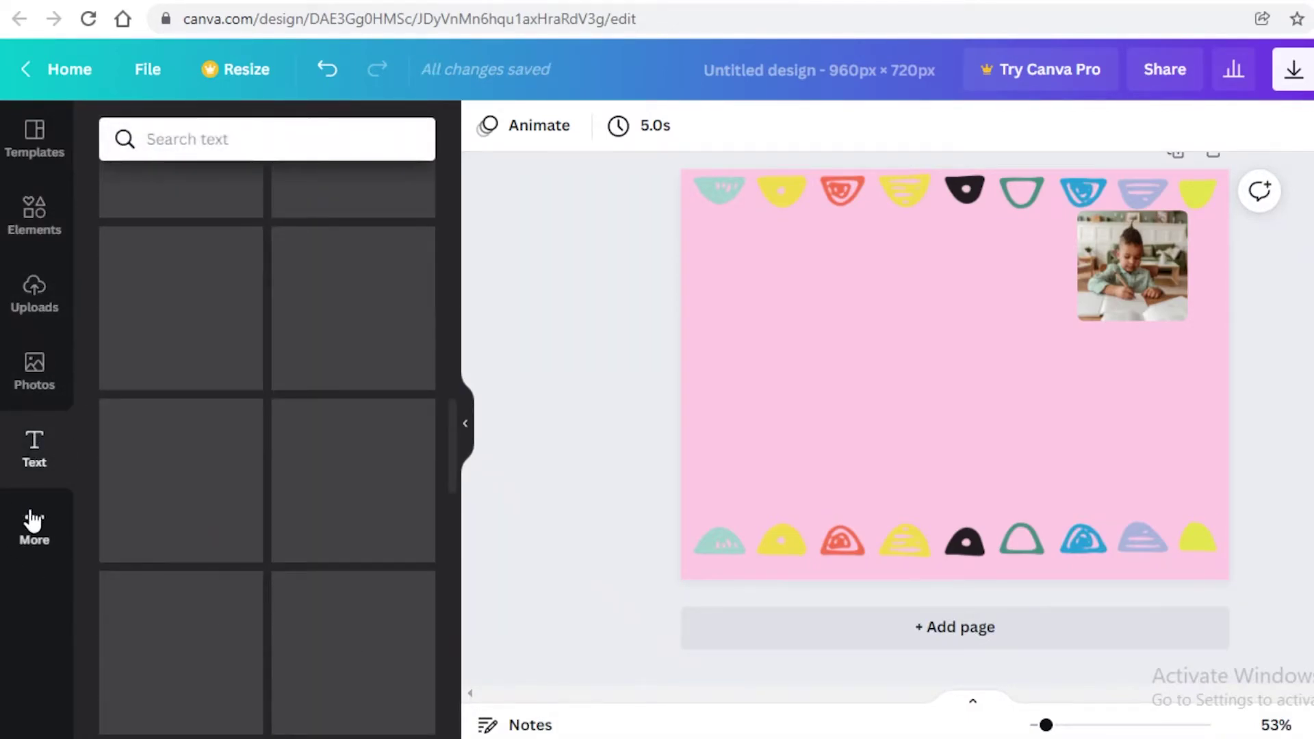
pyautogui.scroll(5, 188, 373)
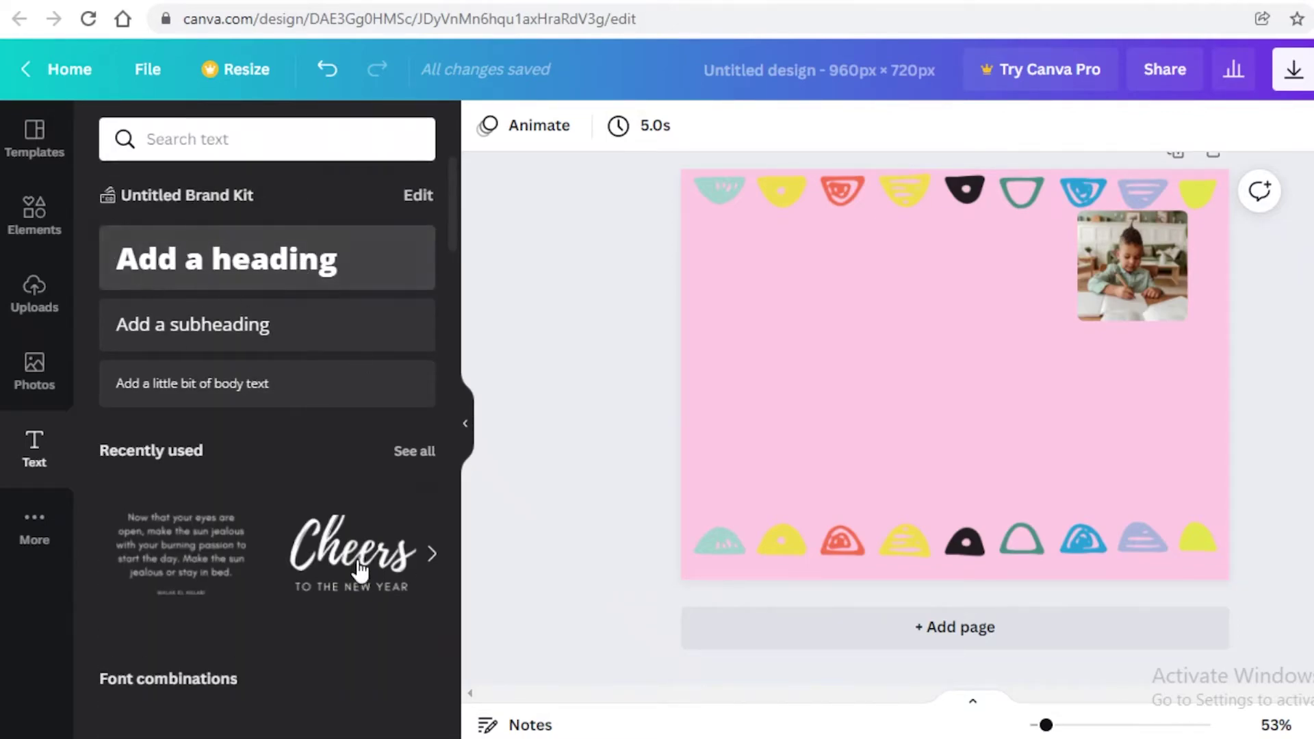
pyautogui.scroll(-10, 226, 315)
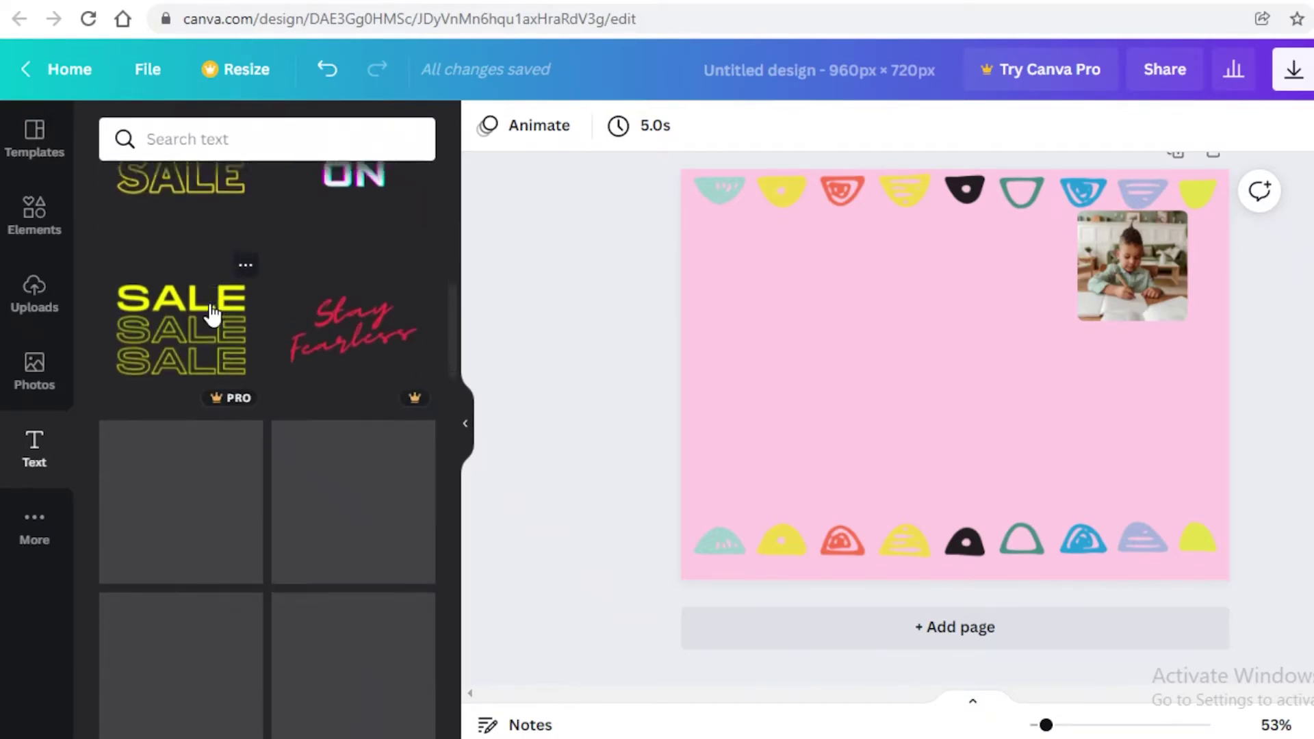
pyautogui.scroll(5, 211, 312)
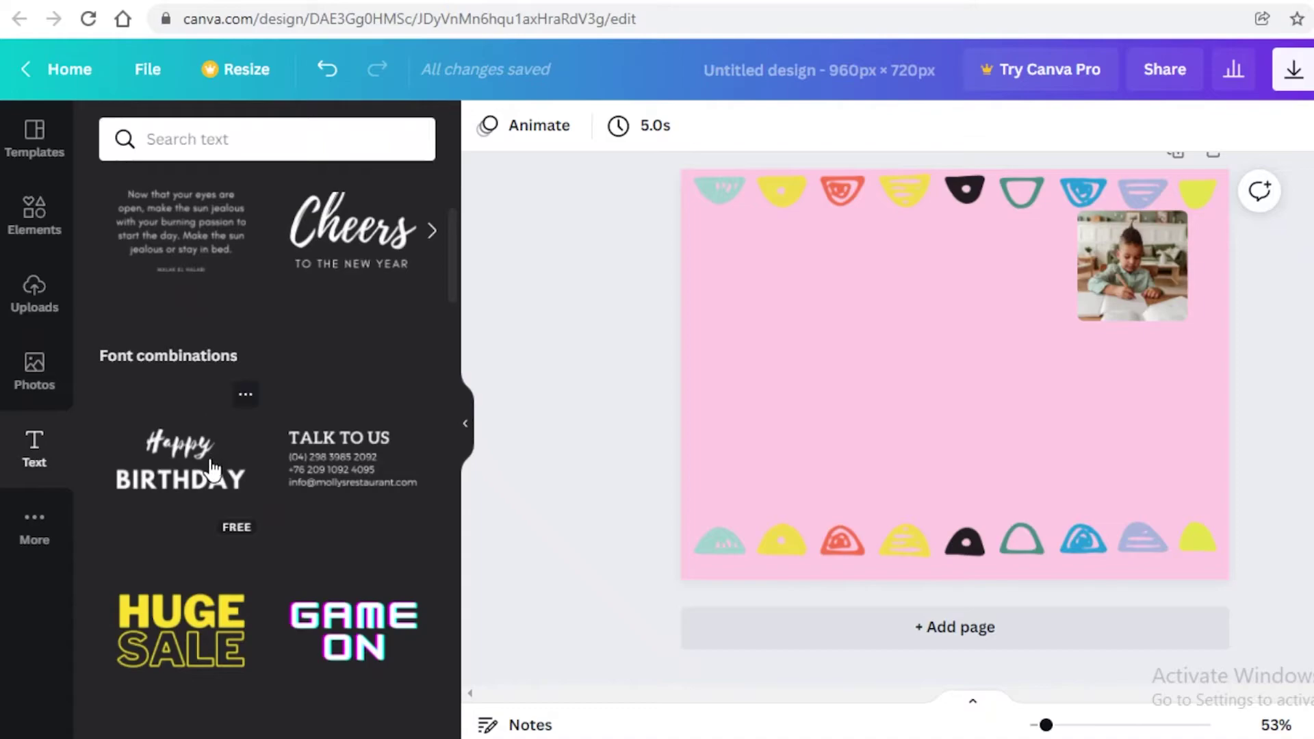
pyautogui.scroll(5, 212, 461)
pyautogui.scroll(-10, 267, 490)
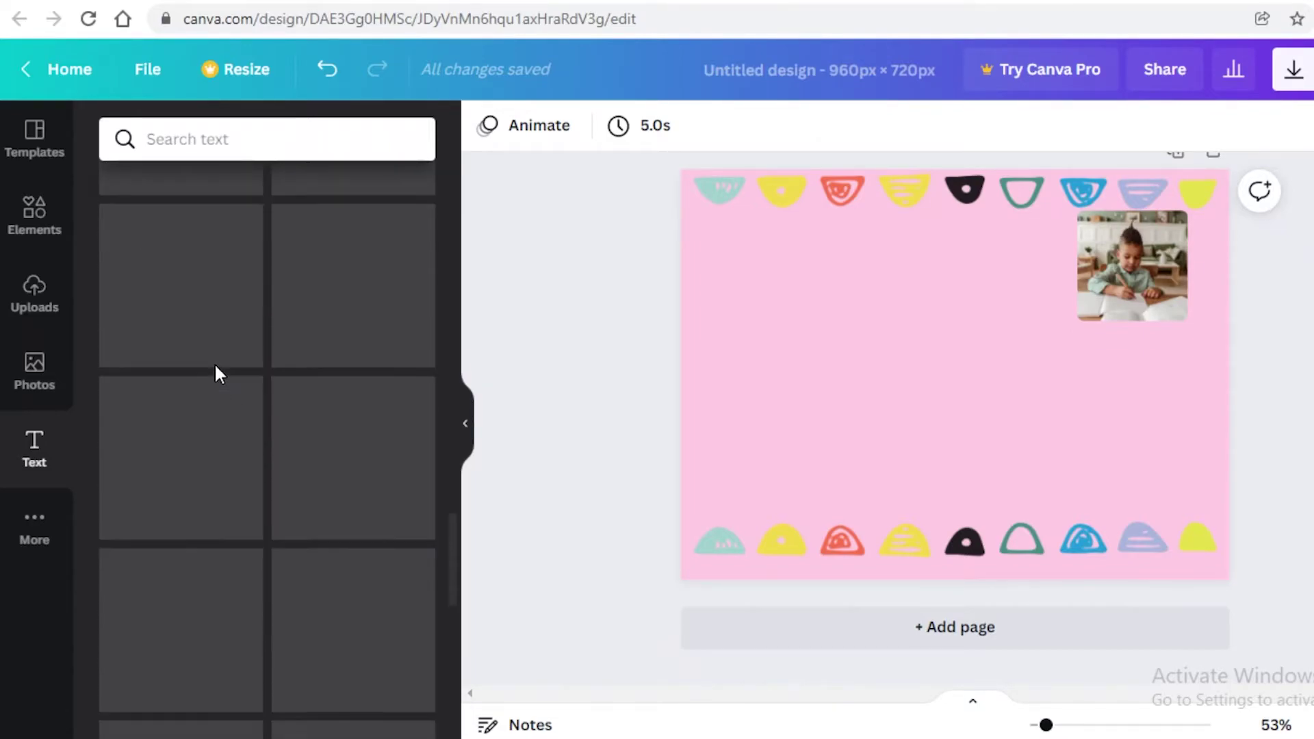
pyautogui.scroll(-4, 206, 364)
pyautogui.scroll(6, 305, 428)
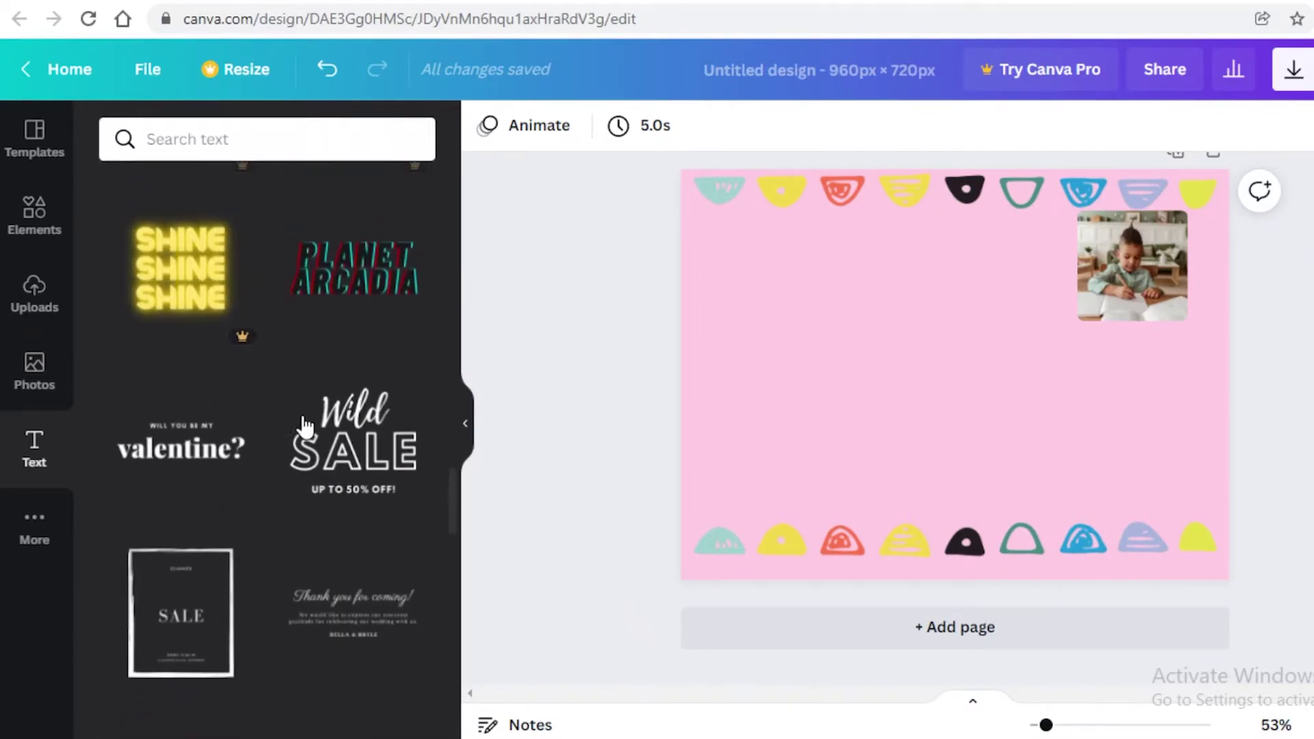
pyautogui.scroll(5, 372, 390)
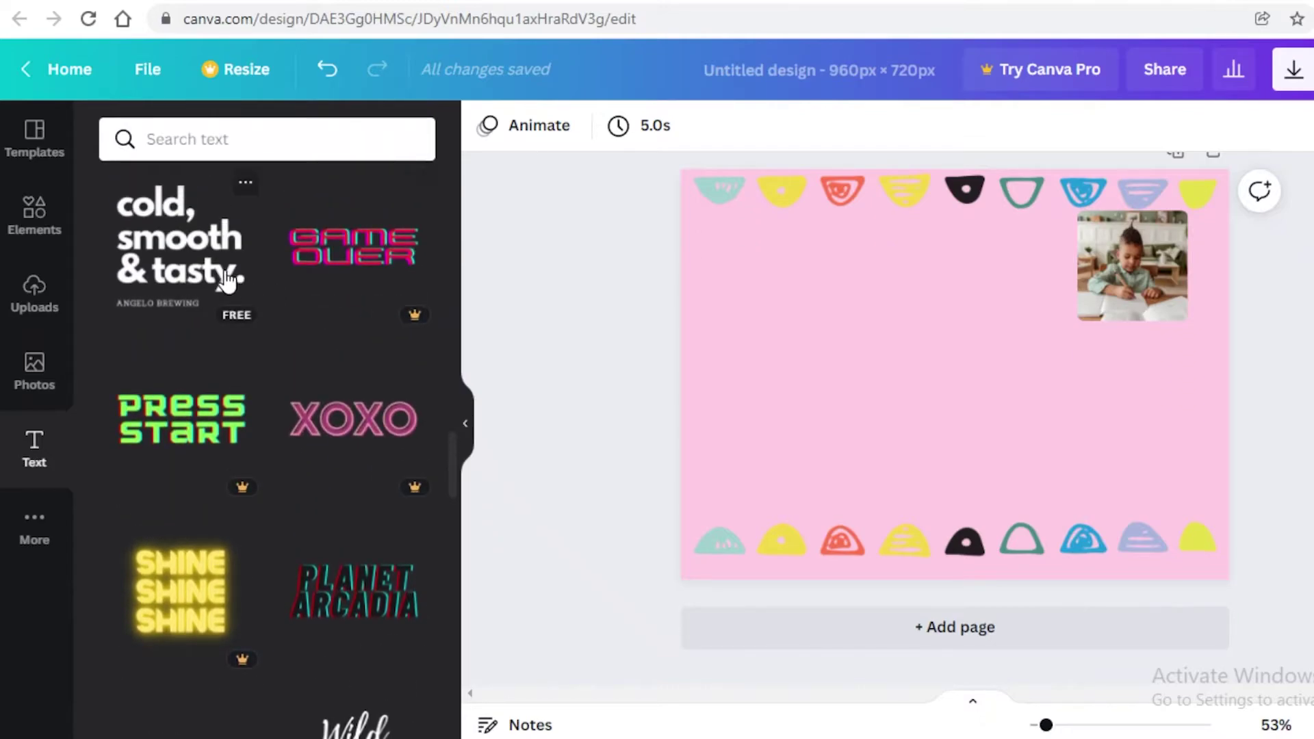
pyautogui.scroll(-8, 195, 252)
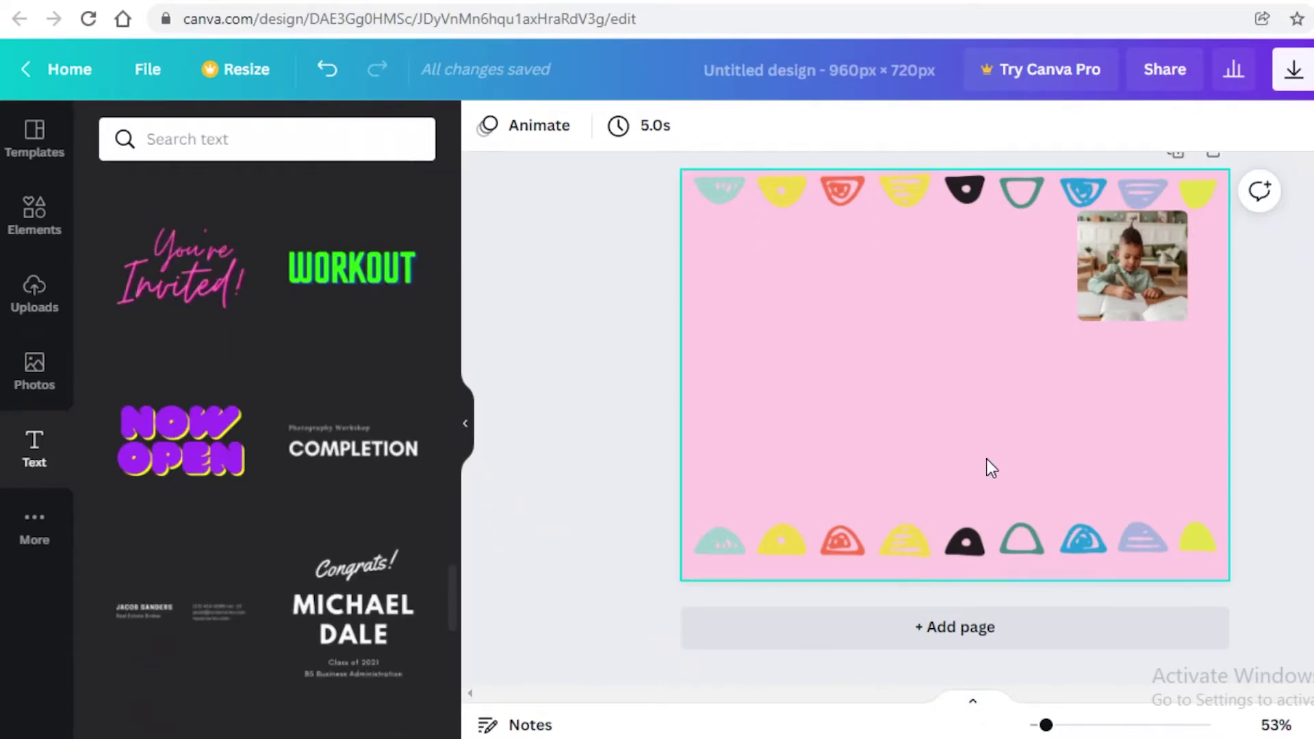
# Replace the NOW OPEN text with 'JOIN OUR MISSION' and shrink the heading.
pyautogui.doubleClick(1016, 376)
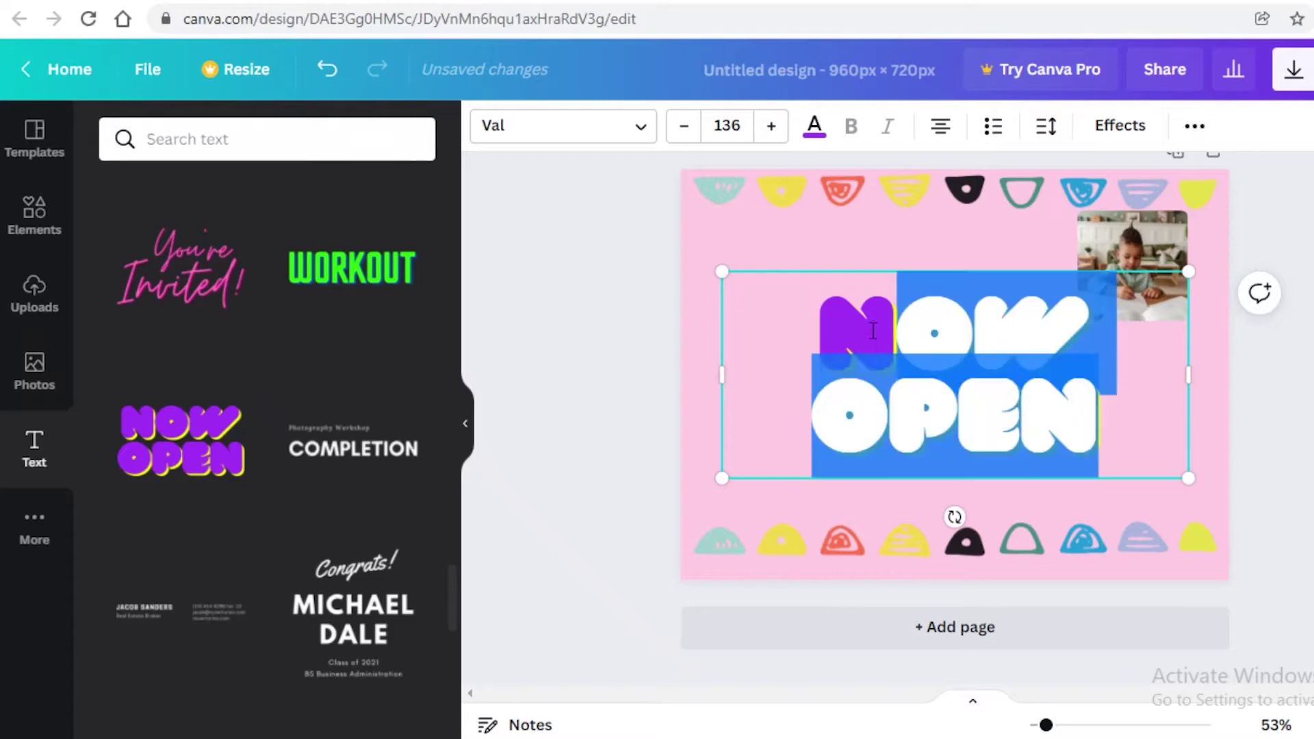
pyautogui.press('BackSpace')
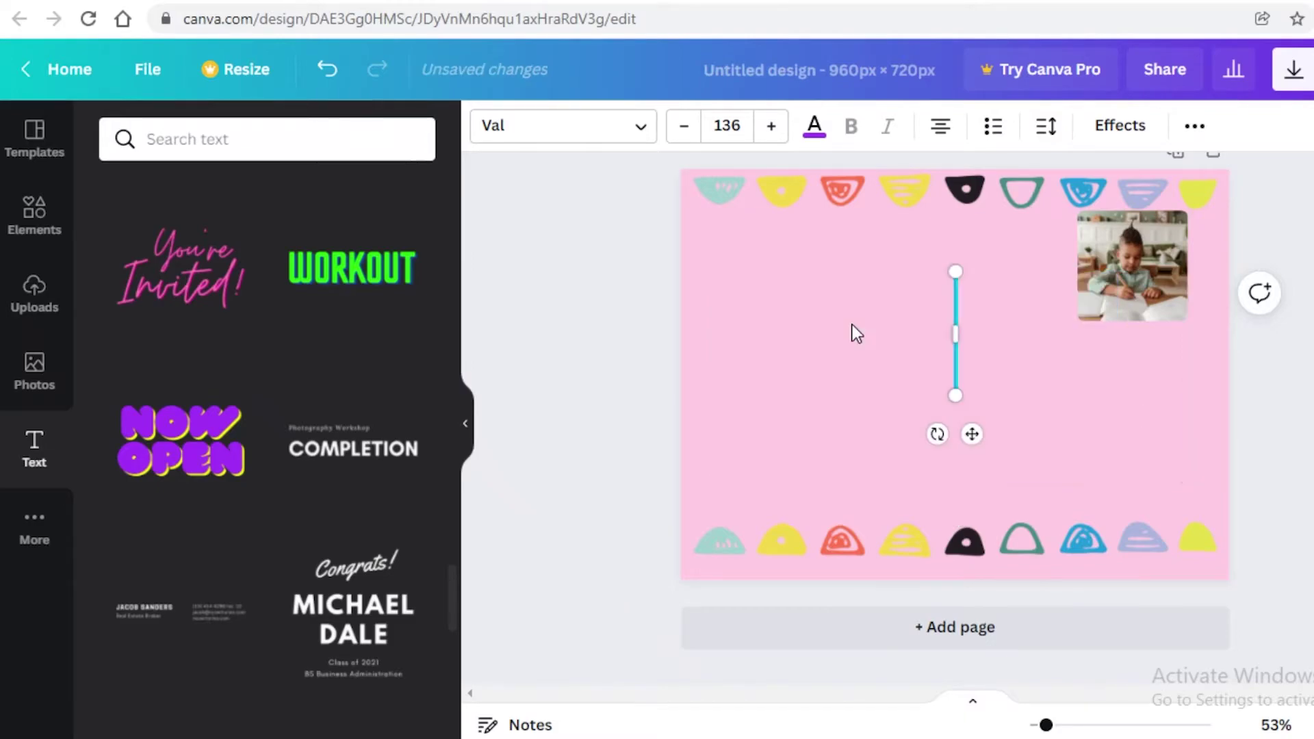
pyautogui.write('JOIN OUR MISSION')
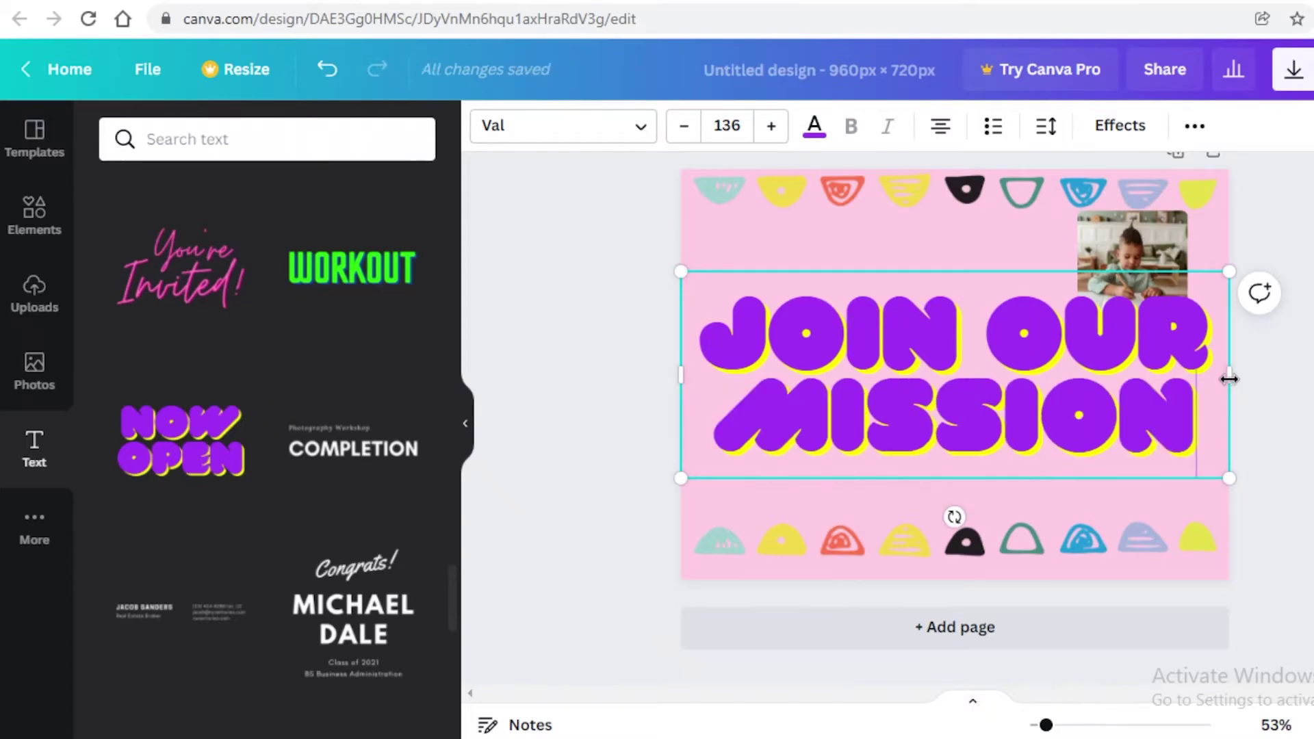
pyautogui.moveTo(1230, 378); pyautogui.dragTo(970, 252)
# Colour the JOIN OUR MISSION heading dark blue and nudge it slightly left.
pyautogui.click(813, 124)
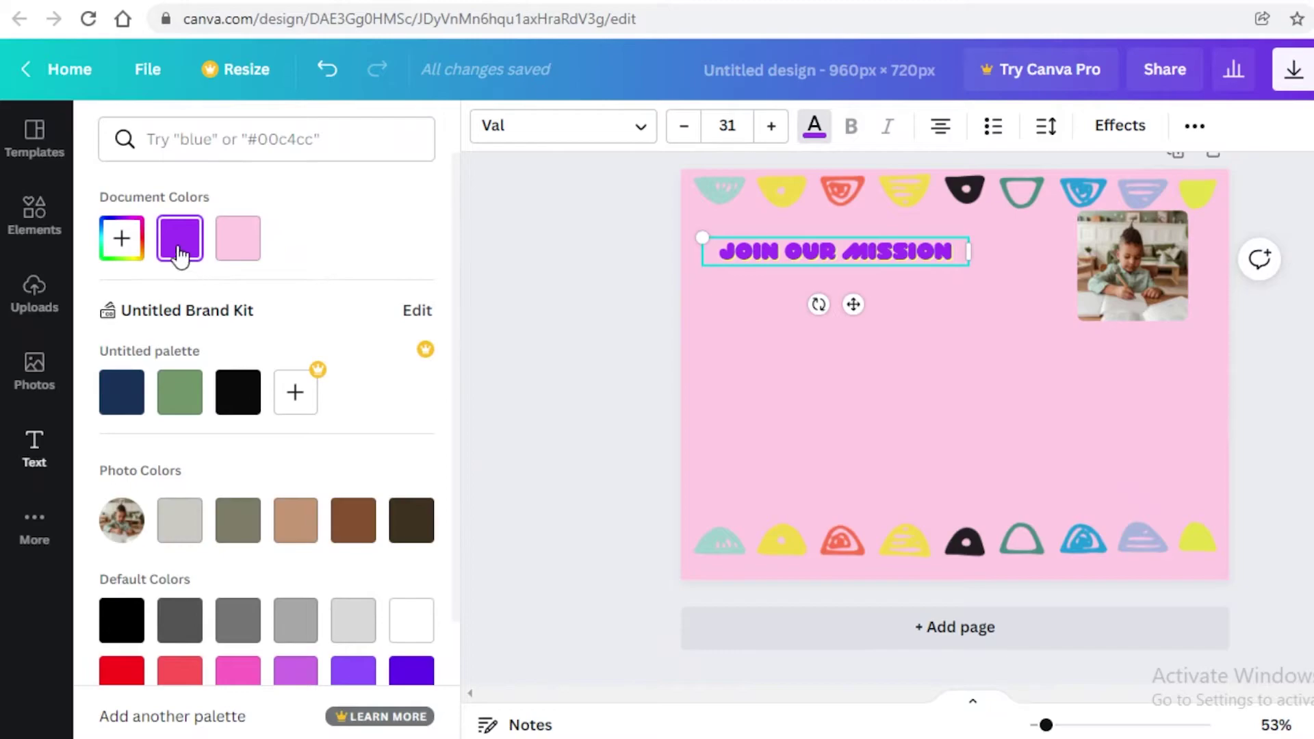
pyautogui.click(122, 238)
pyautogui.click(122, 238)
pyautogui.click(354, 522)
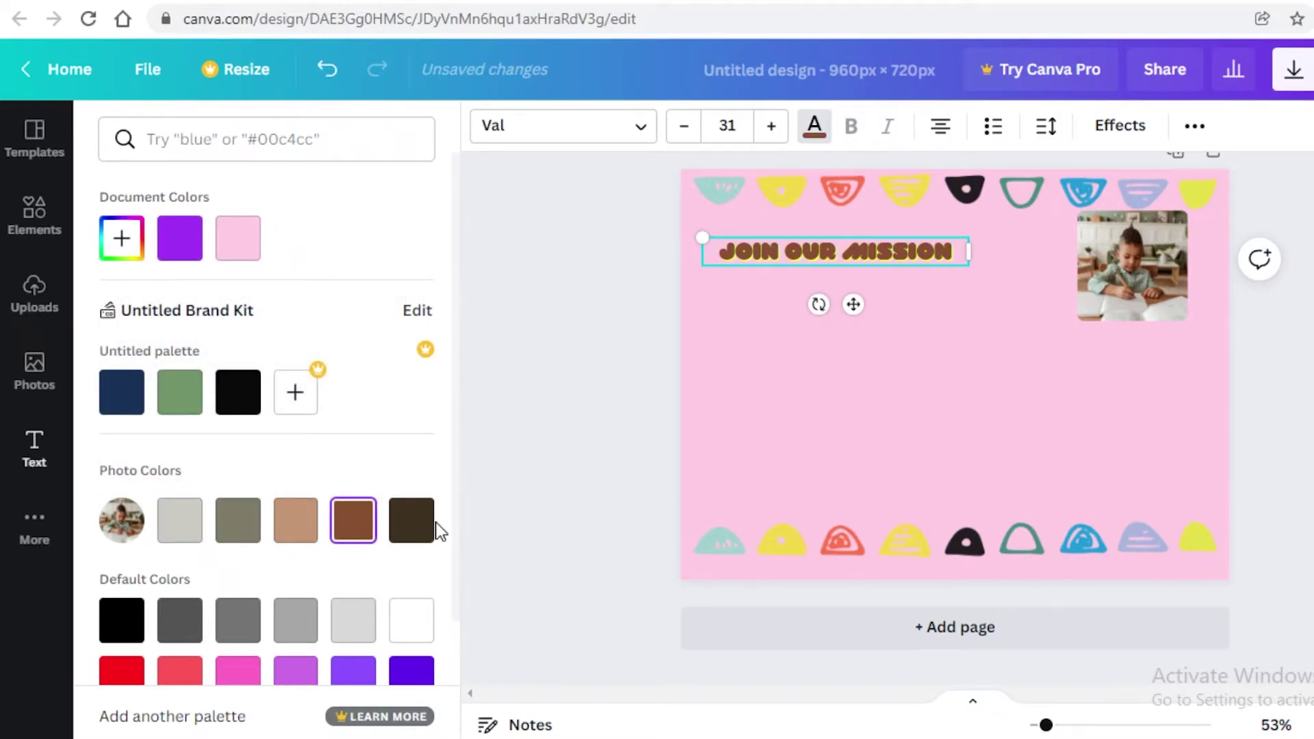
pyautogui.click(122, 620)
pyautogui.scroll(-2, 312, 611)
pyautogui.click(412, 578)
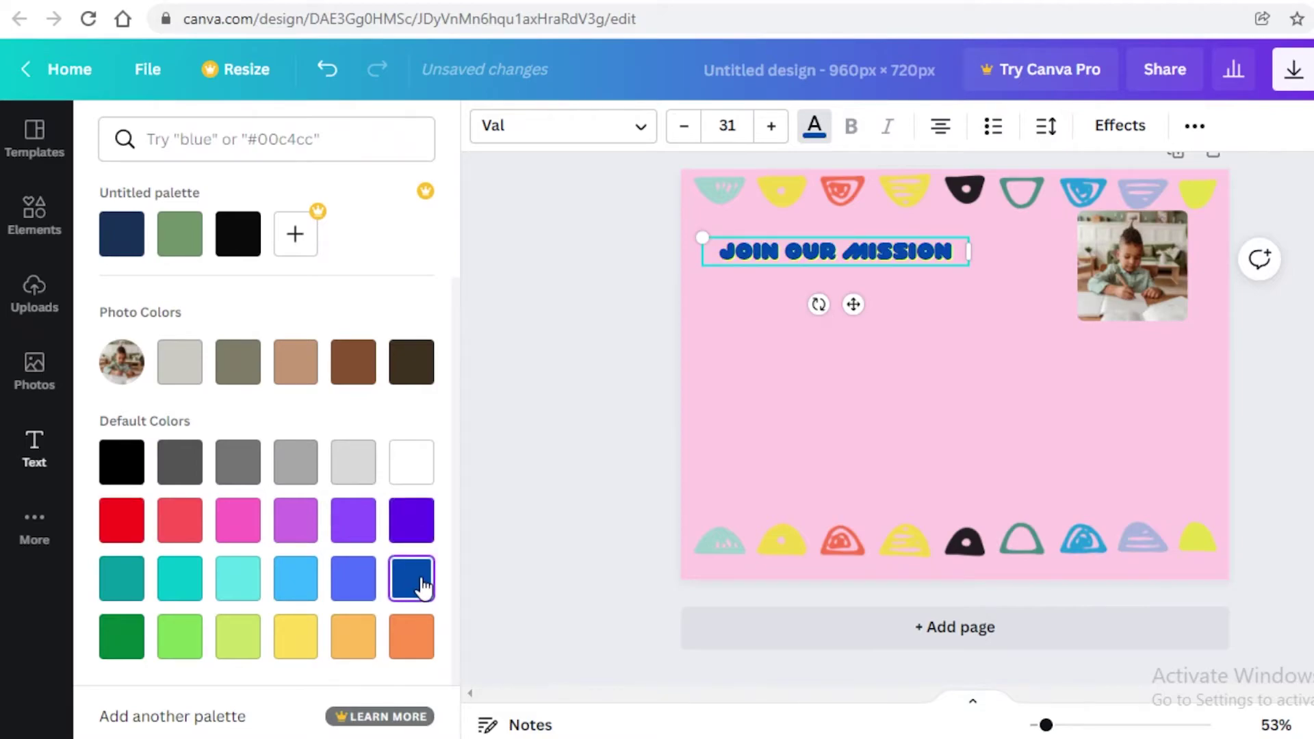
pyautogui.click(515, 274)
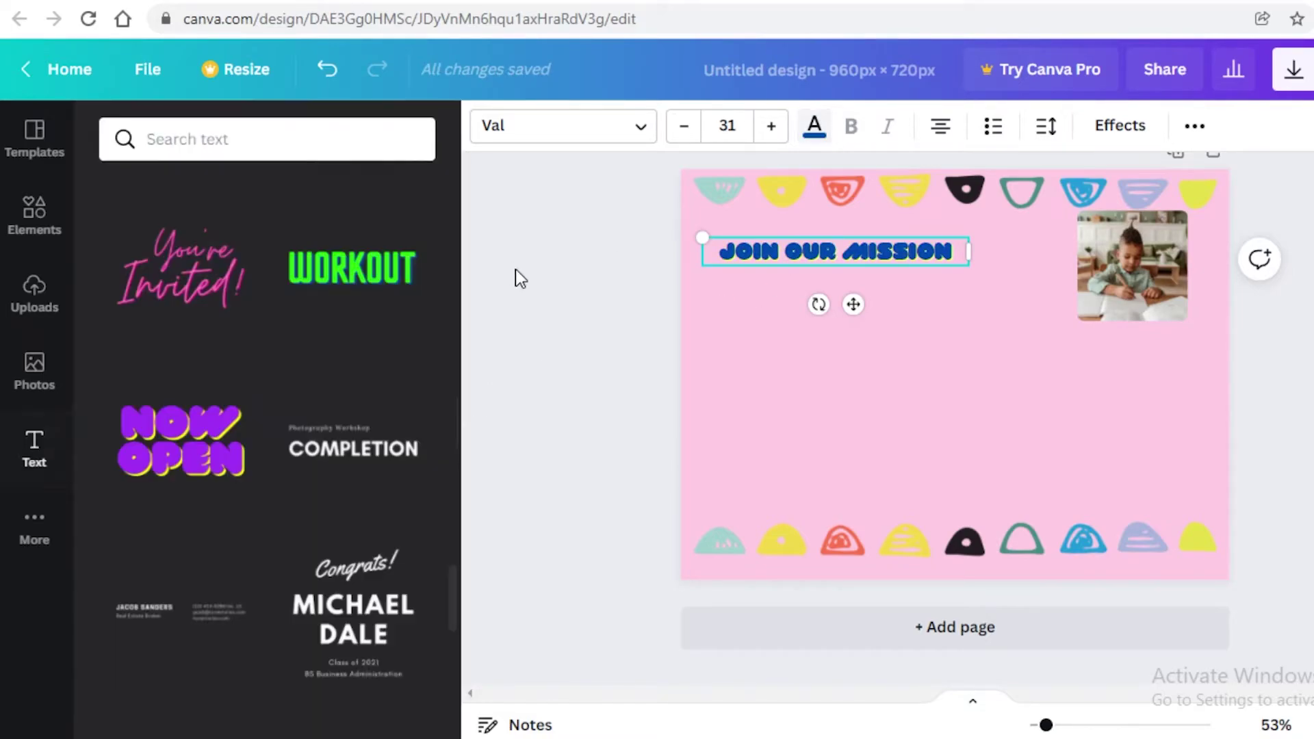
pyautogui.moveTo(779, 250); pyautogui.dragTo(769, 248)
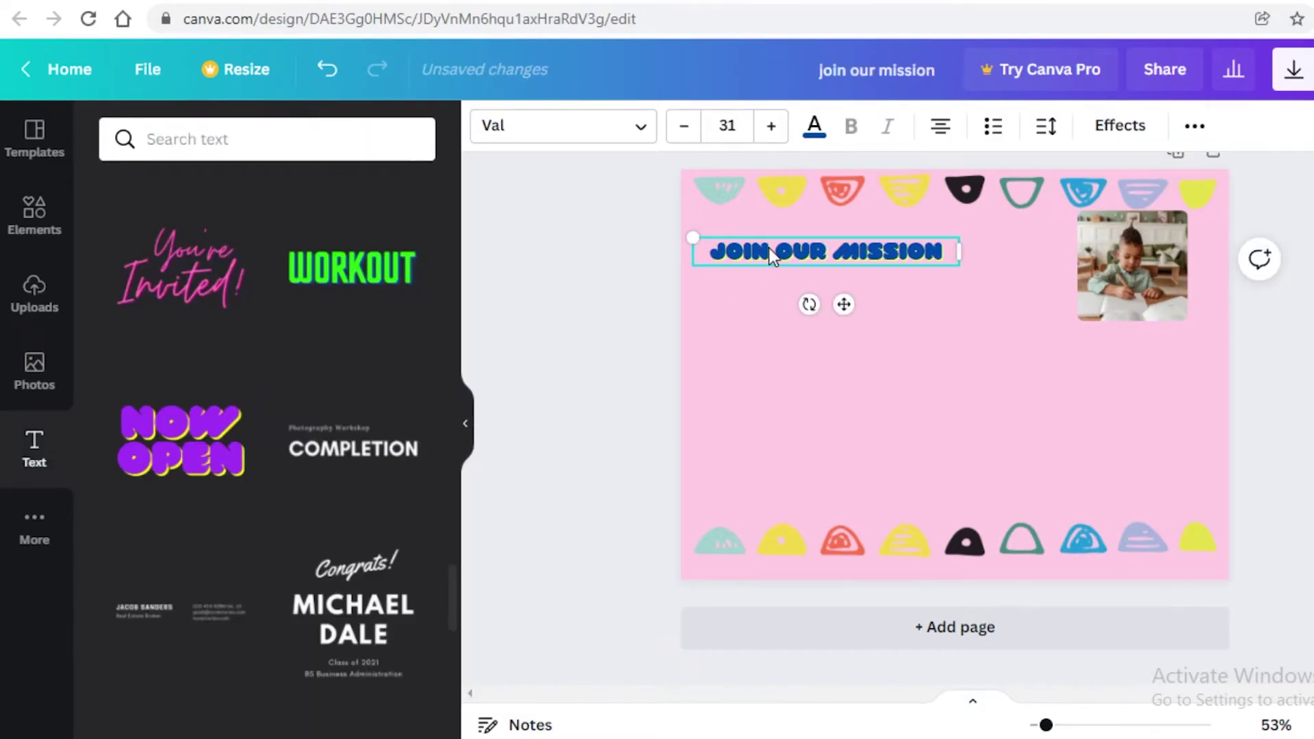
# Duplicate the heading and retype the copy as 'WE ARE EDUCATING YOUNHG CHILDREN'.
pyautogui.hotkey('ctrl', 'z')
pyautogui.hotkey('ctrl', 'z')
pyautogui.click(827, 236)
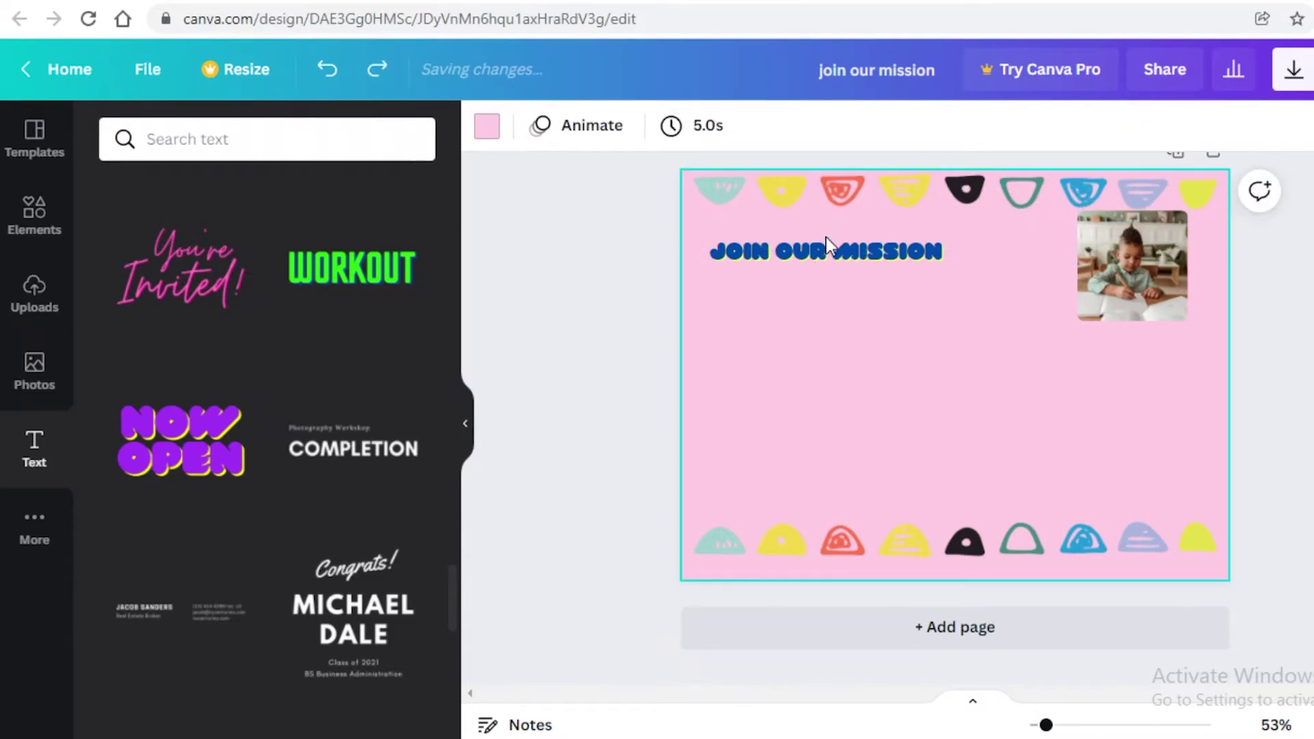
pyautogui.click(823, 252)
pyautogui.hotkey('ctrl', 'd')
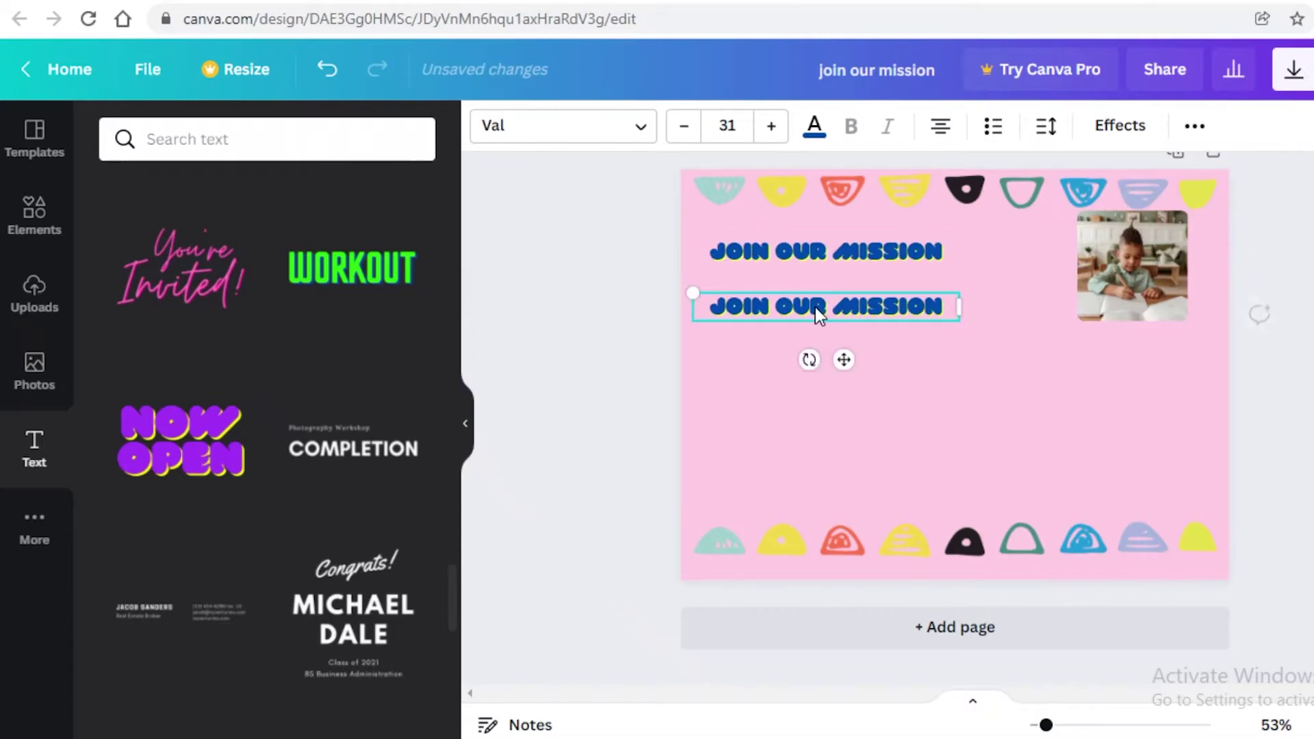
pyautogui.doubleClick(815, 307)
pyautogui.hotkey('shift', 'End')
pyautogui.press('BackSpace')
pyautogui.press('BackSpace')
pyautogui.press('BackSpace')
pyautogui.press('BackSpace')
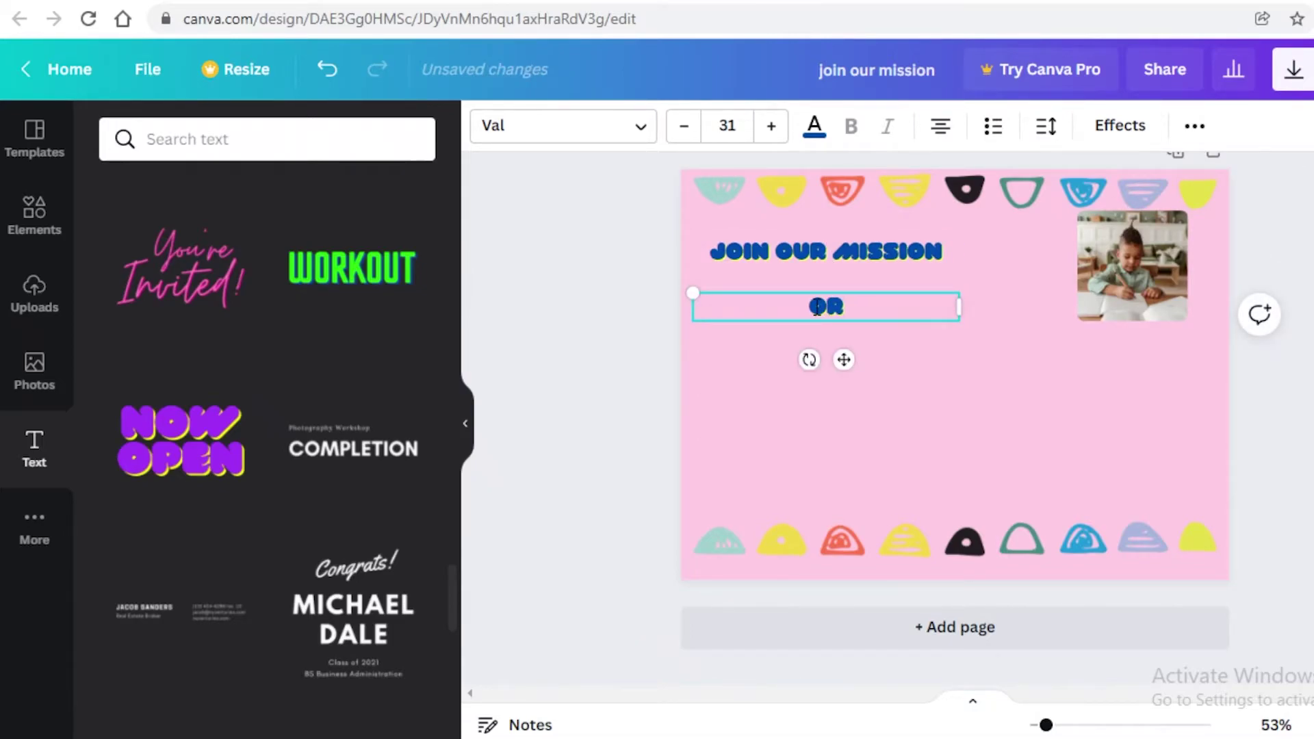
pyautogui.write('WE ARE')
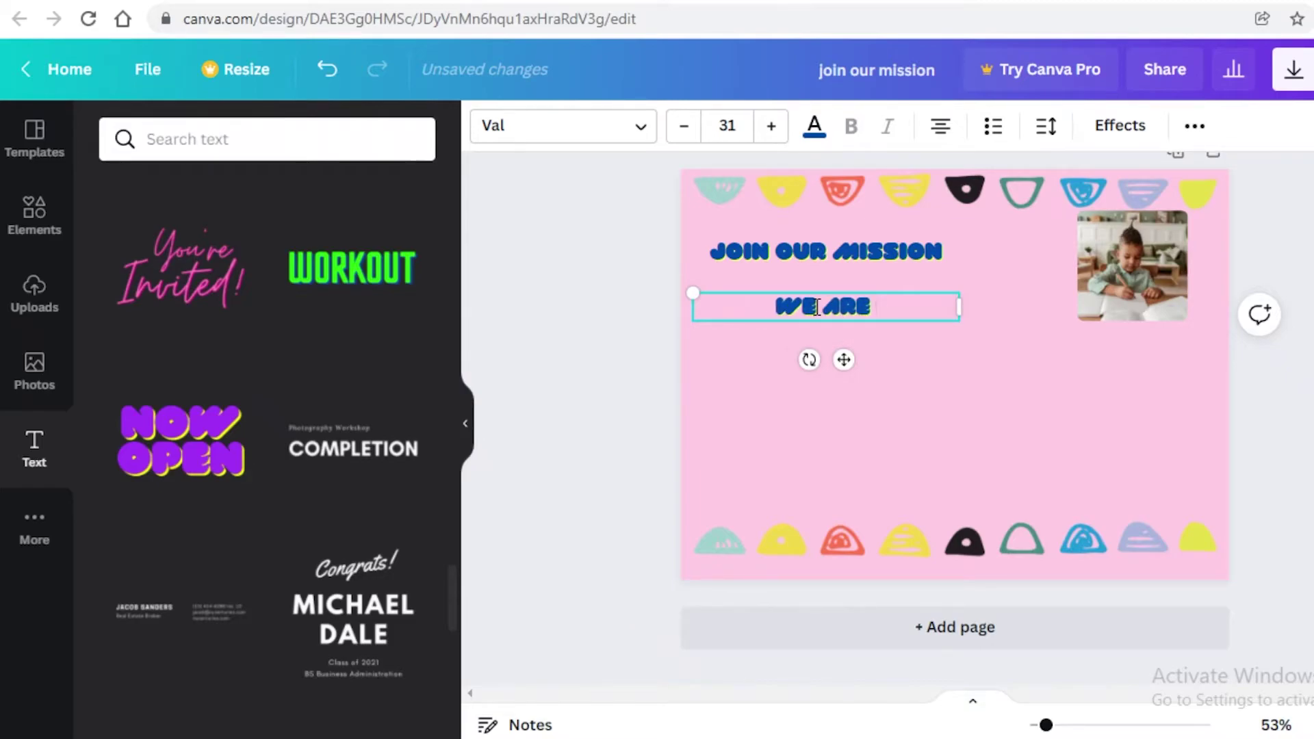
pyautogui.write(' EDUCATING YOUNHG CHILDREN')
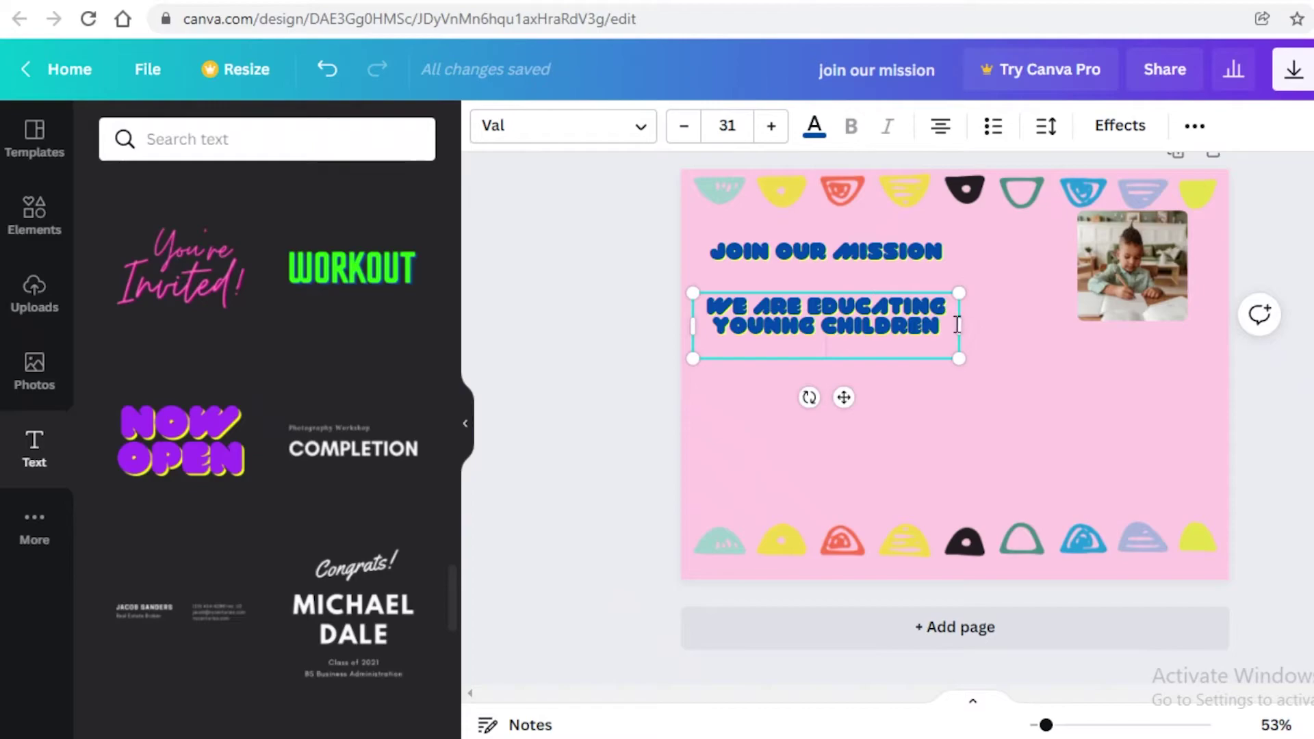
pyautogui.moveTo(957, 325); pyautogui.dragTo(978, 326)
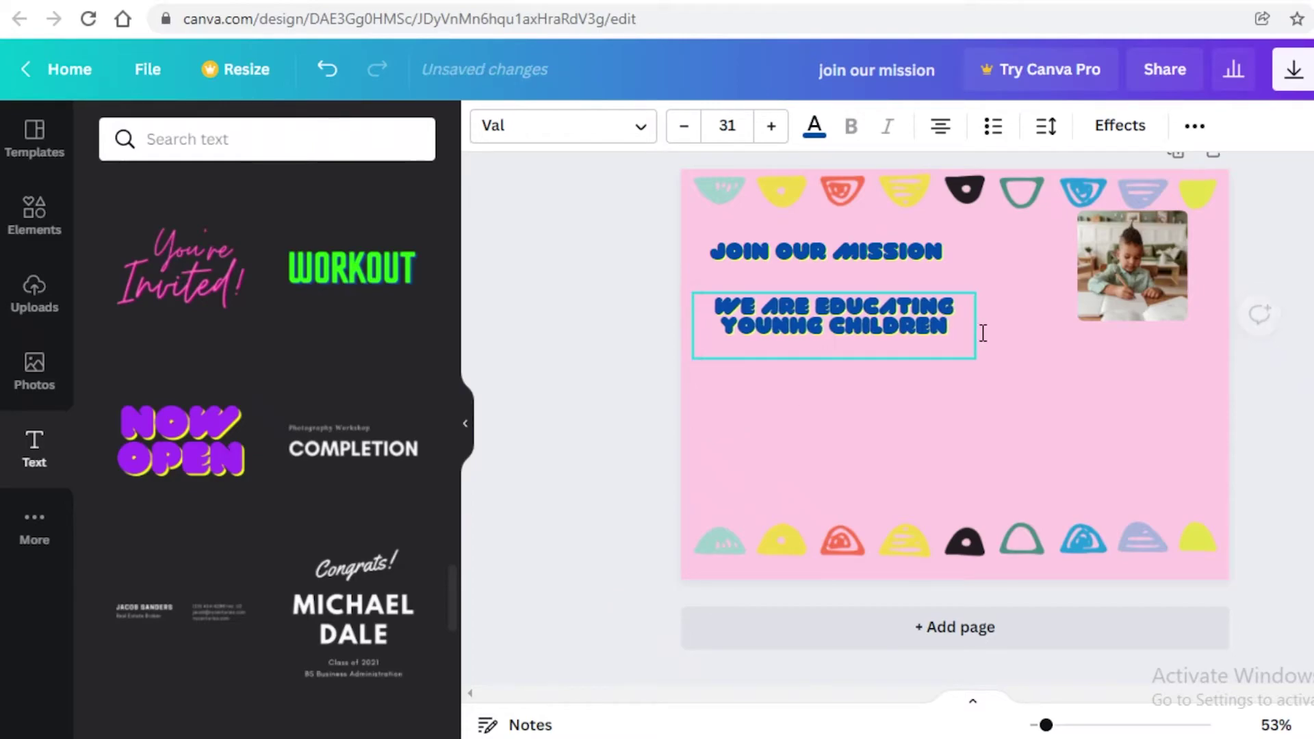
pyautogui.press('Escape')
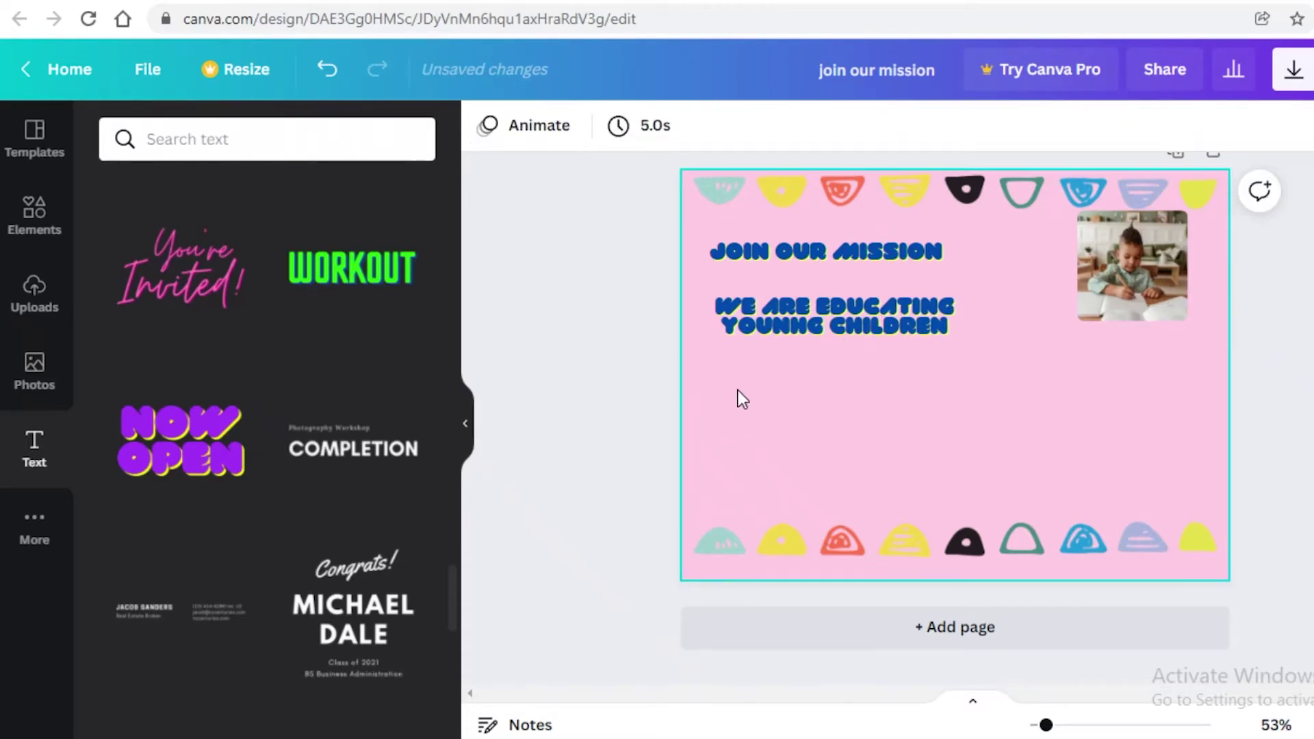
# Duplicate that subtitle below it and retype it as 'AUR INSTAGRAM:' with a new line.
pyautogui.click(800, 334)
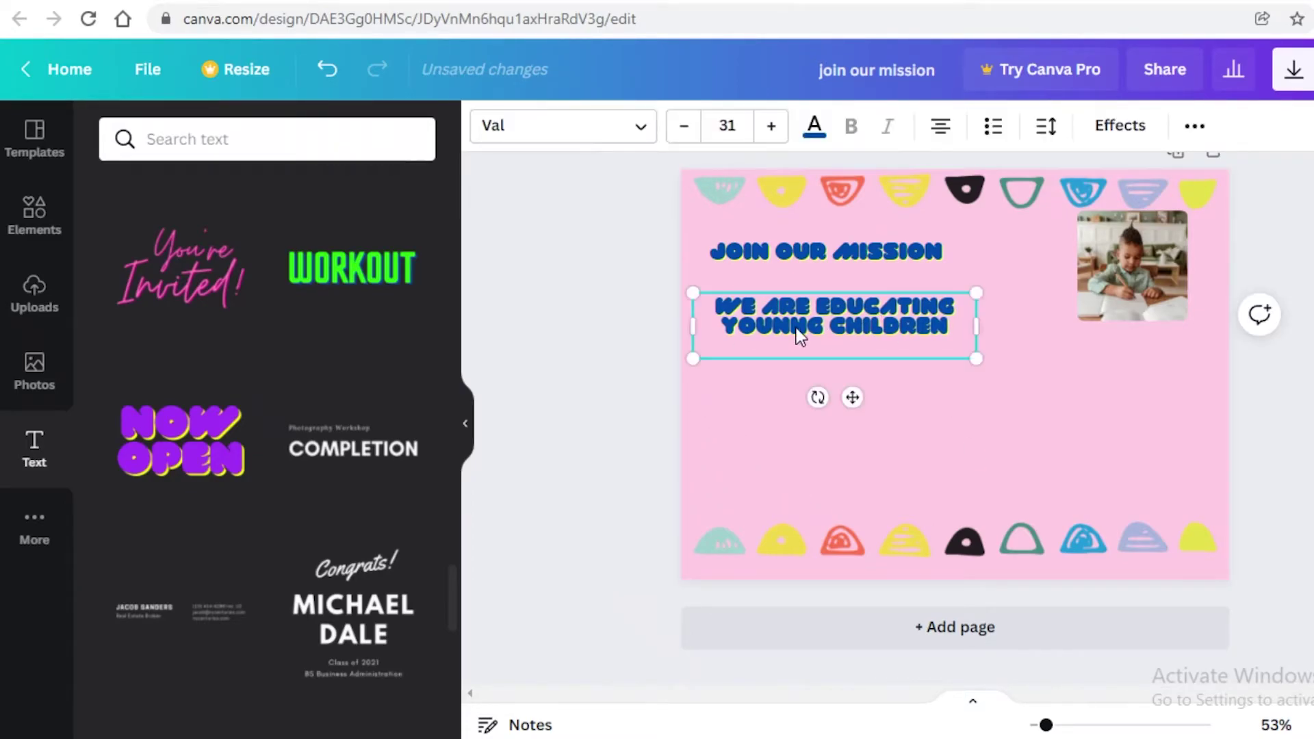
pyautogui.hotkey('ctrl', 'd')
pyautogui.moveTo(800, 337); pyautogui.dragTo(787, 410)
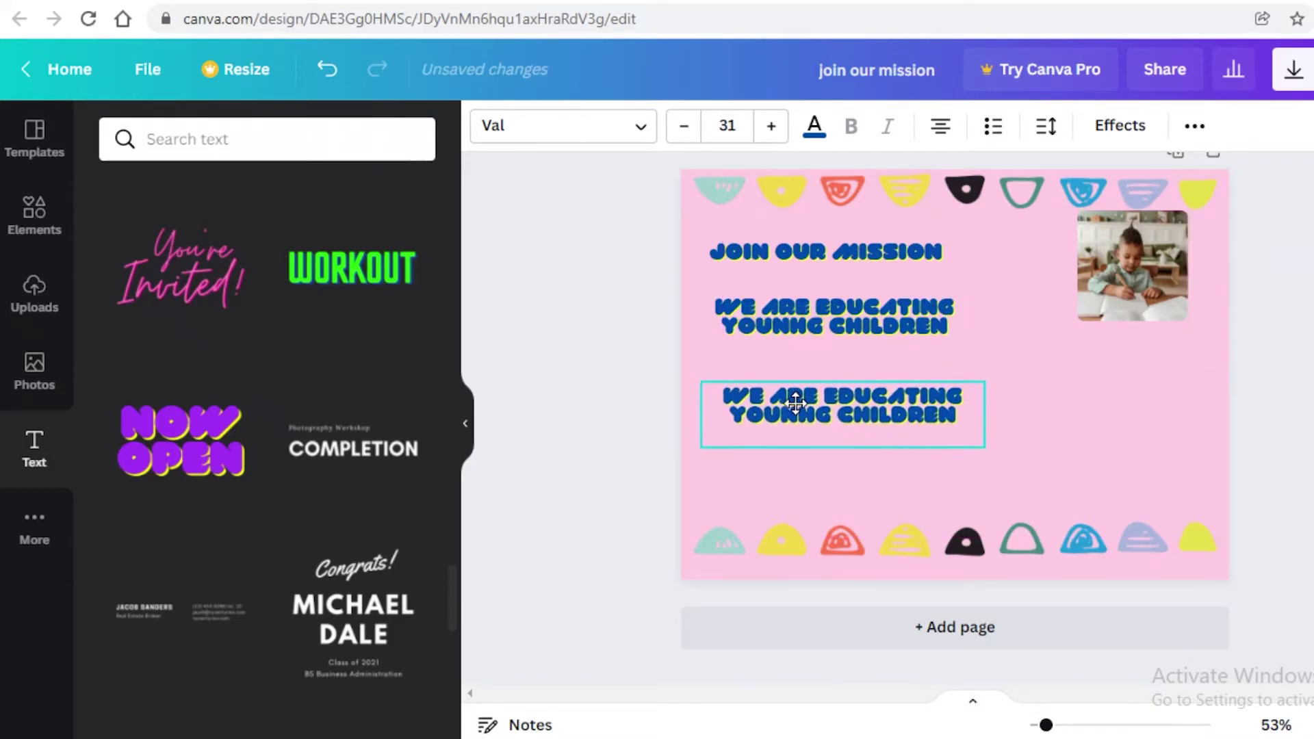
pyautogui.doubleClick(787, 405)
pyautogui.write('A')
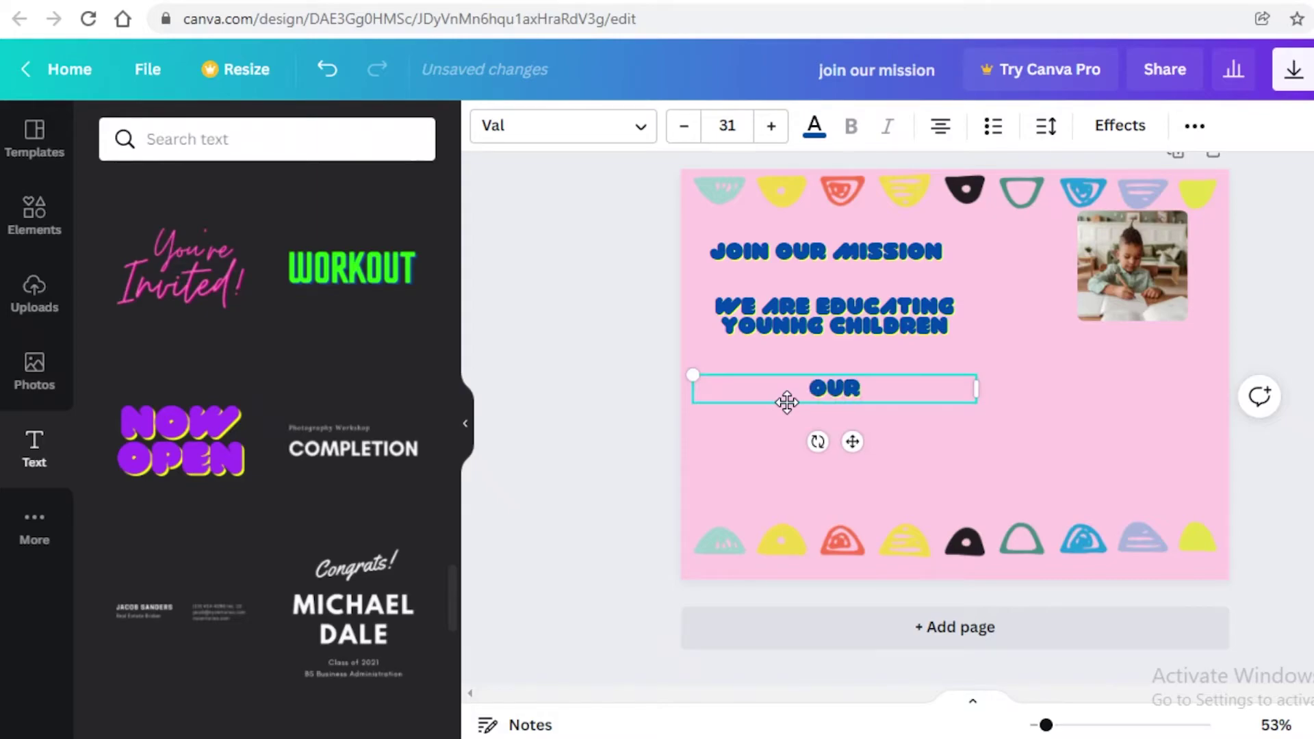
pyautogui.write('UR INSTAGRAM:')
pyautogui.press('Return')
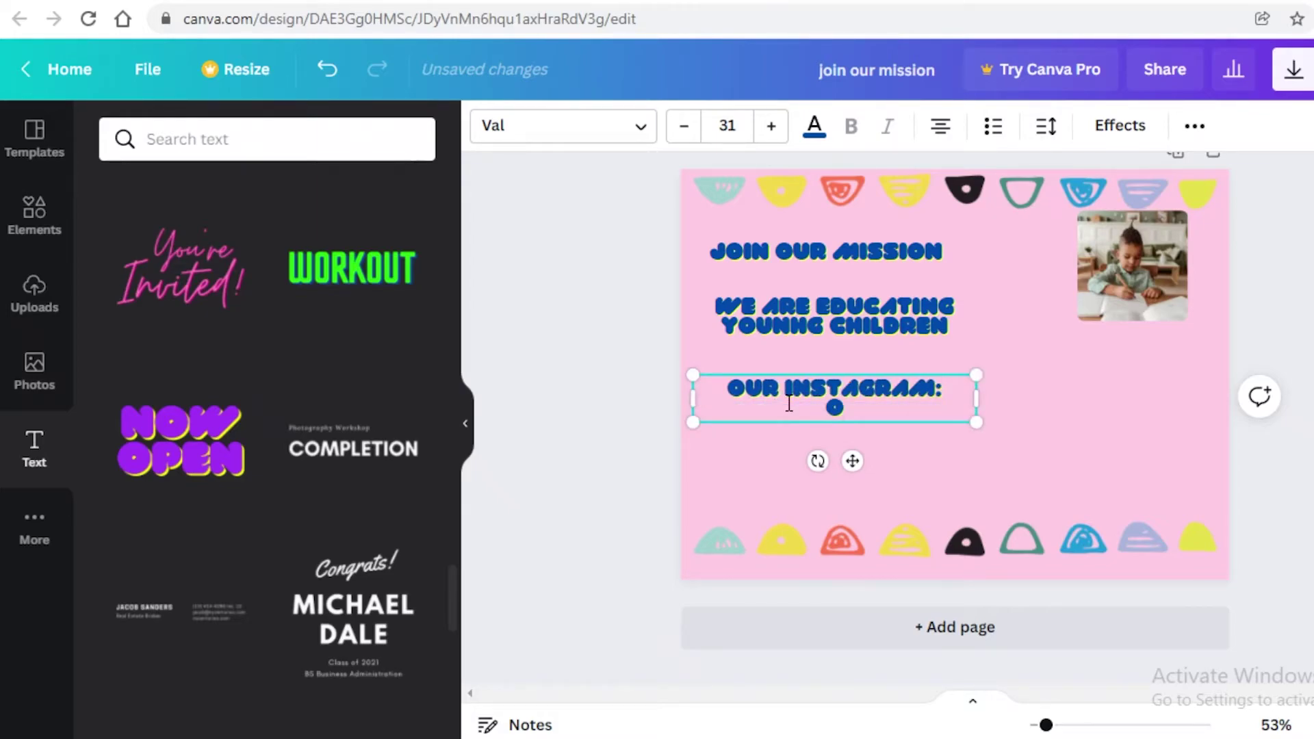
# Finish the 'OURS PHONE NUMBER:' line, shrink the contact lines to Libre Franklin Medium, and move them near the bottom border.
pyautogui.write('OURS PHONE NUMBER:')
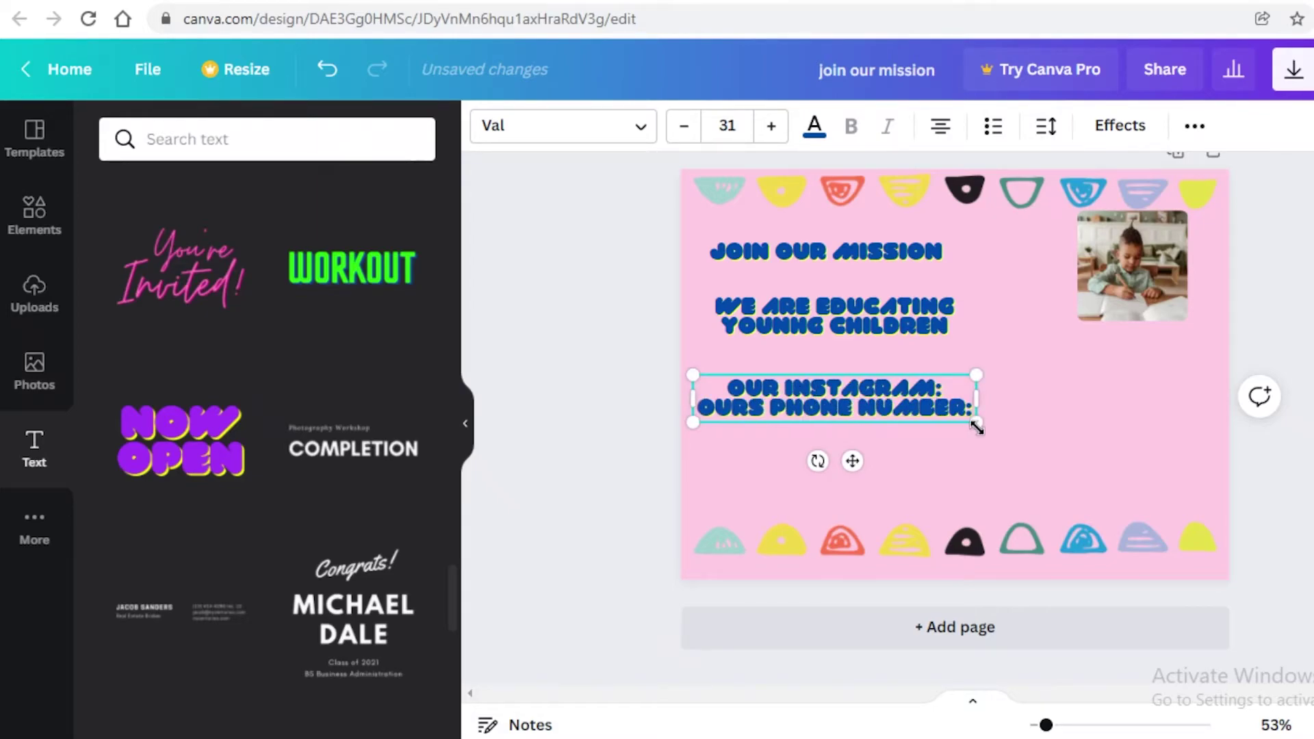
pyautogui.moveTo(977, 422); pyautogui.dragTo(858, 388)
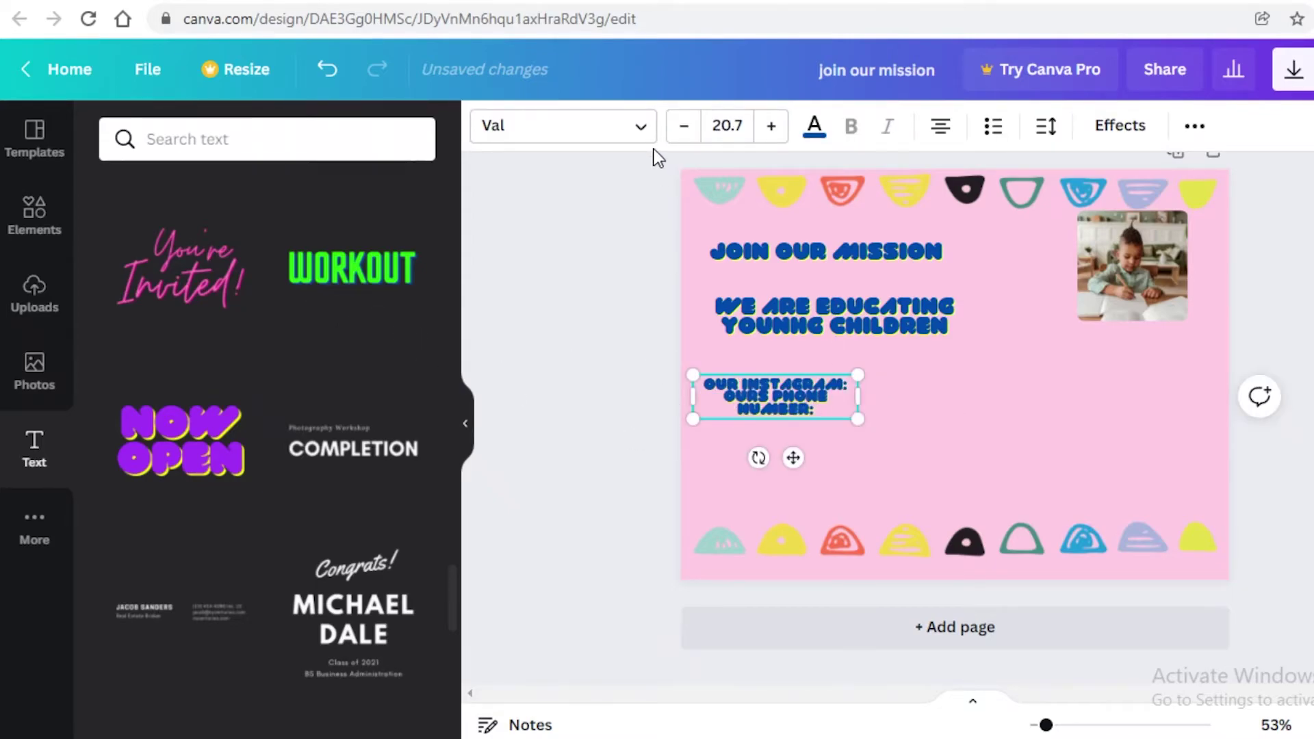
pyautogui.click(634, 138)
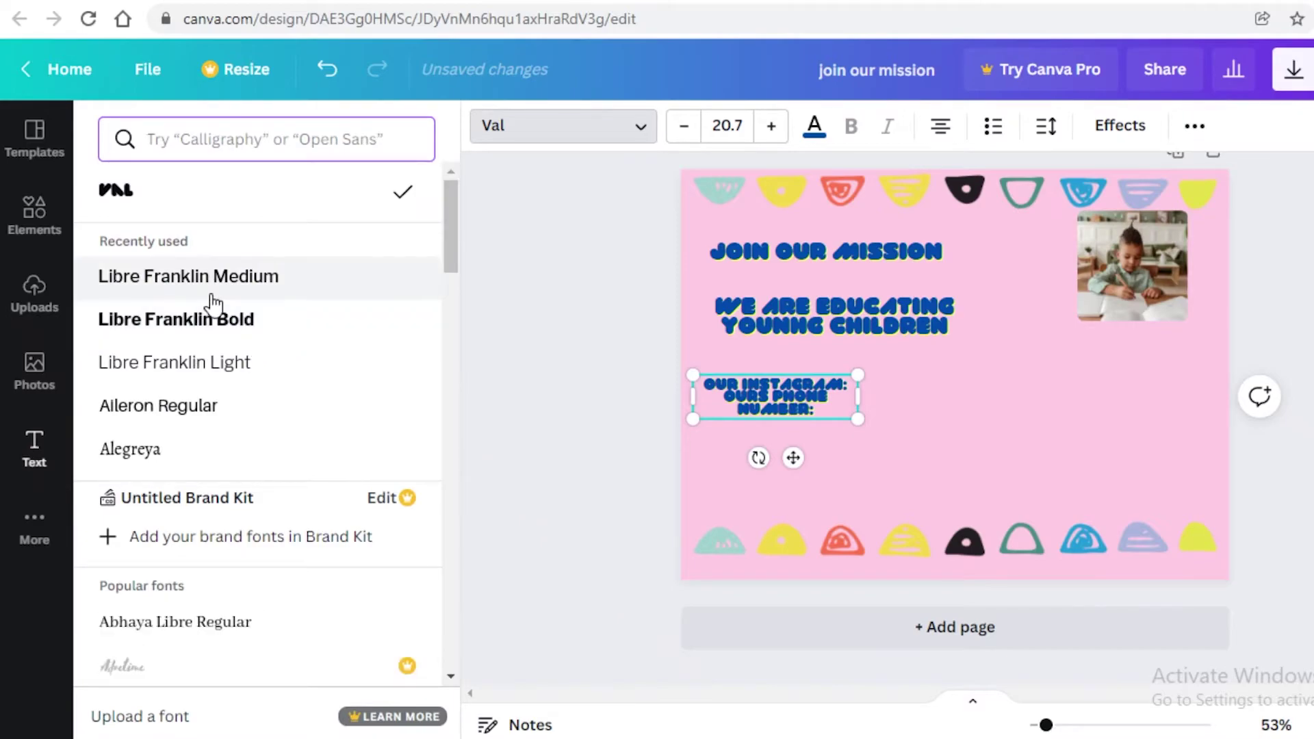
pyautogui.click(234, 291)
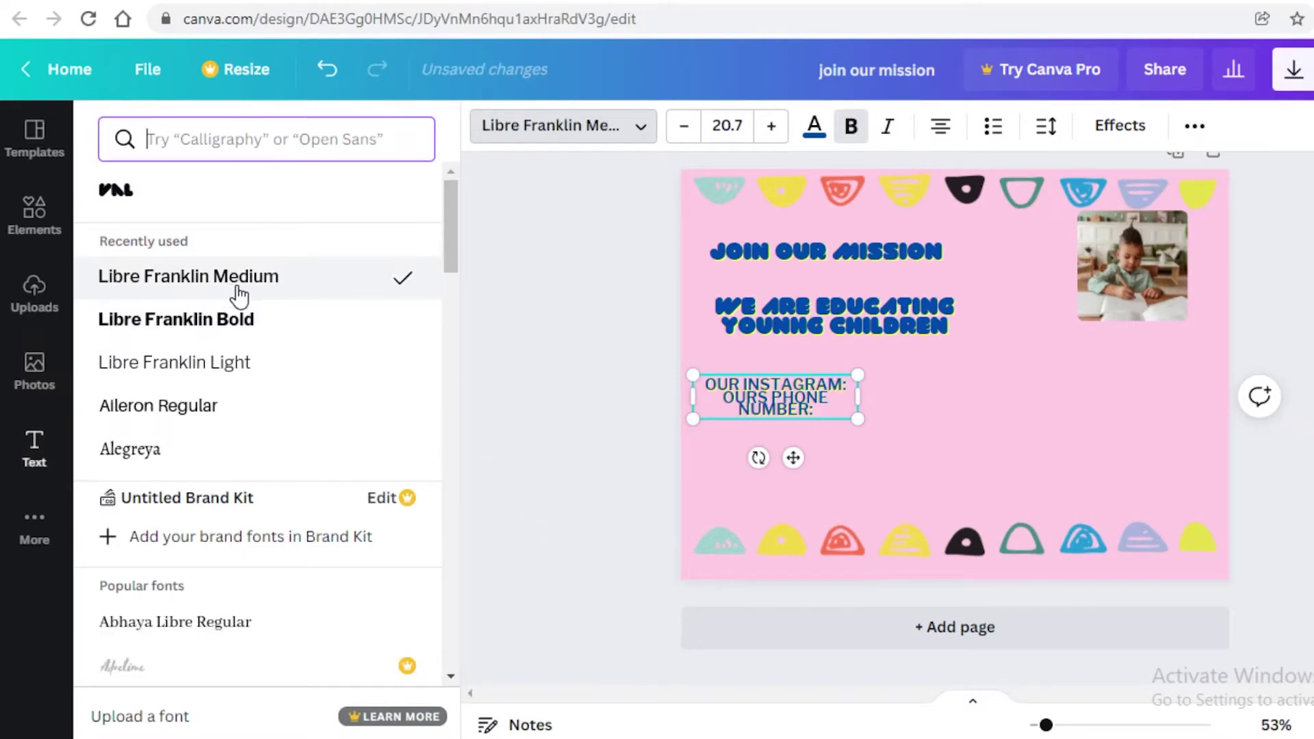
pyautogui.click(762, 408)
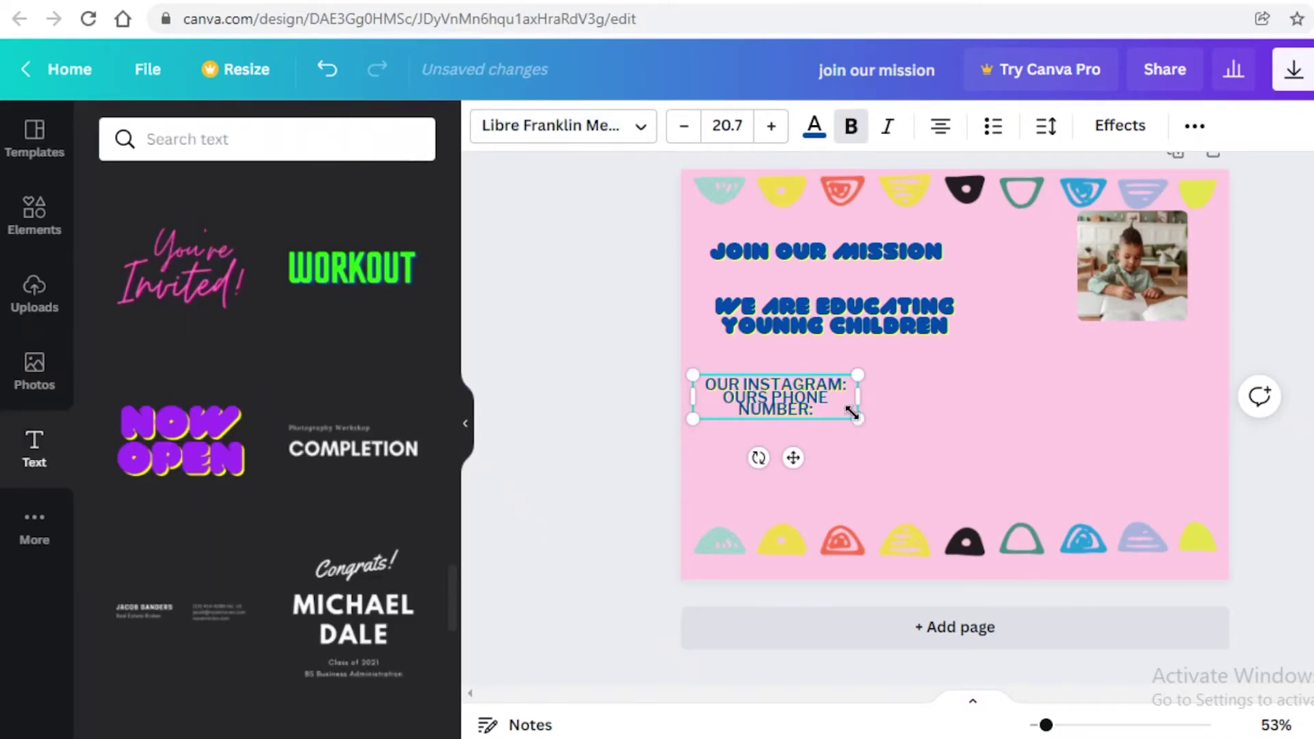
pyautogui.moveTo(861, 408); pyautogui.dragTo(883, 484)
# Enlarge and reposition the photo beside the headings, and nudge WE ARE EDUCATING slightly left.
pyautogui.click(835, 335)
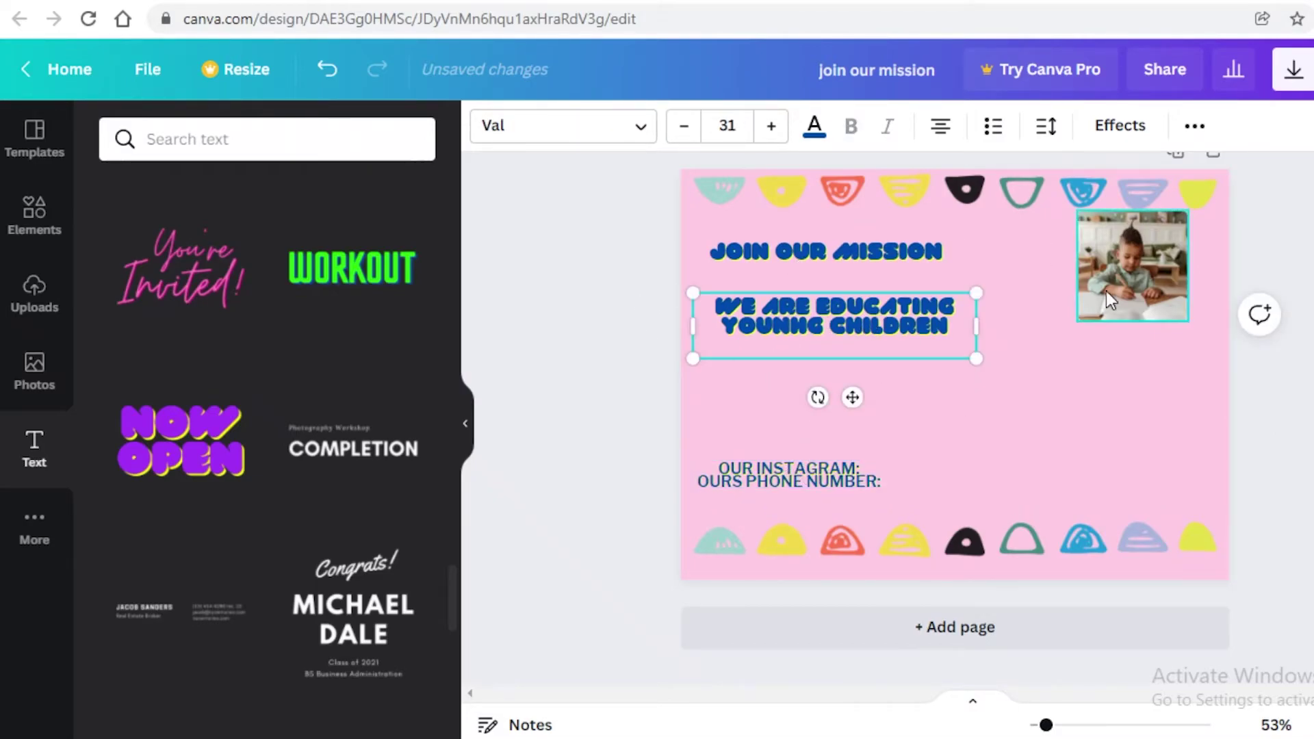
pyautogui.moveTo(1107, 292); pyautogui.dragTo(1076, 313)
pyautogui.moveTo(1141, 341)
pyautogui.mouseDown()
pyautogui.moveTo(1217, 414)
pyautogui.moveTo(1116, 354)
pyautogui.moveTo(1116, 341)
pyautogui.mouseUp()
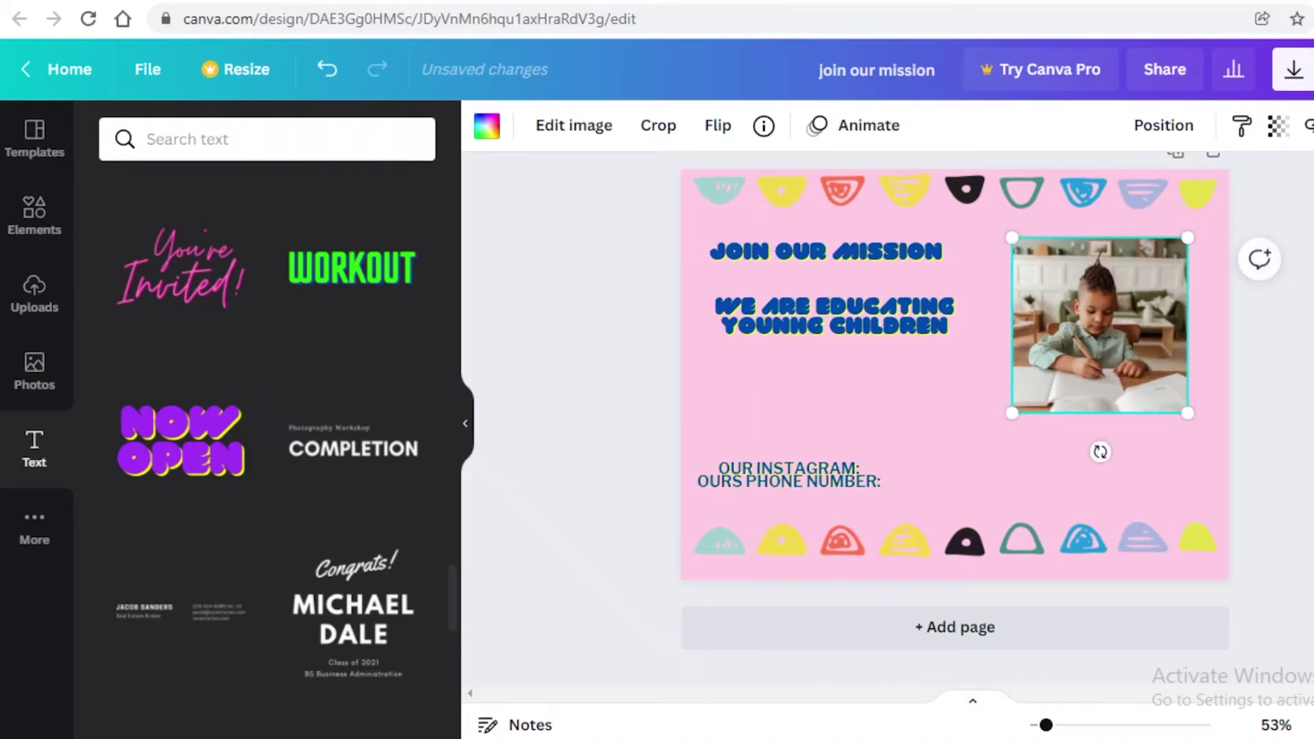
pyautogui.click(1260, 267)
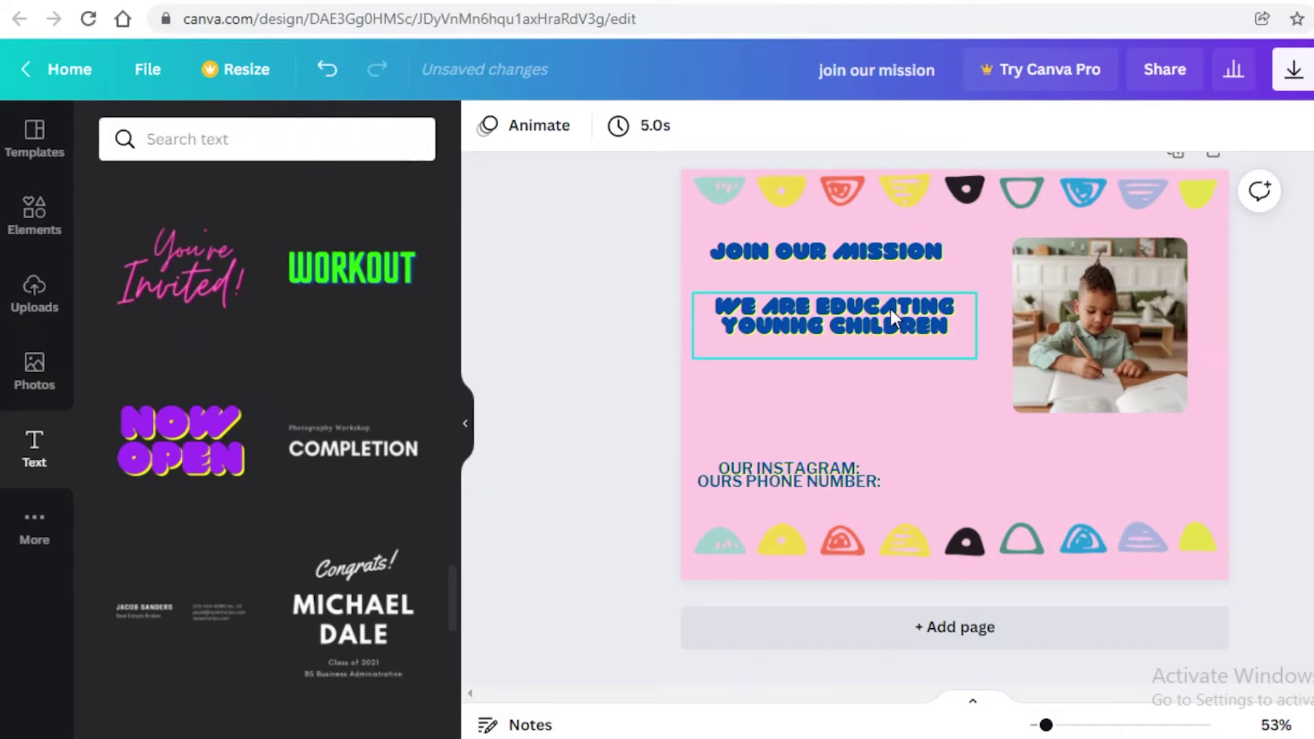
pyautogui.moveTo(890, 310); pyautogui.dragTo(879, 309)
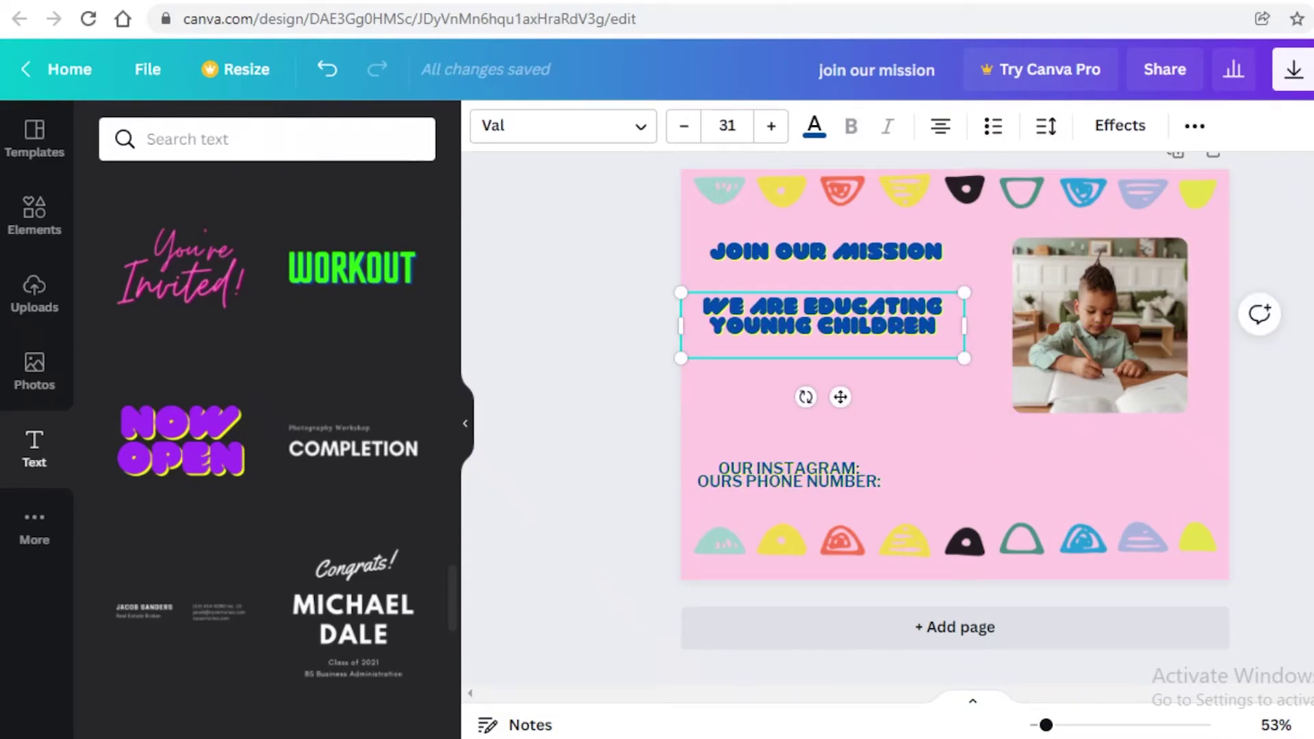
# Check the available download file types in the Download panel.
pyautogui.click(945, 382)
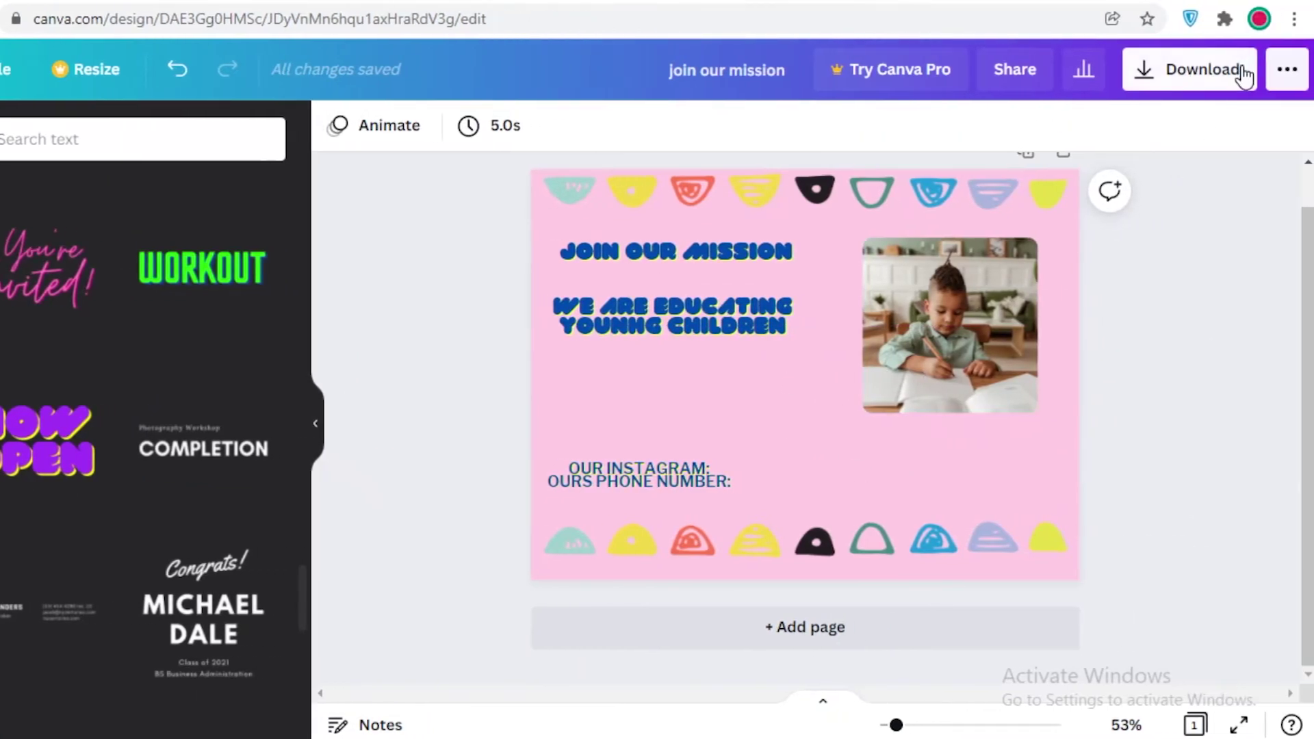
pyautogui.click(1293, 69)
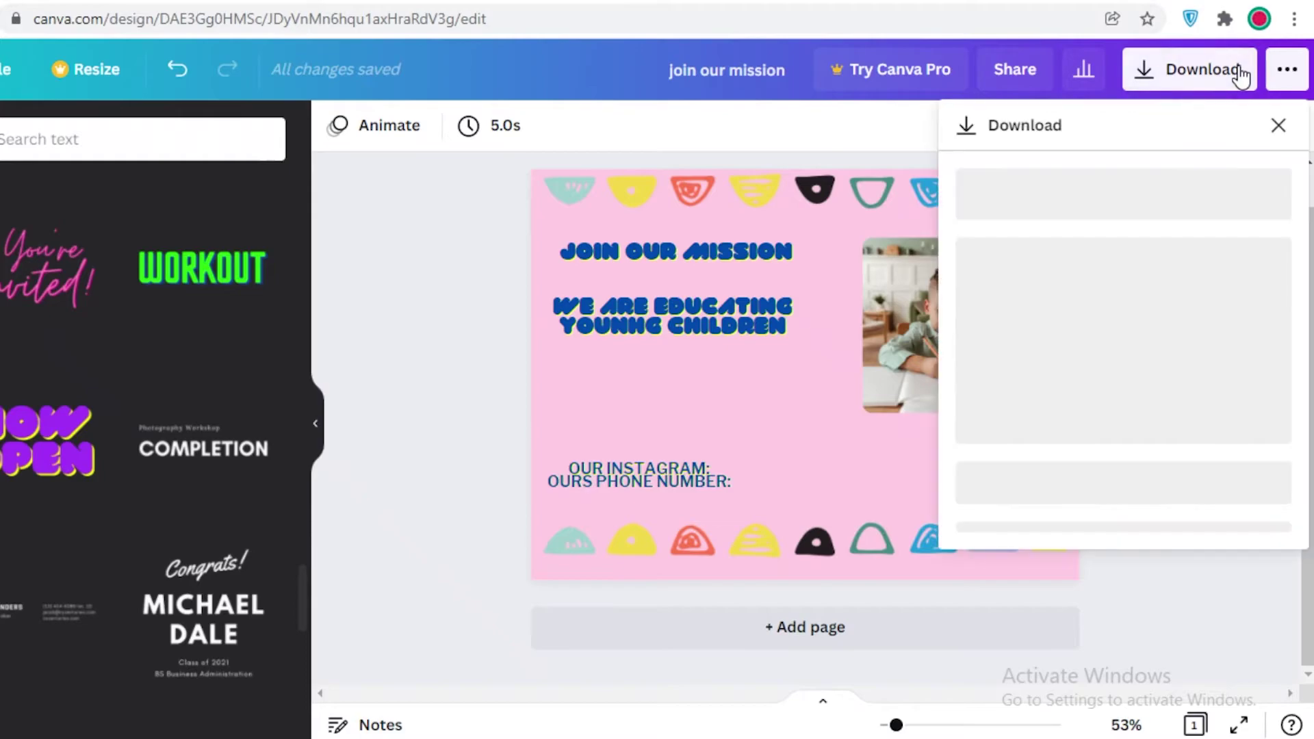
pyautogui.click(1109, 226)
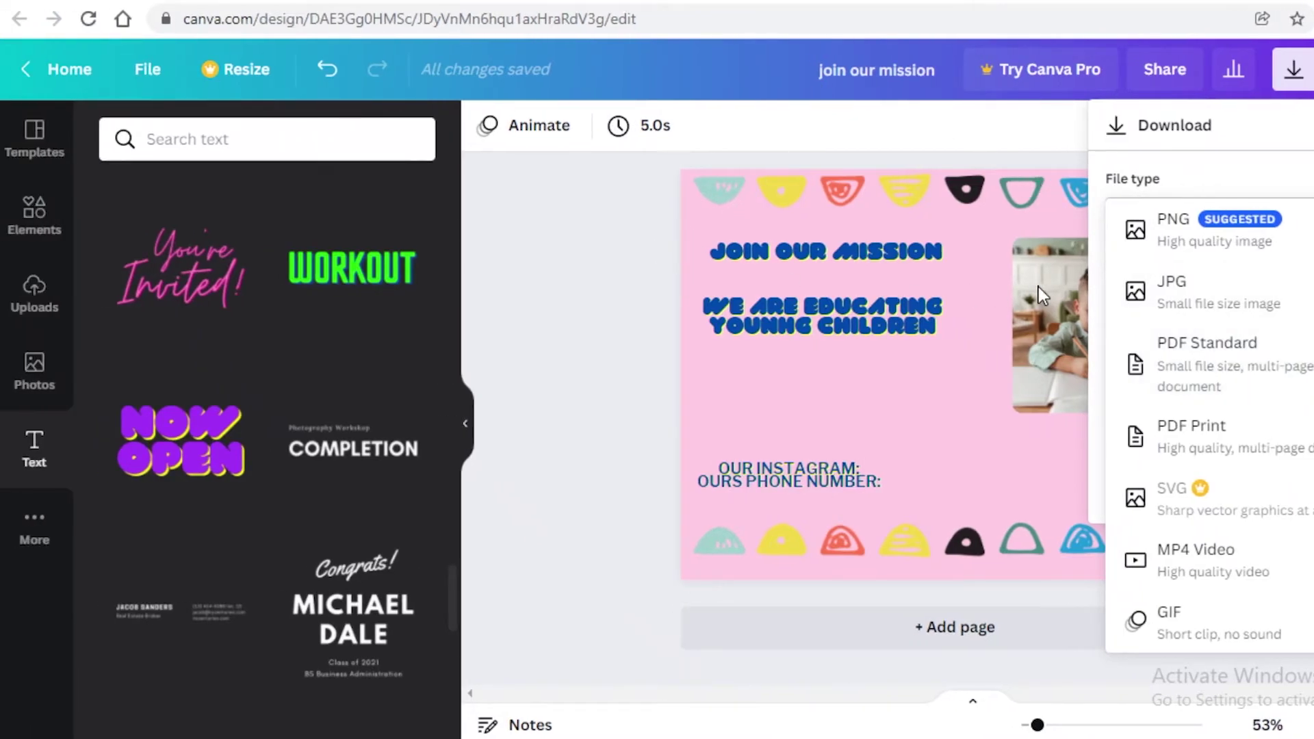
pyautogui.click(30, 213)
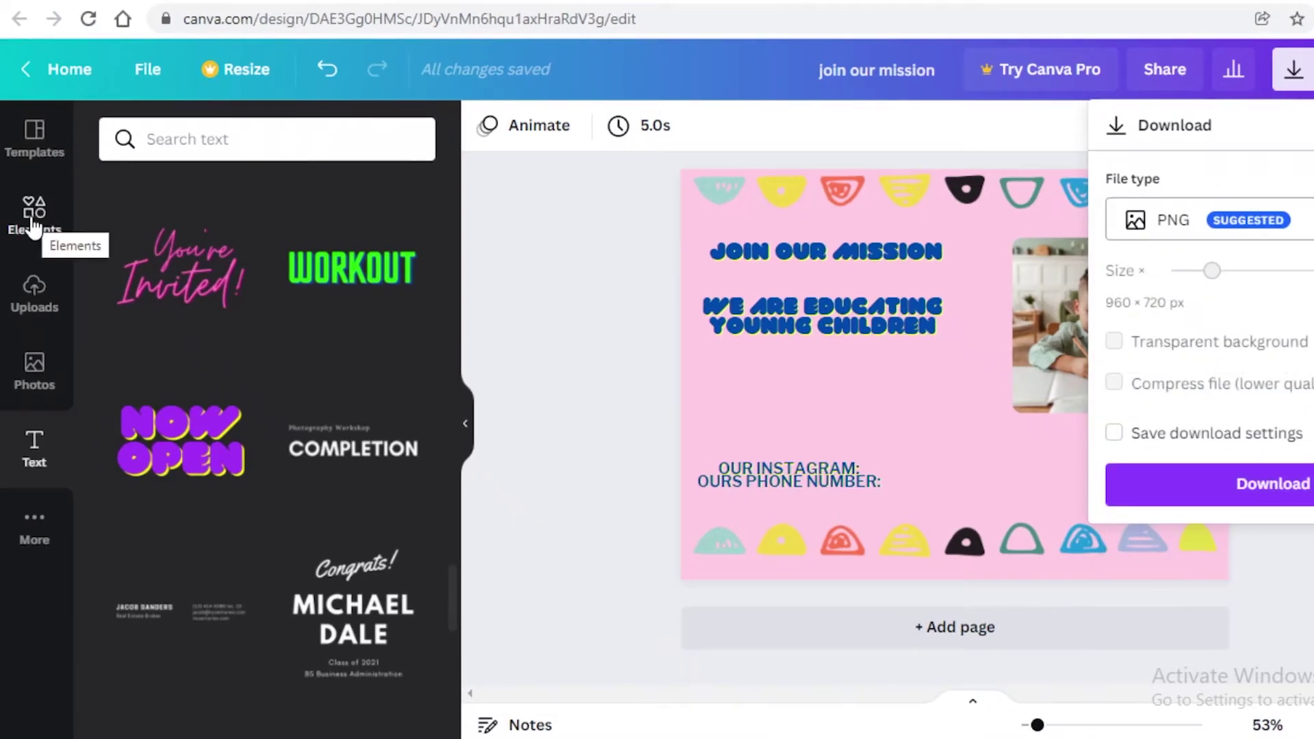
# Return the Elements panel to the borders graphics results and rename the design 'landing page design'.
pyautogui.click(31, 220)
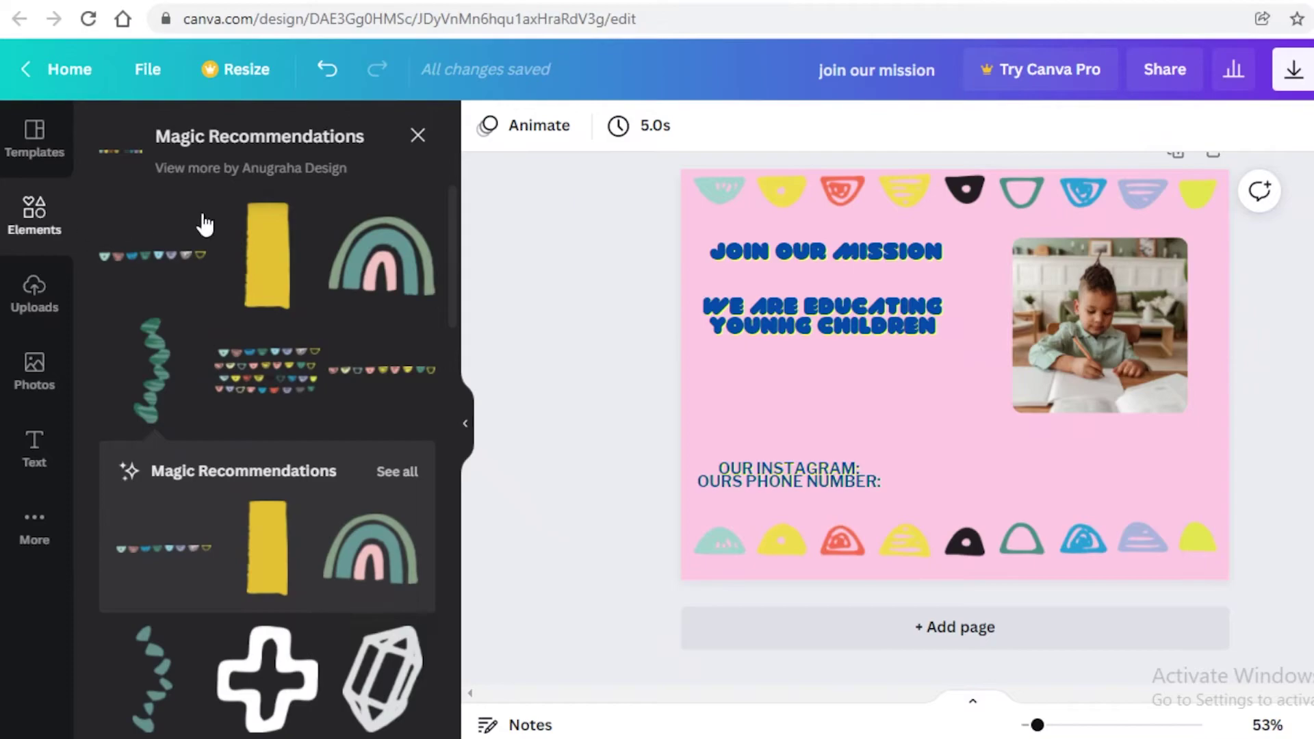
pyautogui.click(419, 137)
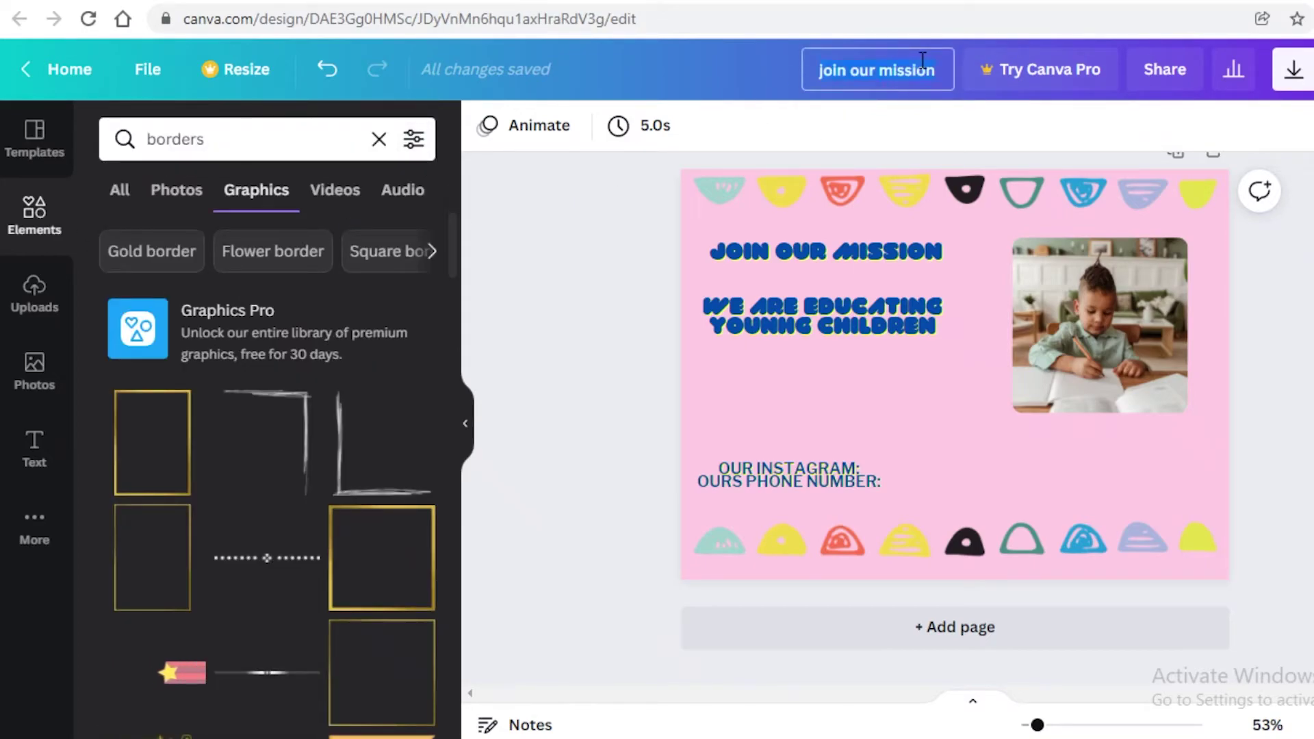
pyautogui.press('BackSpace')
pyautogui.write('lan')
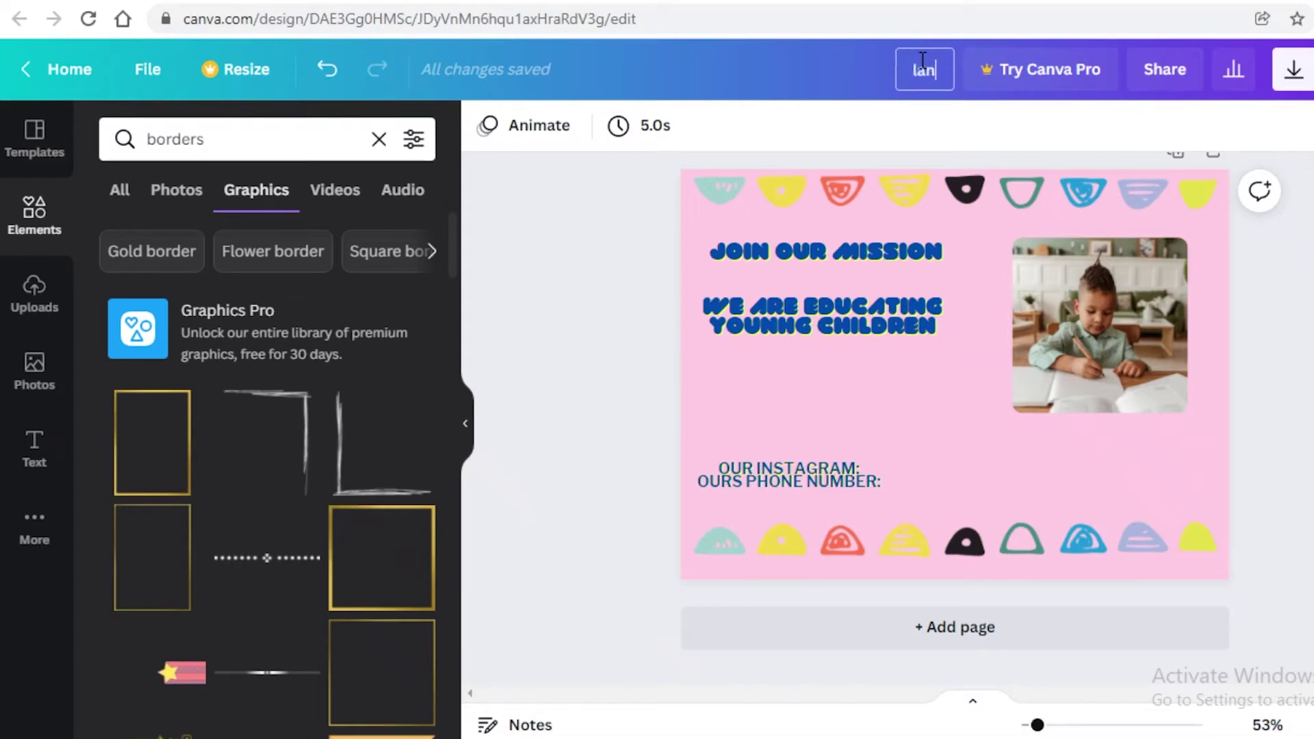
pyautogui.write('ding page design')
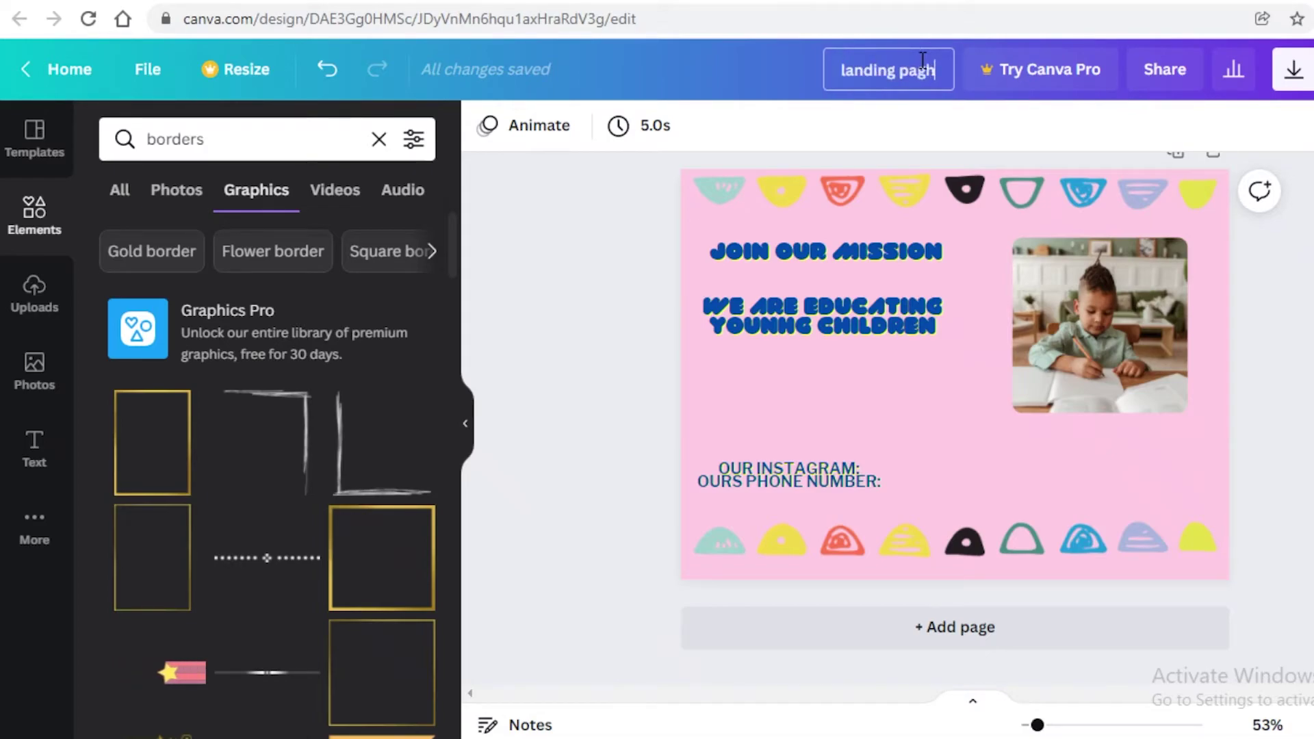
# Confirm the new design title and scroll the canvas to review the placeholder frame beside the headings.
pyautogui.click(772, 336)
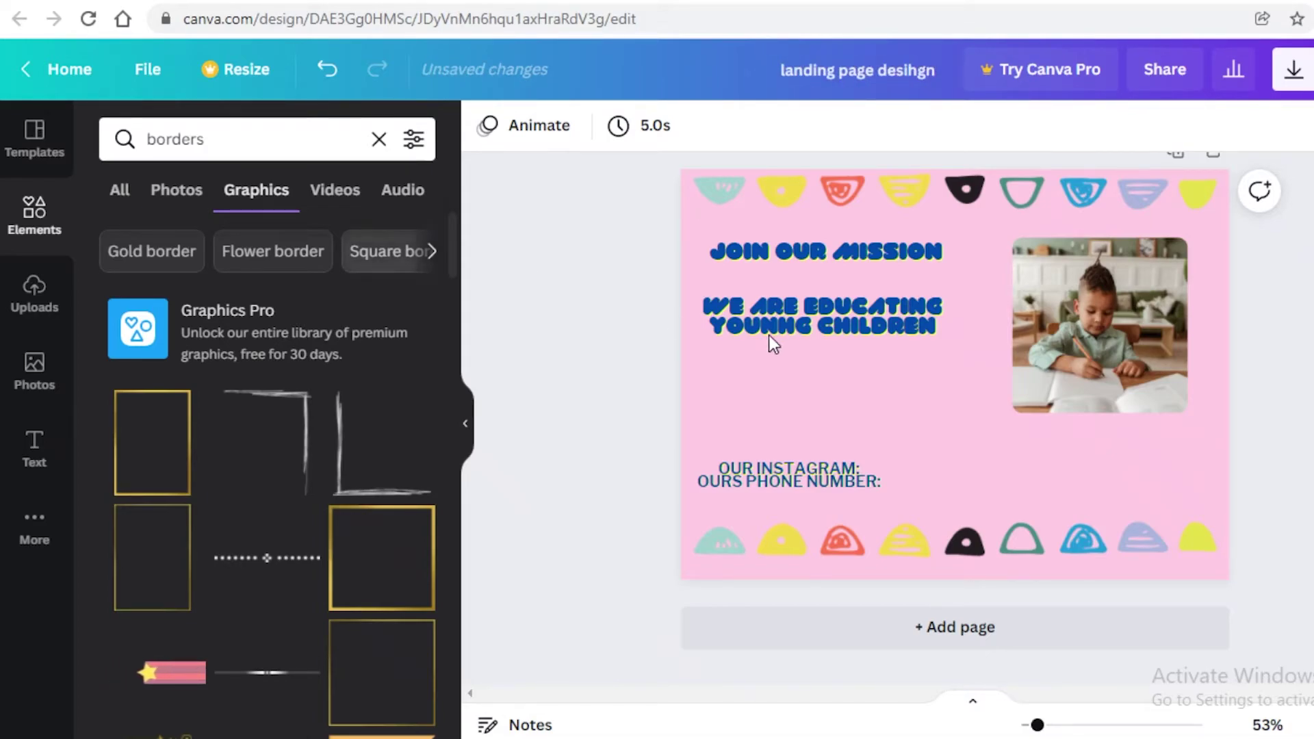
pyautogui.scroll(-5, 260, 424)
pyautogui.scroll(-5, 366, 376)
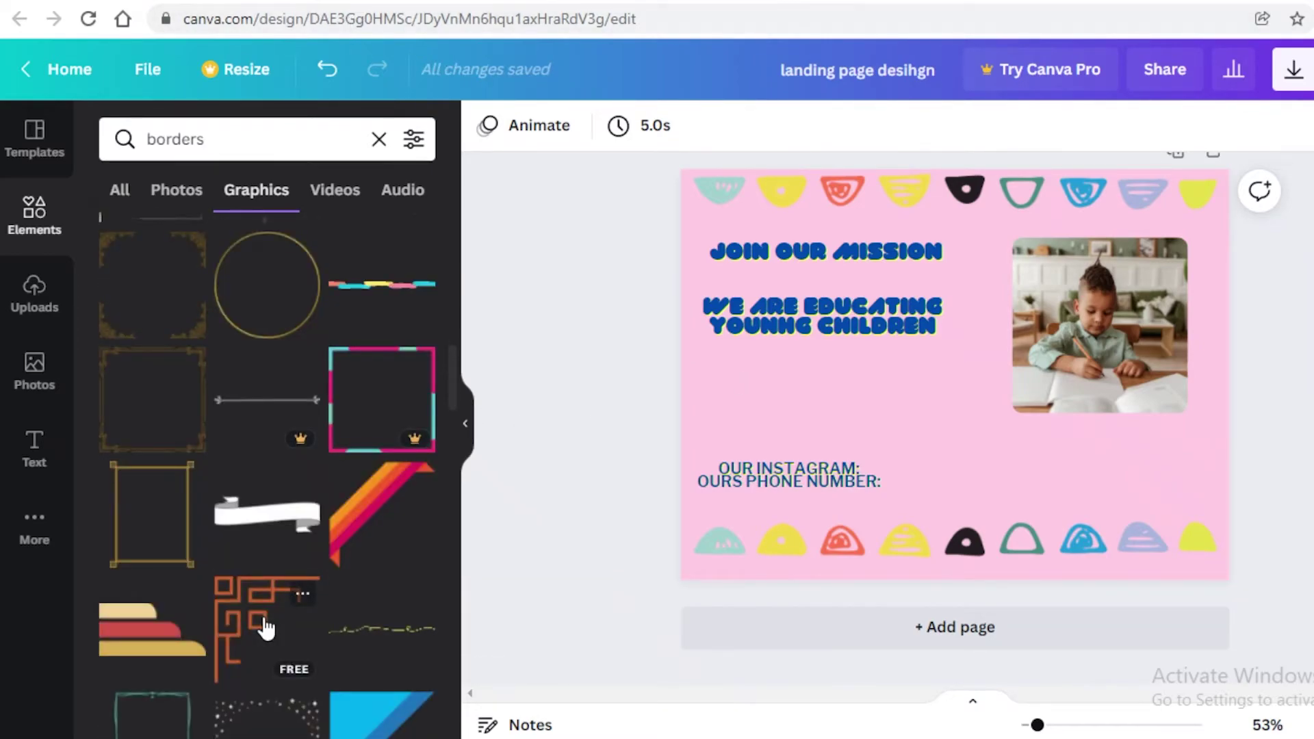
pyautogui.scroll(2, 265, 628)
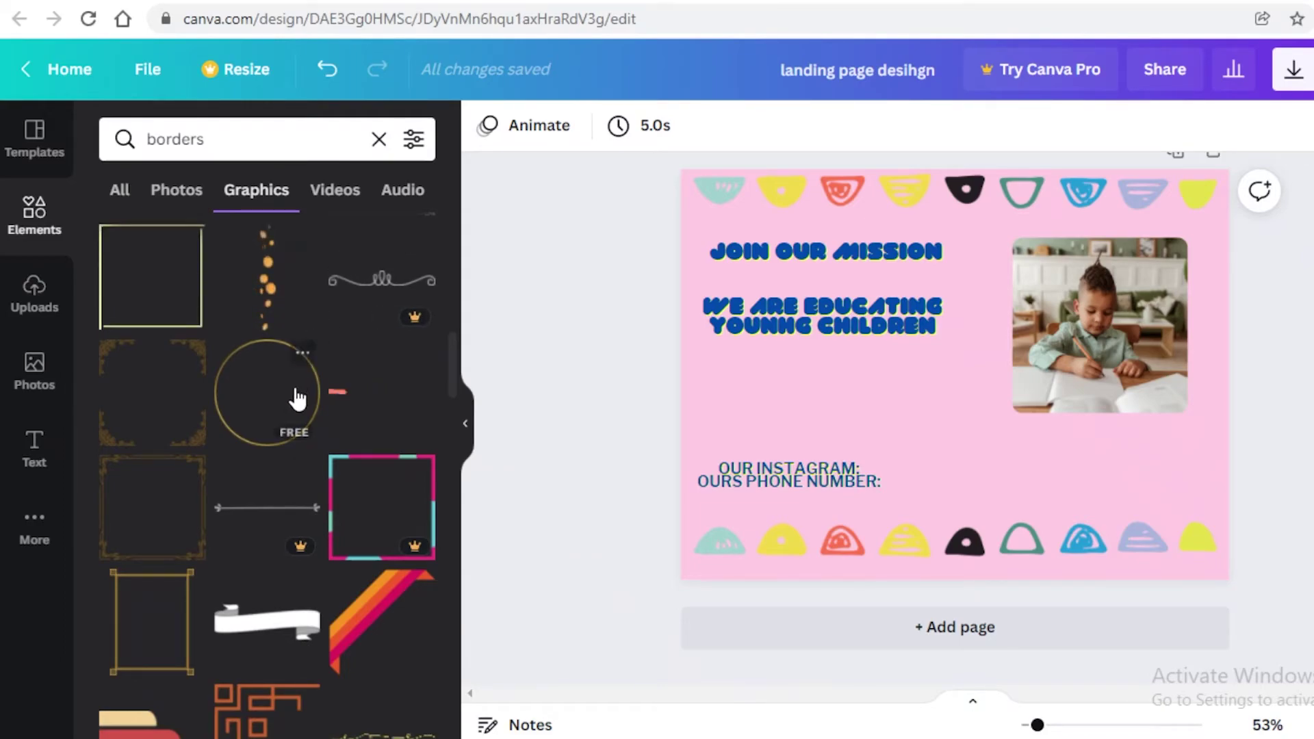
pyautogui.scroll(-3, 293, 394)
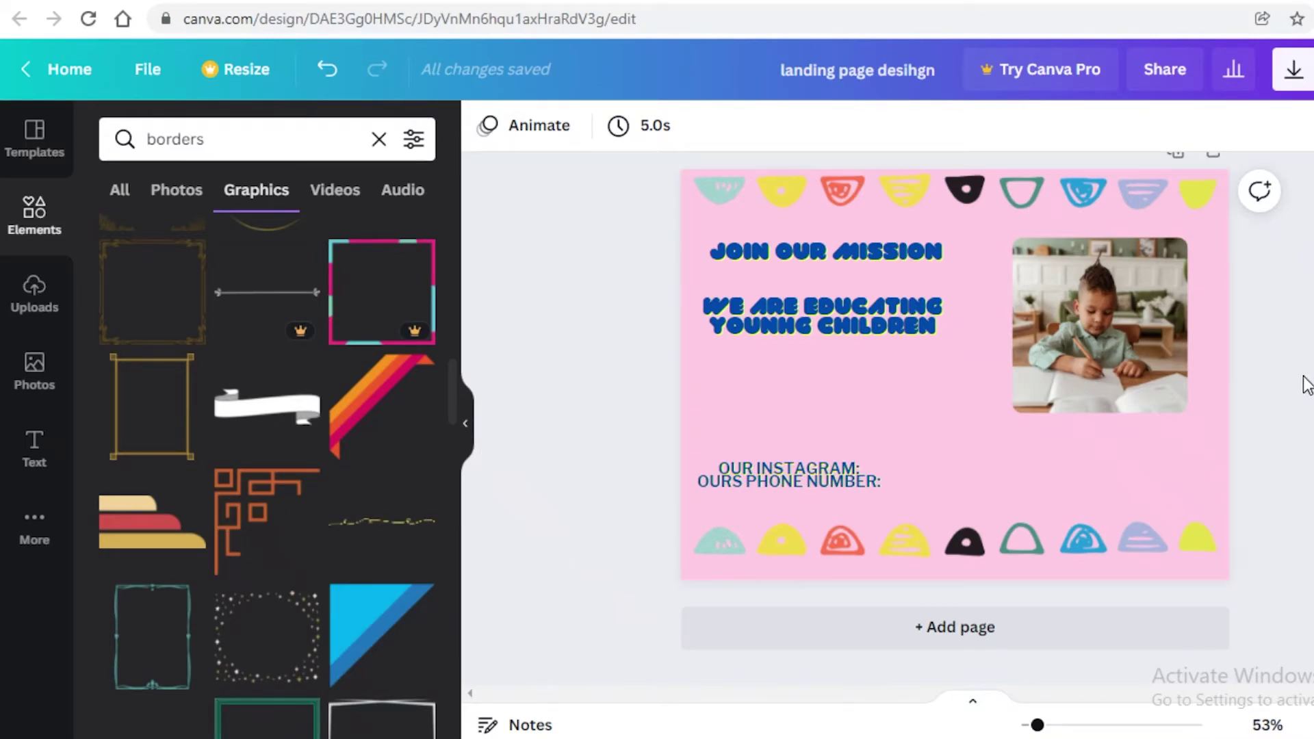
pyautogui.scroll(1, 981, 418)
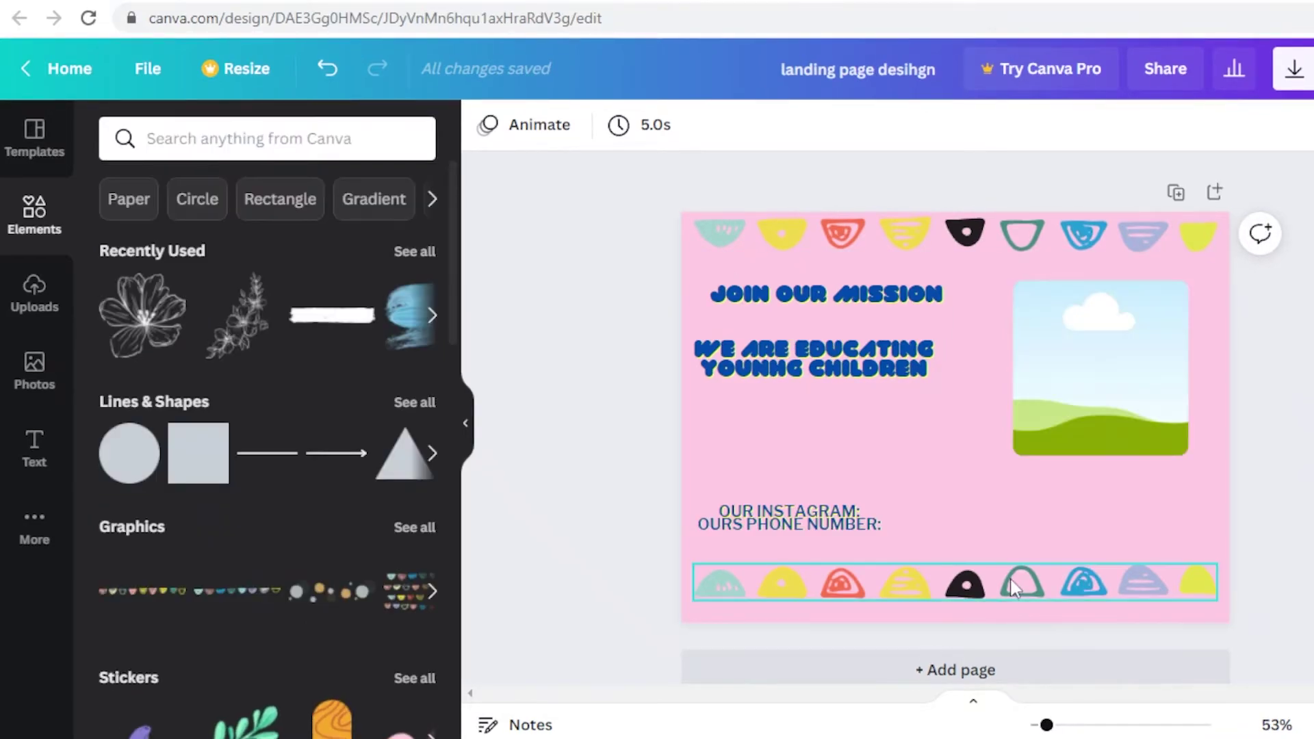
pyautogui.scroll(-1, 1182, 388)
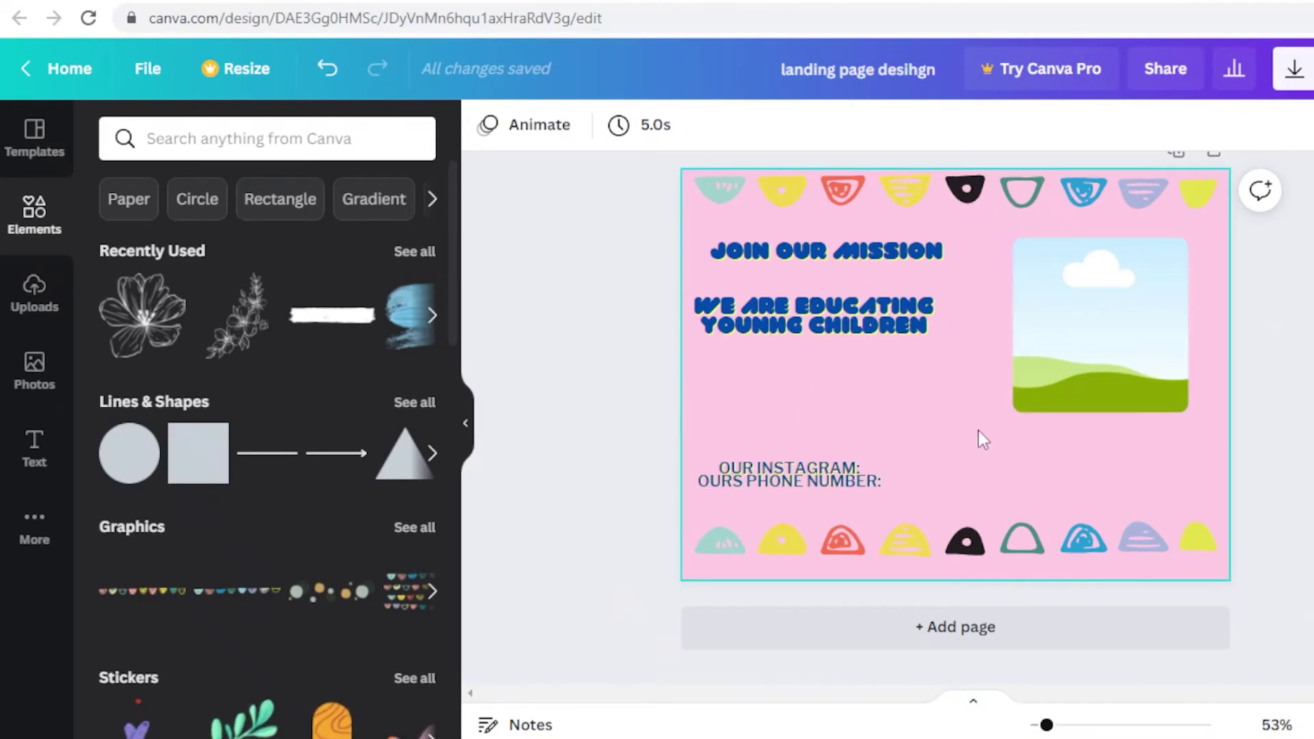
# Drop the Photos stock image of two men touching foreheads into the frame beside the headings.
pyautogui.click(1119, 338)
pyautogui.click(24, 360)
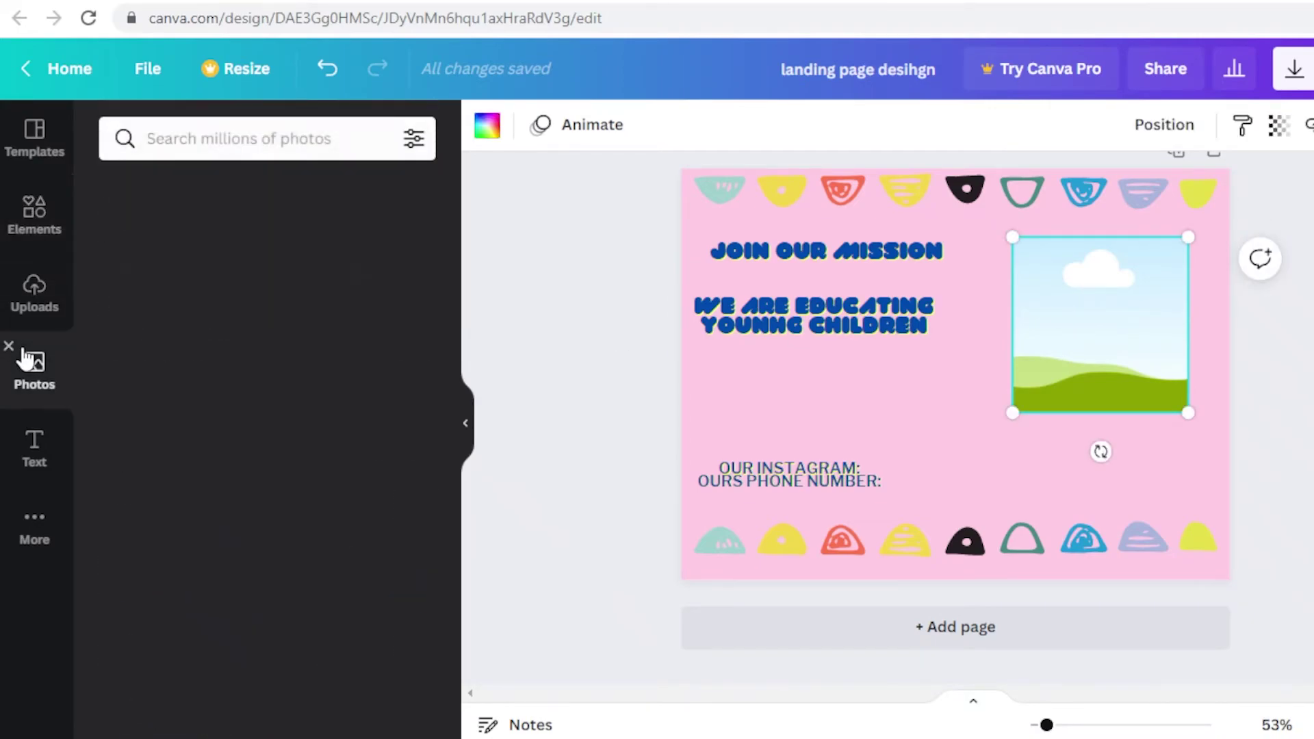
pyautogui.scroll(-6, 302, 614)
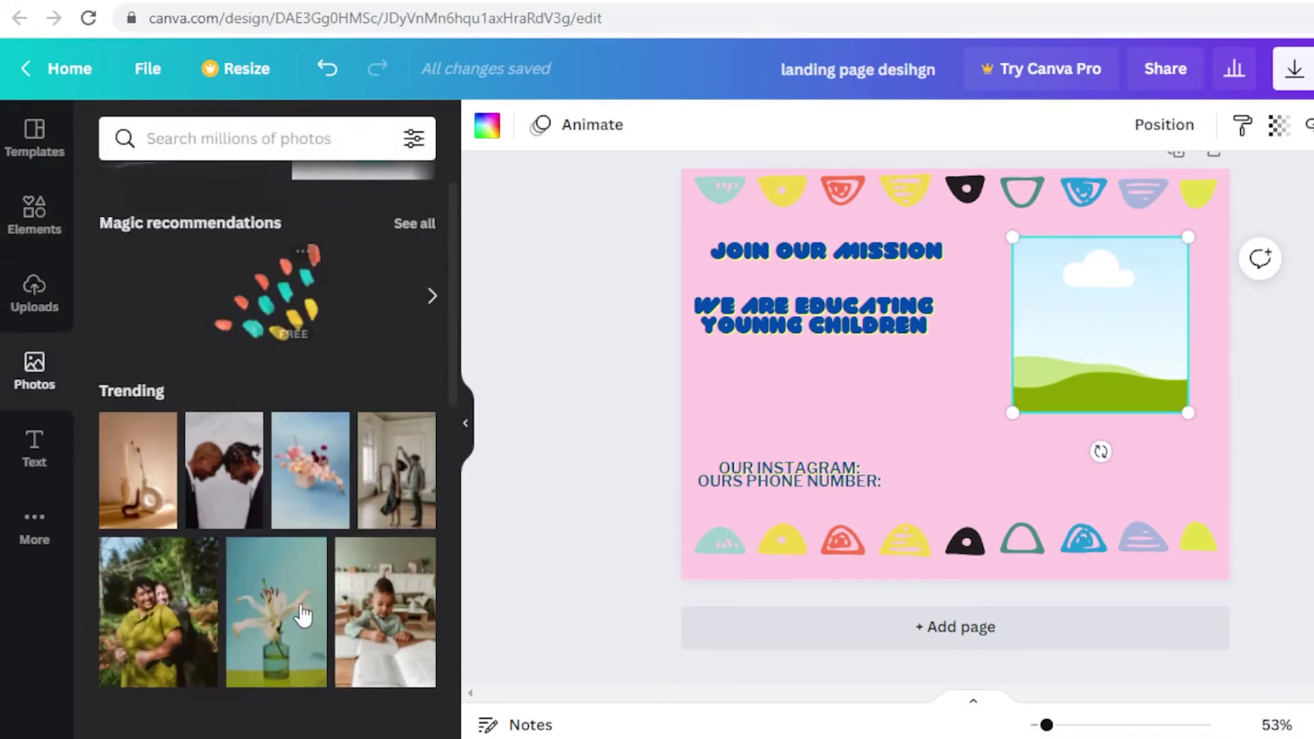
pyautogui.moveTo(214, 371); pyautogui.dragTo(1099, 328)
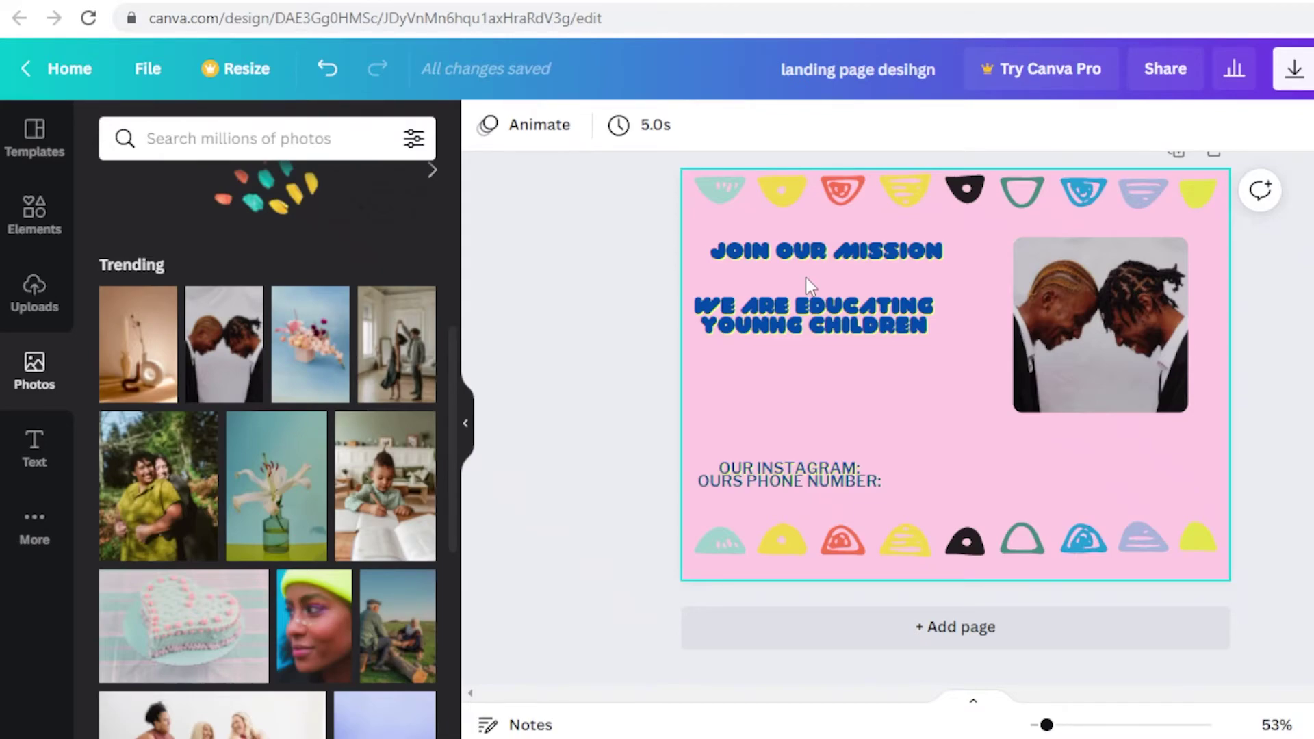
pyautogui.scroll(1, 1196, 251)
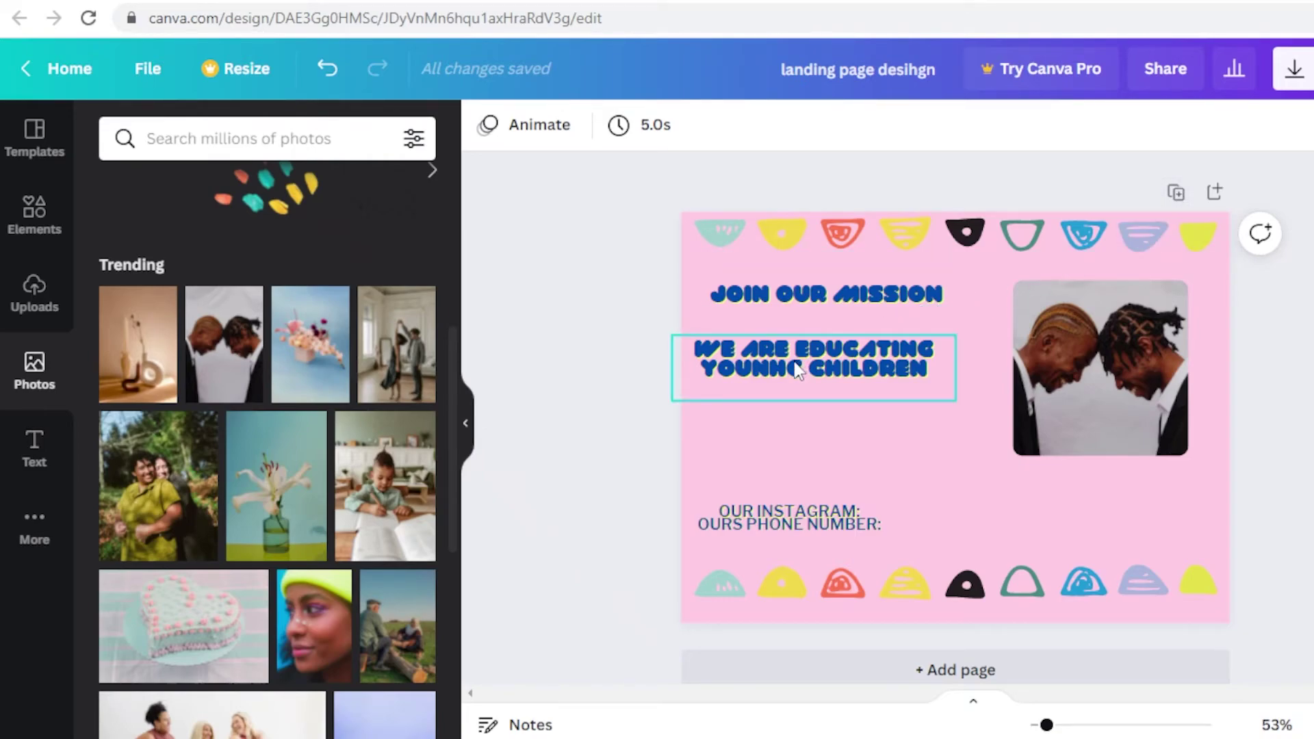
# Duplicate the page and delete the WE ARE EDUCATING heading, contact lines and photo from page 2.
pyautogui.click(1177, 193)
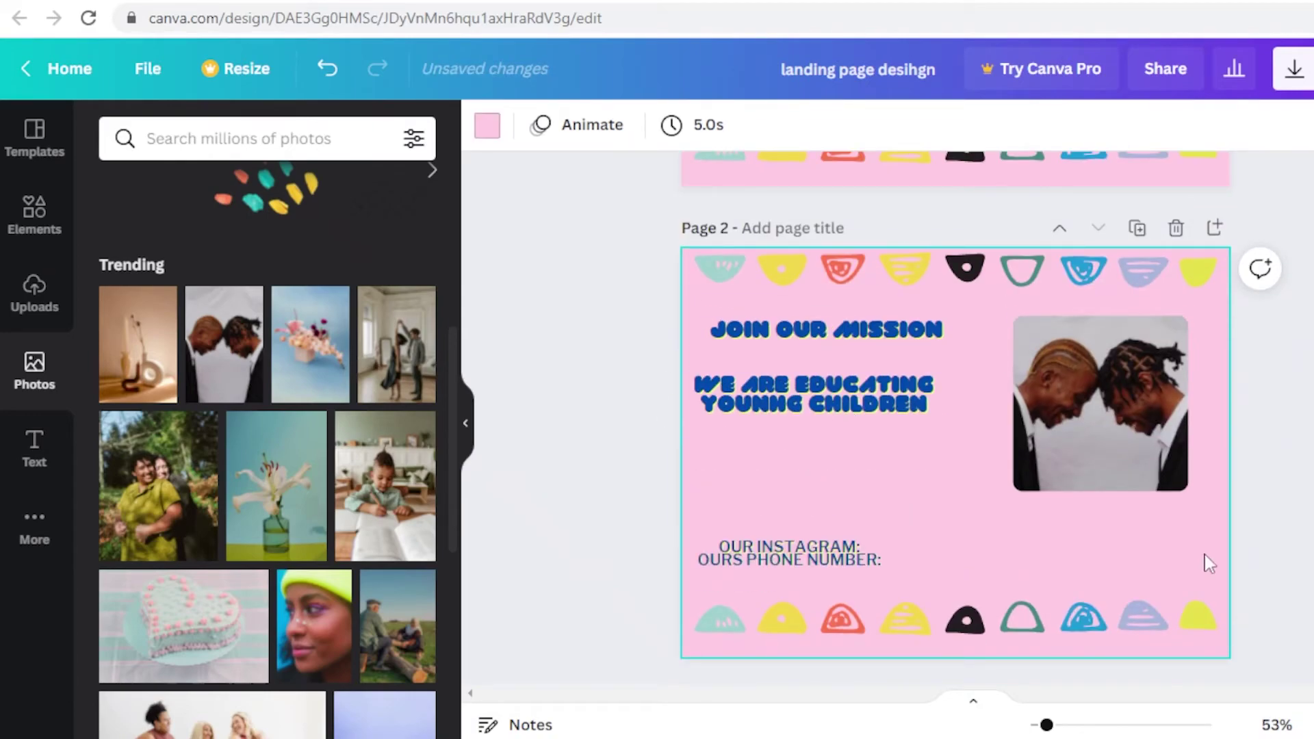
pyautogui.scroll(-1, 1164, 439)
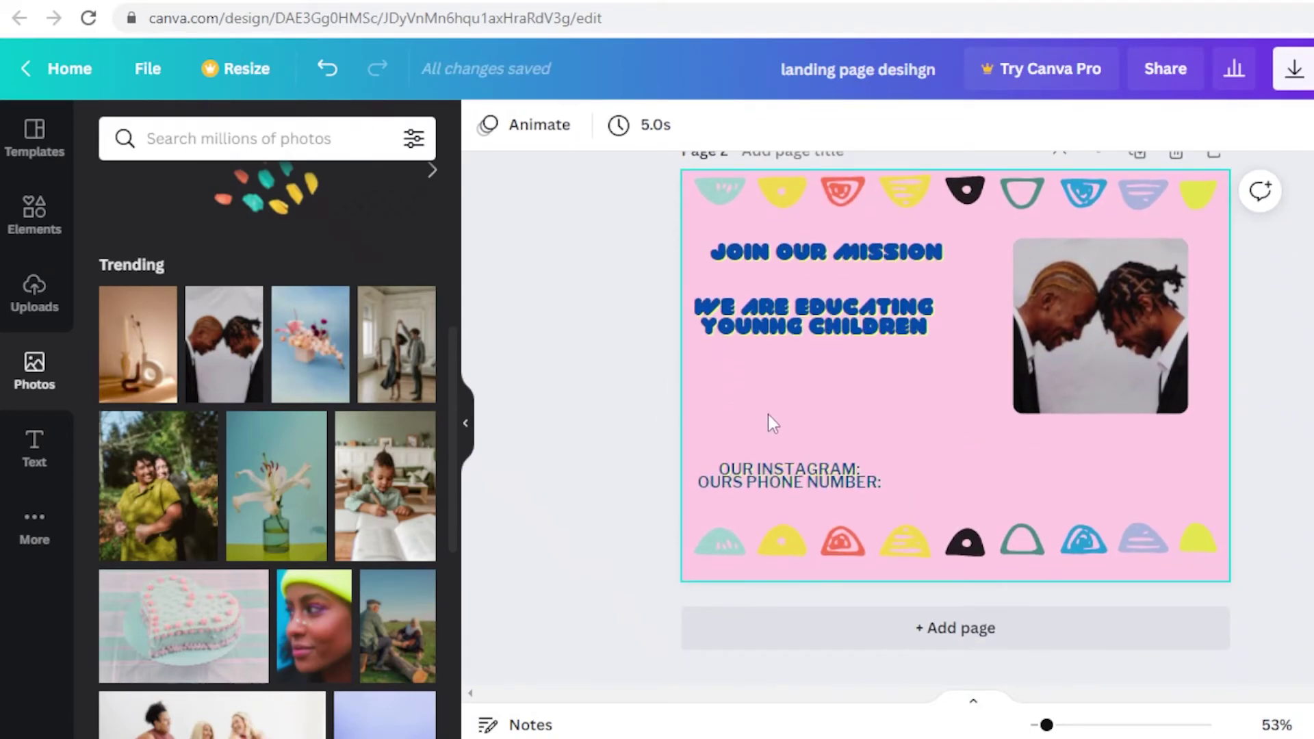
pyautogui.click(831, 310)
pyautogui.press('Delete')
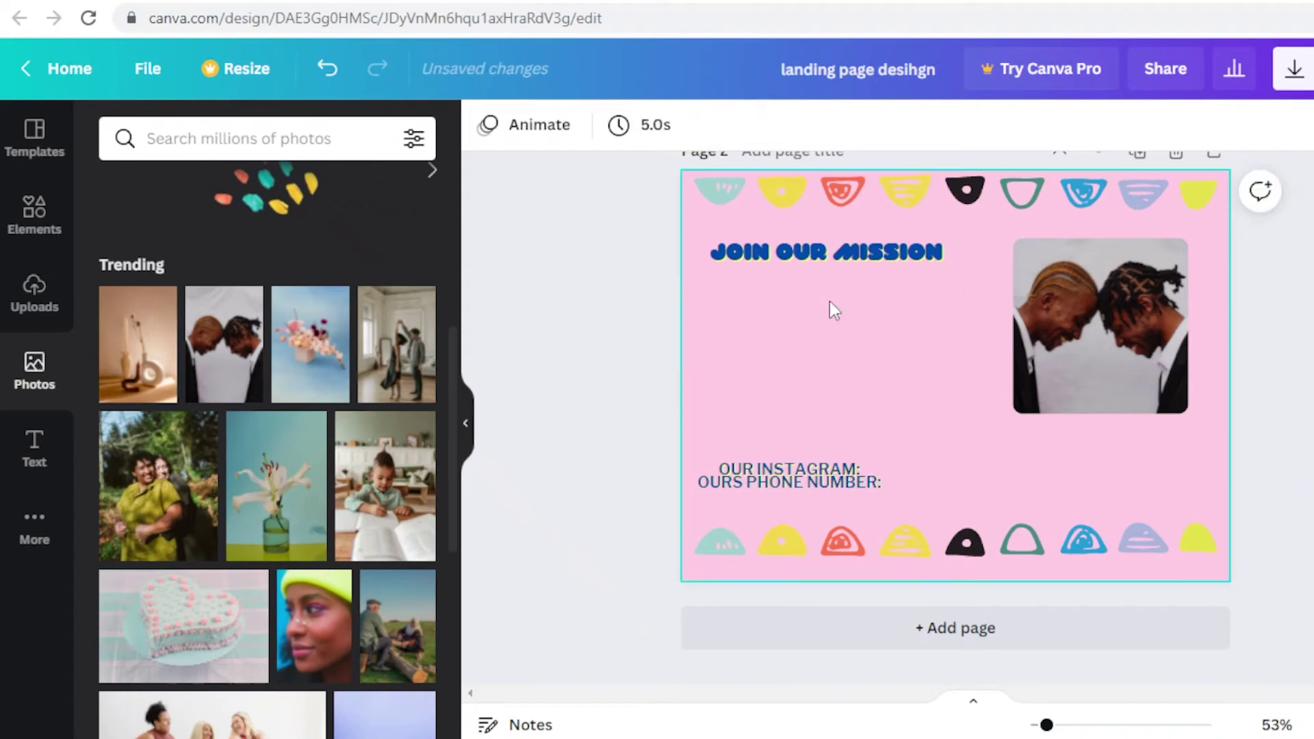
pyautogui.click(852, 481)
pyautogui.press('Delete')
pyautogui.click(1164, 308)
pyautogui.press('Delete')
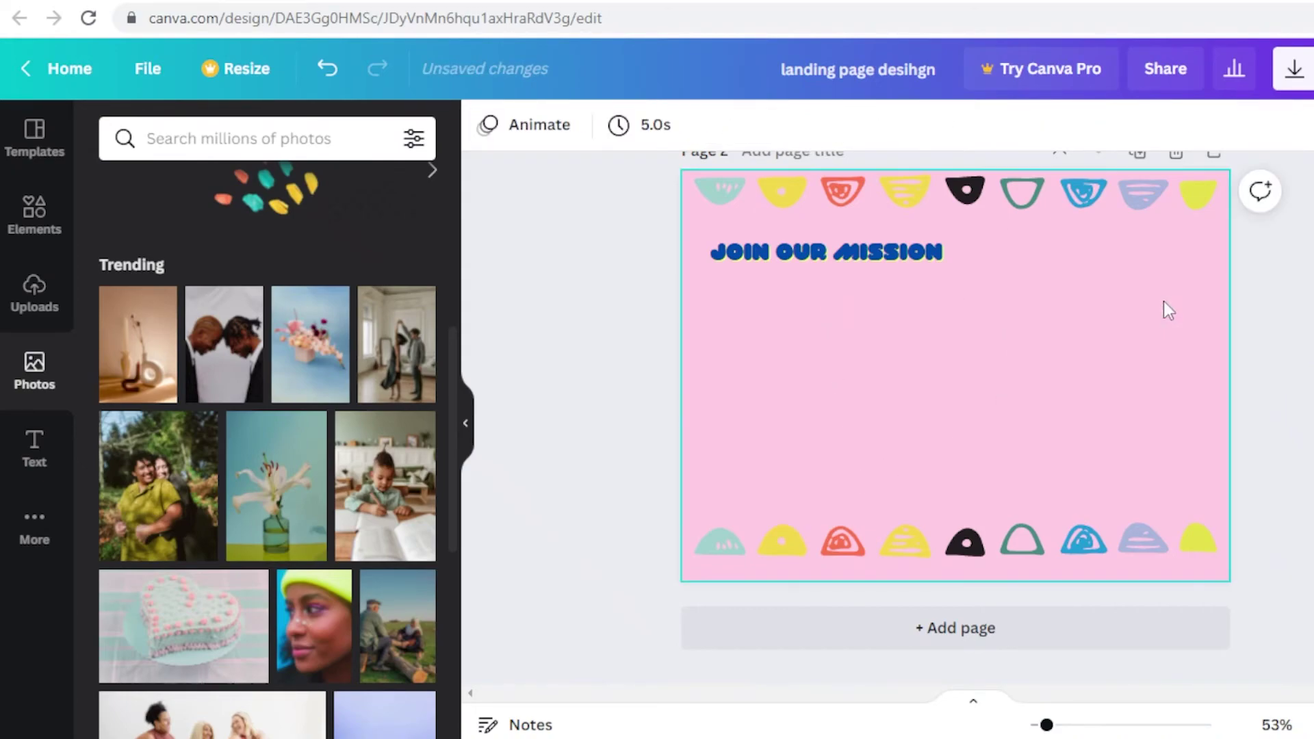
# Retype the JOIN OUR MISSION heading as OUR DONATIONS and centre it horizontally near the top.
pyautogui.click(902, 259)
pyautogui.moveTo(962, 245); pyautogui.dragTo(1159, 249)
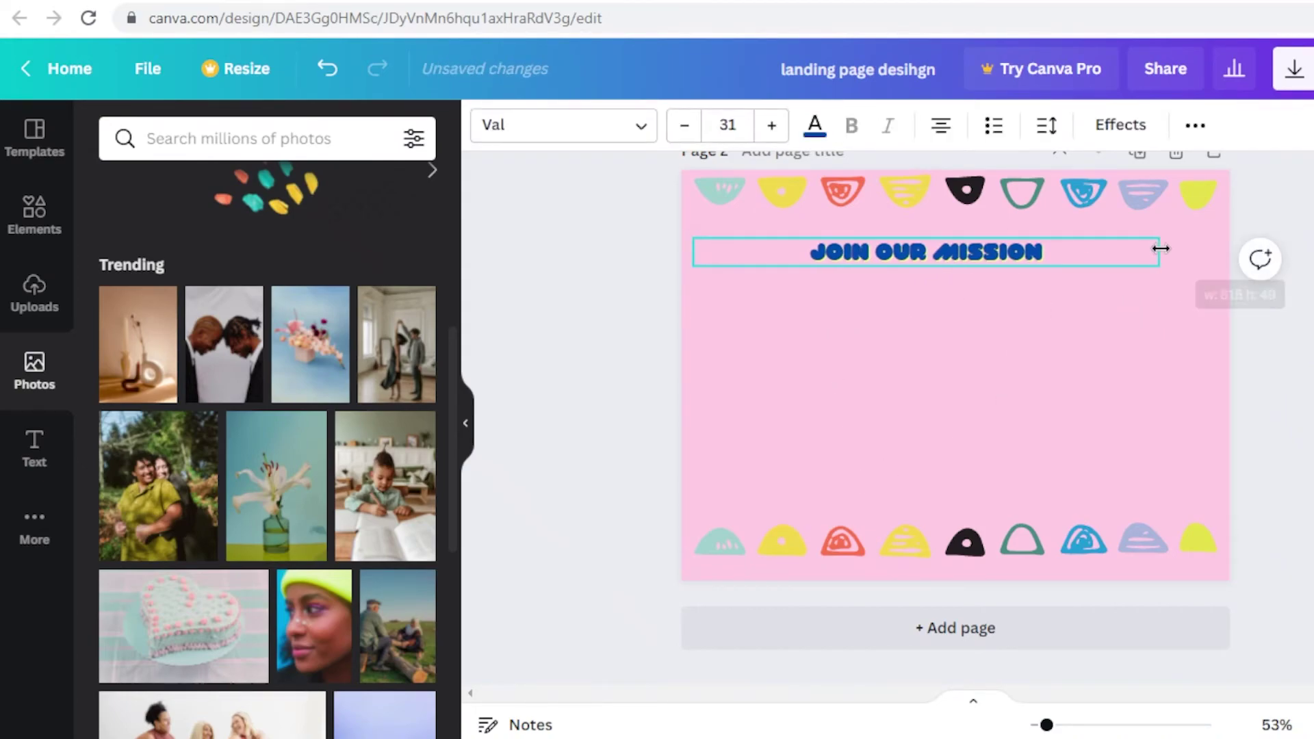
pyautogui.doubleClick(990, 248)
pyautogui.write('A')
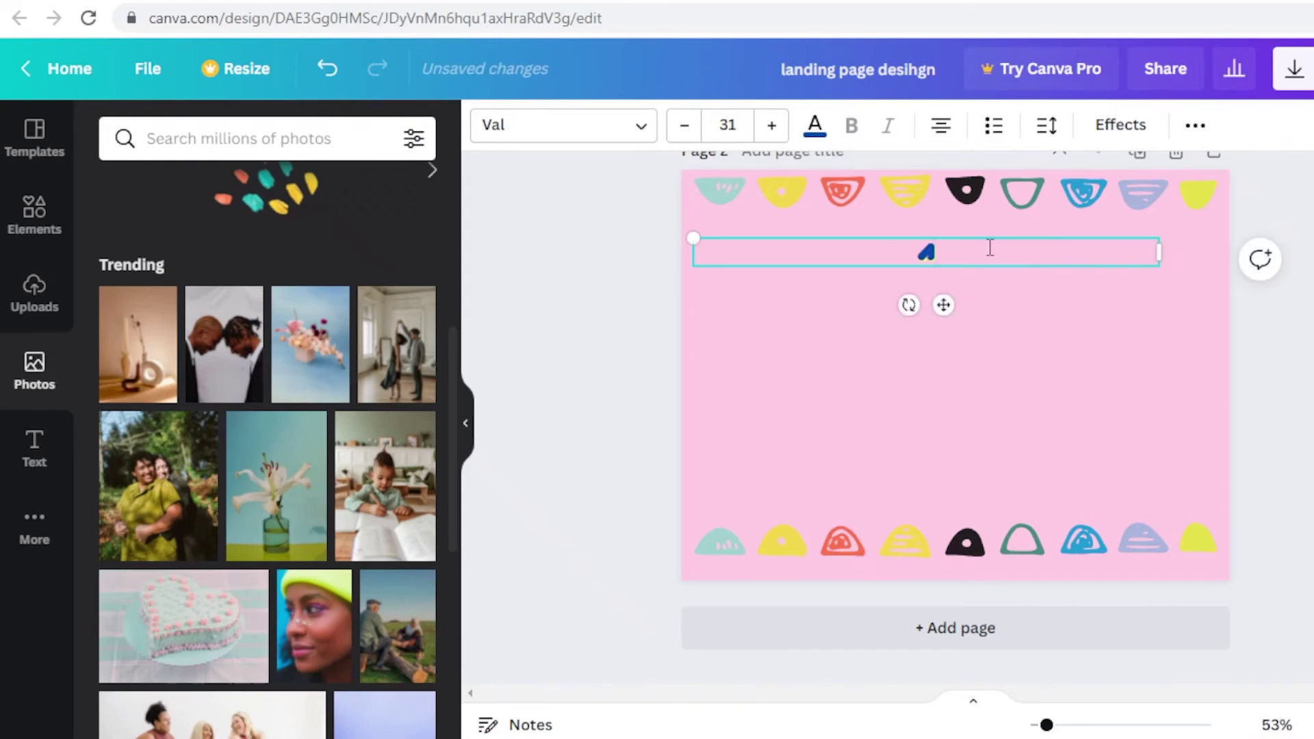
pyautogui.write('UR DO')
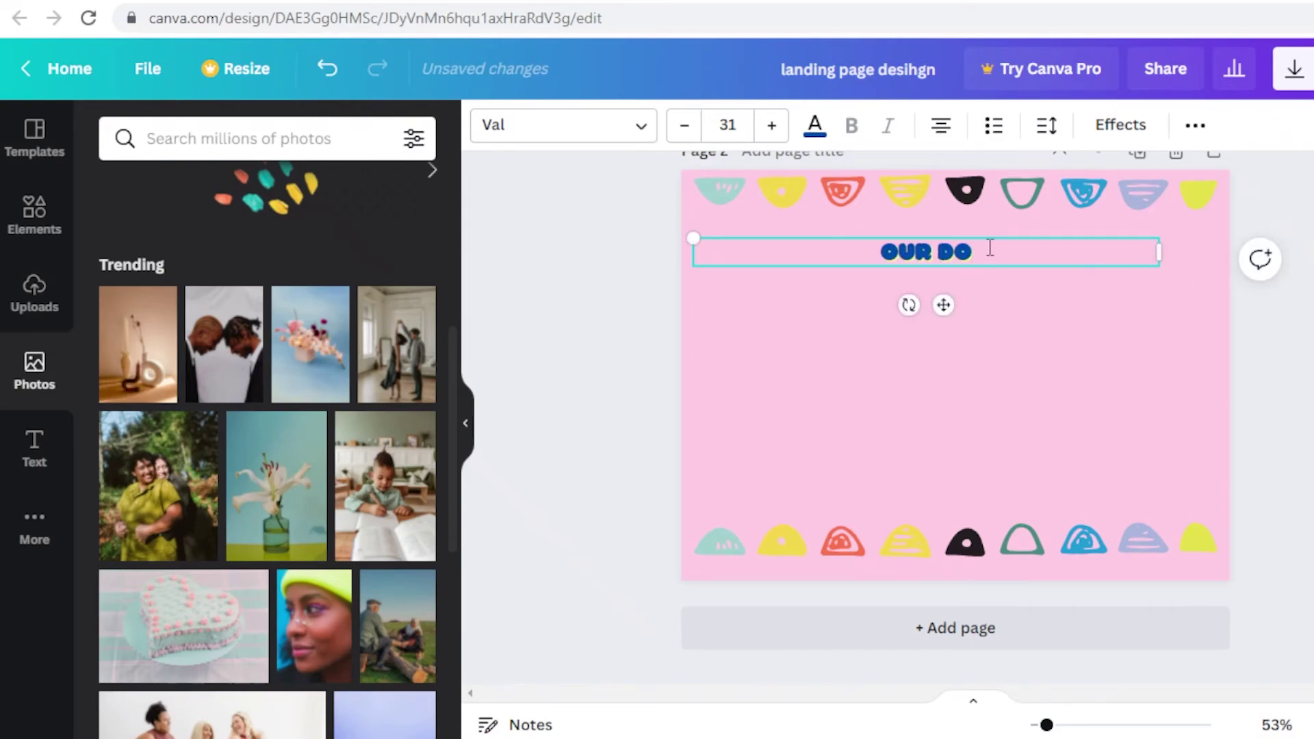
pyautogui.write('NATIONS')
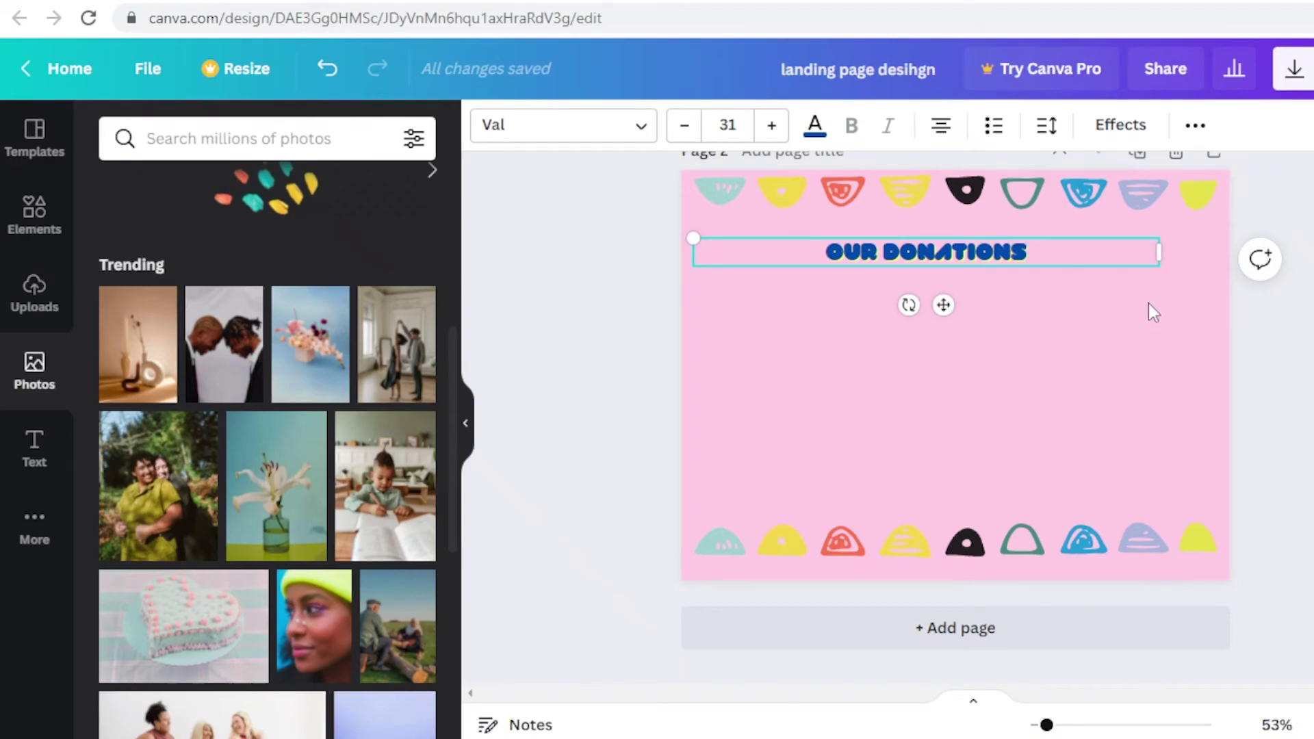
pyautogui.moveTo(1160, 255); pyautogui.dragTo(918, 253)
pyautogui.moveTo(829, 306); pyautogui.dragTo(974, 296)
pyautogui.click(1006, 304)
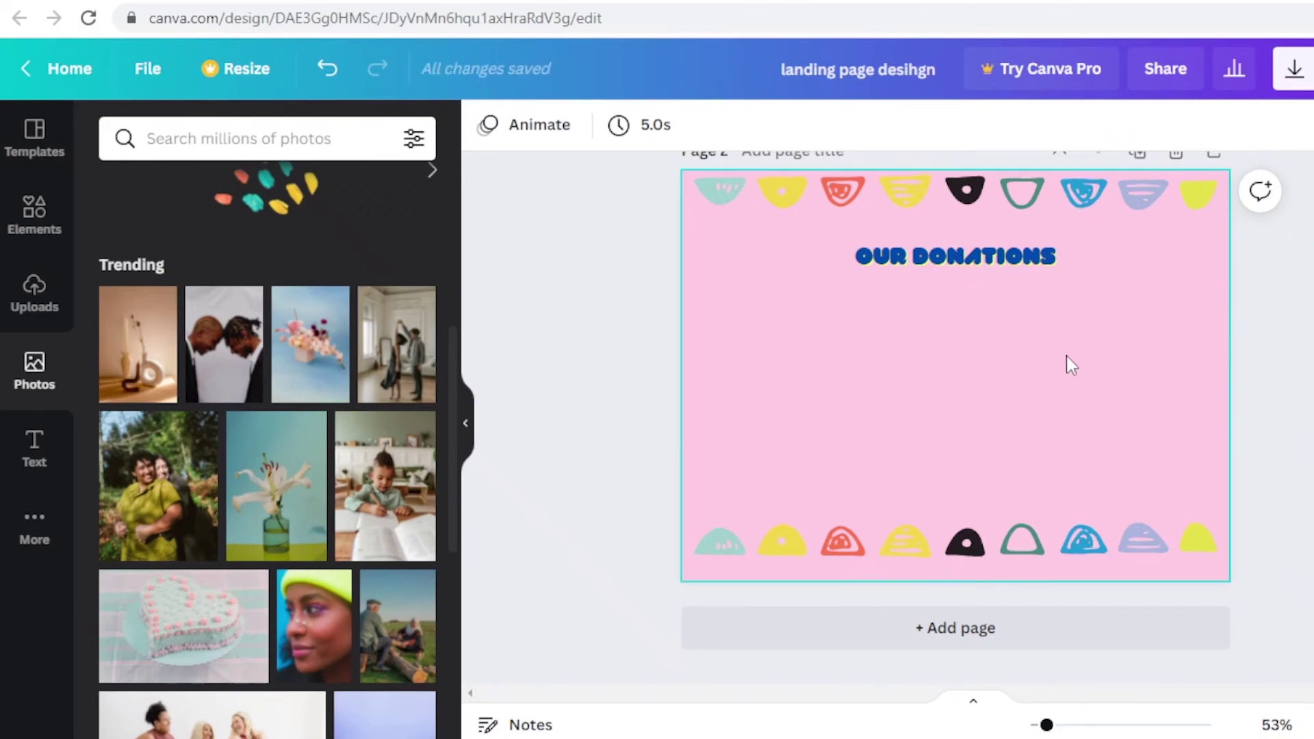
# Scroll through the design, ending on the home page with 'landing page desihgn' under Recent designs.
pyautogui.scroll(3, 955, 411)
pyautogui.scroll(-3, 955, 410)
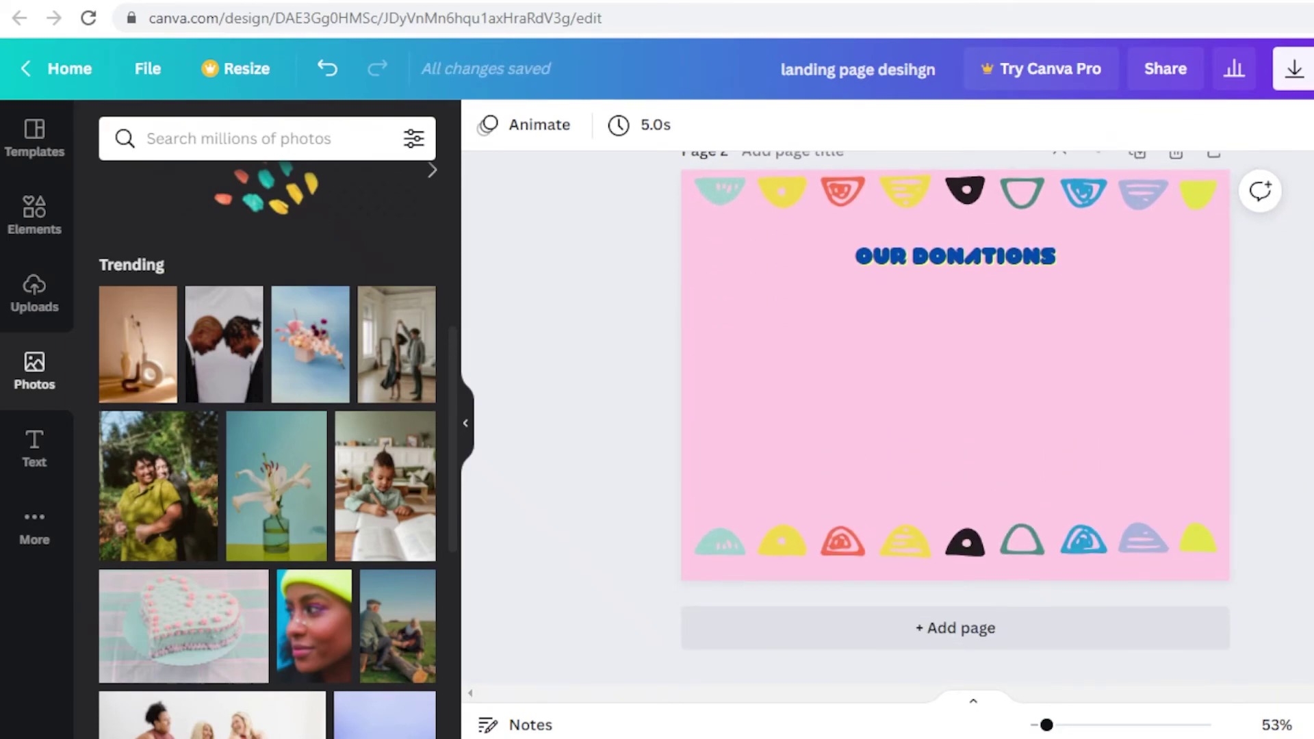
pyautogui.scroll(2, 880, 318)
pyautogui.scroll(-2, 882, 320)
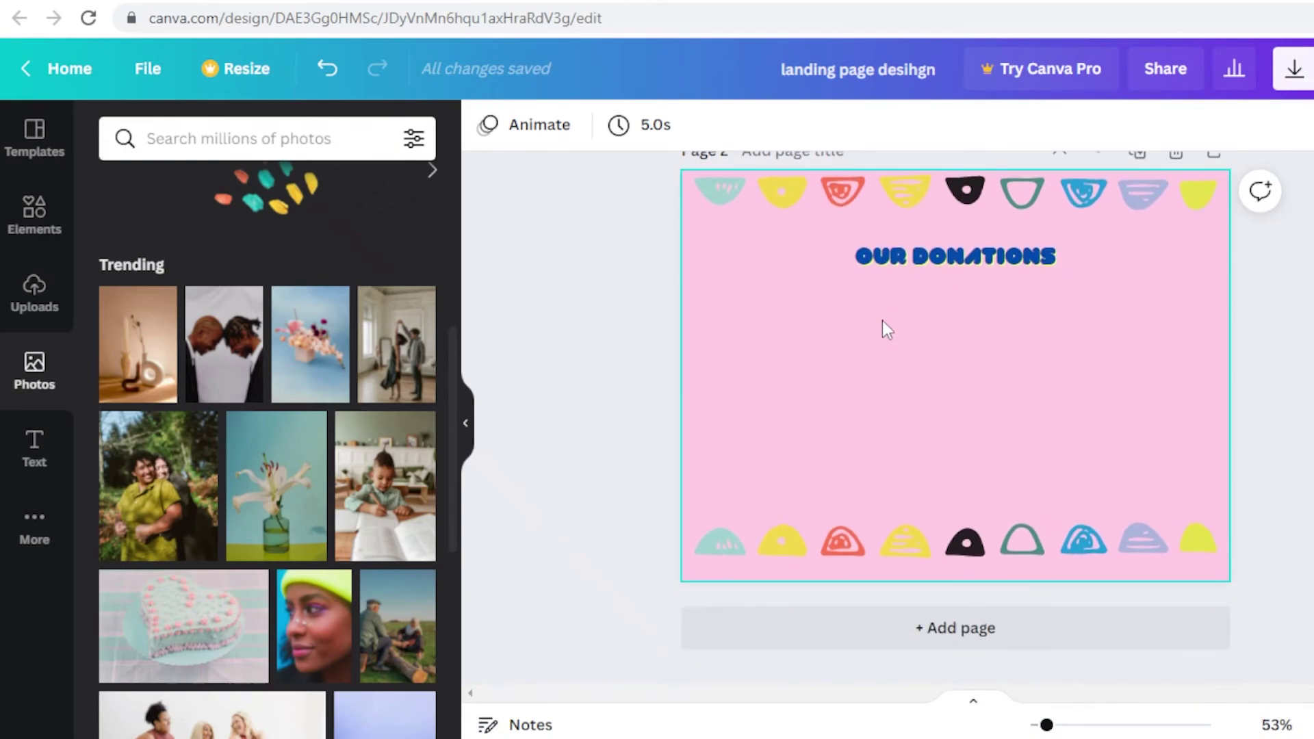
pyautogui.scroll(2, 886, 322)
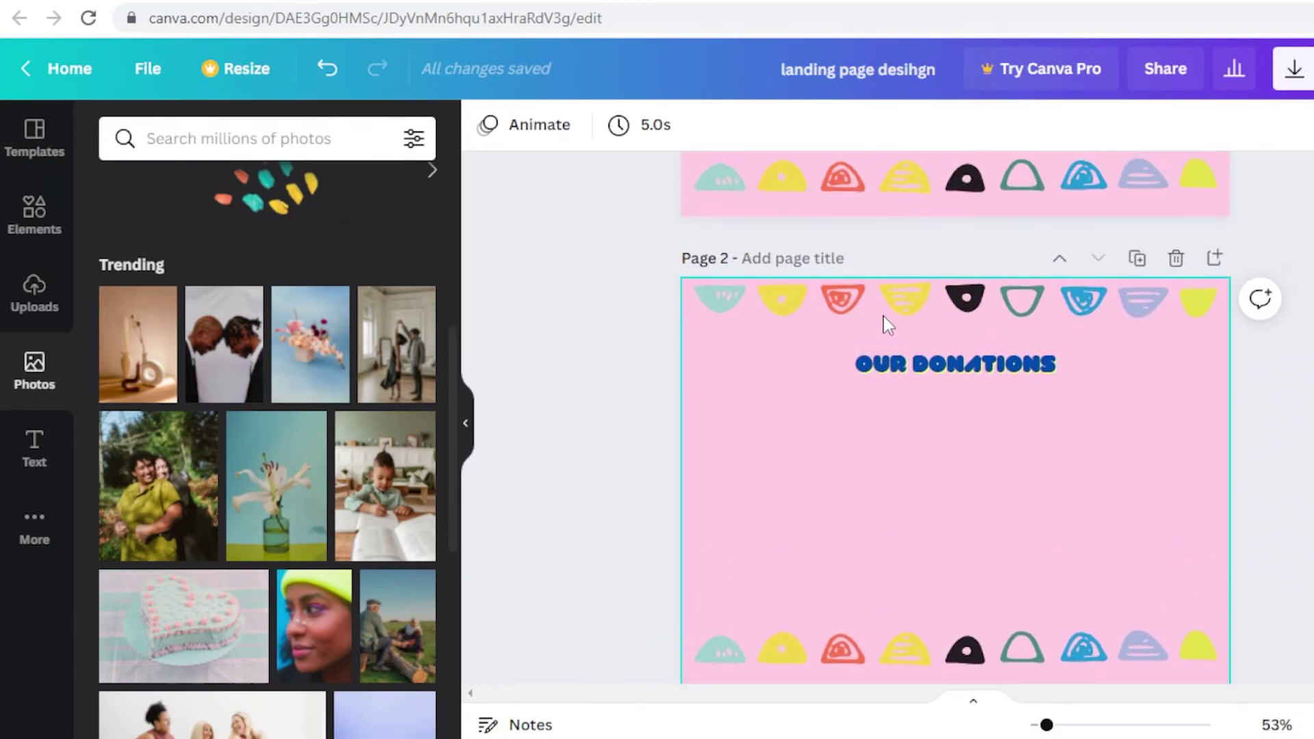
pyautogui.scroll(-2, 882, 329)
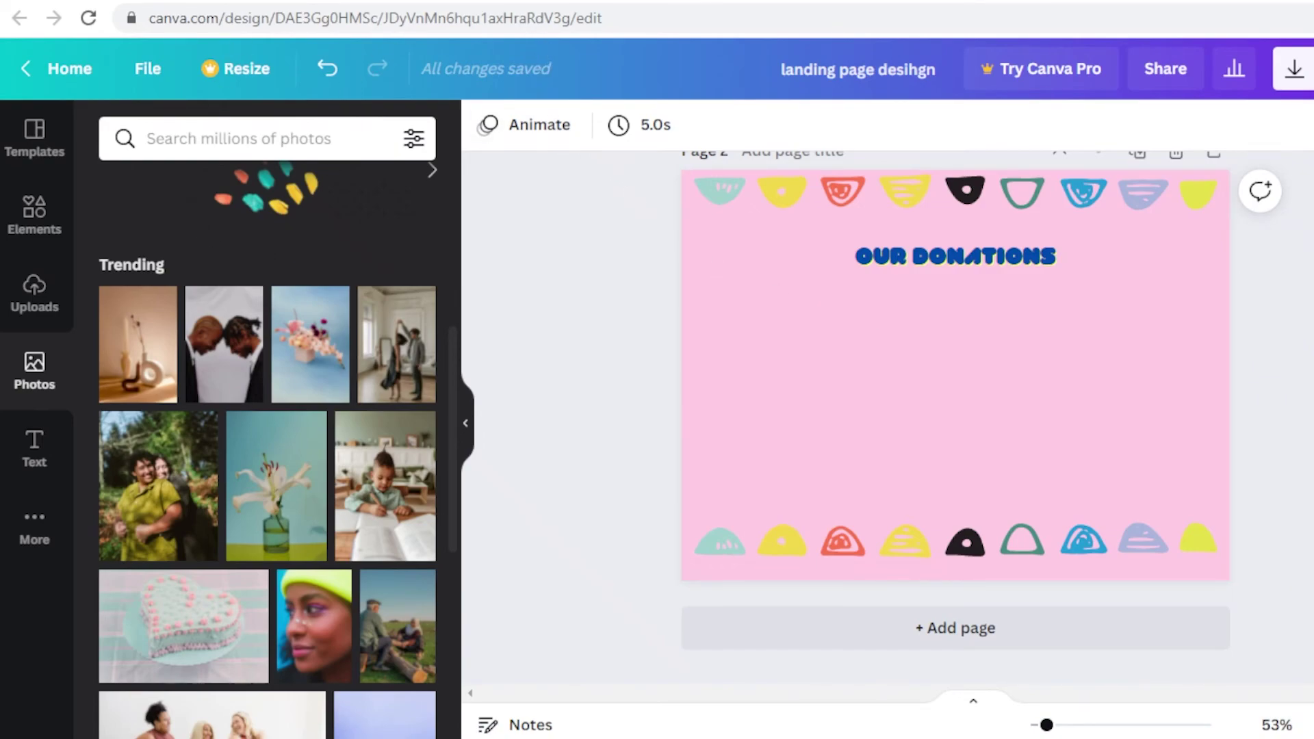
pyautogui.scroll(3, 956, 377)
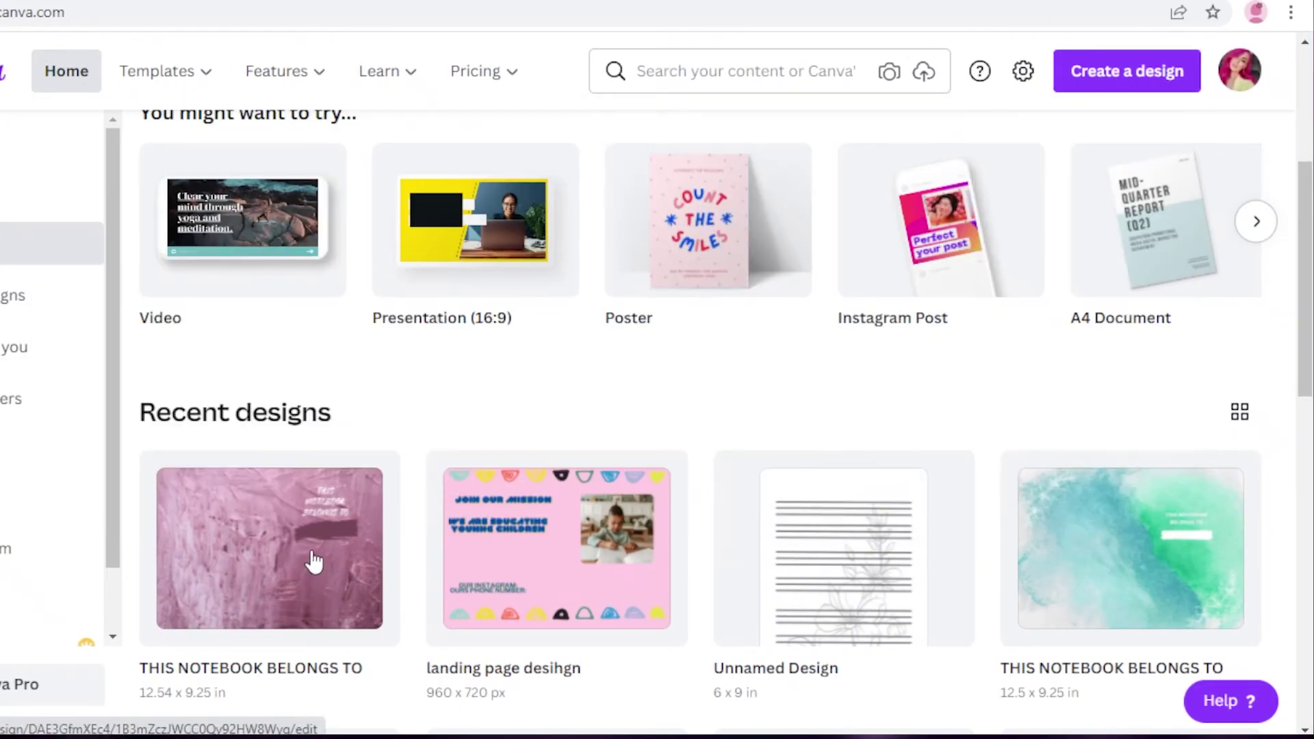
# Scroll up to reopen 'landing page desihgn' in the editor with page 1 showing.
pyautogui.scroll(5, 778, 487)
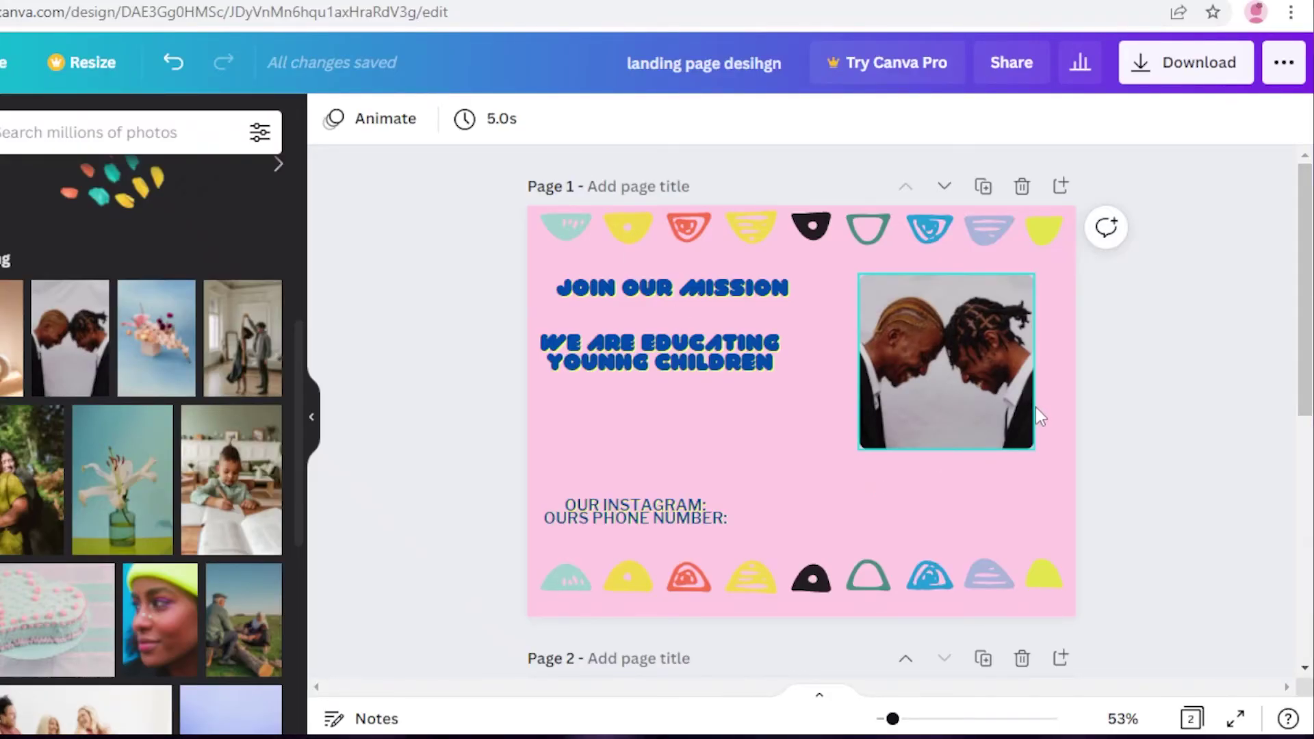
# Scroll down to the OUR DONATIONS page and back up to page 1 to review both pages.
pyautogui.scroll(-5, 1139, 434)
pyautogui.scroll(-3, 1140, 434)
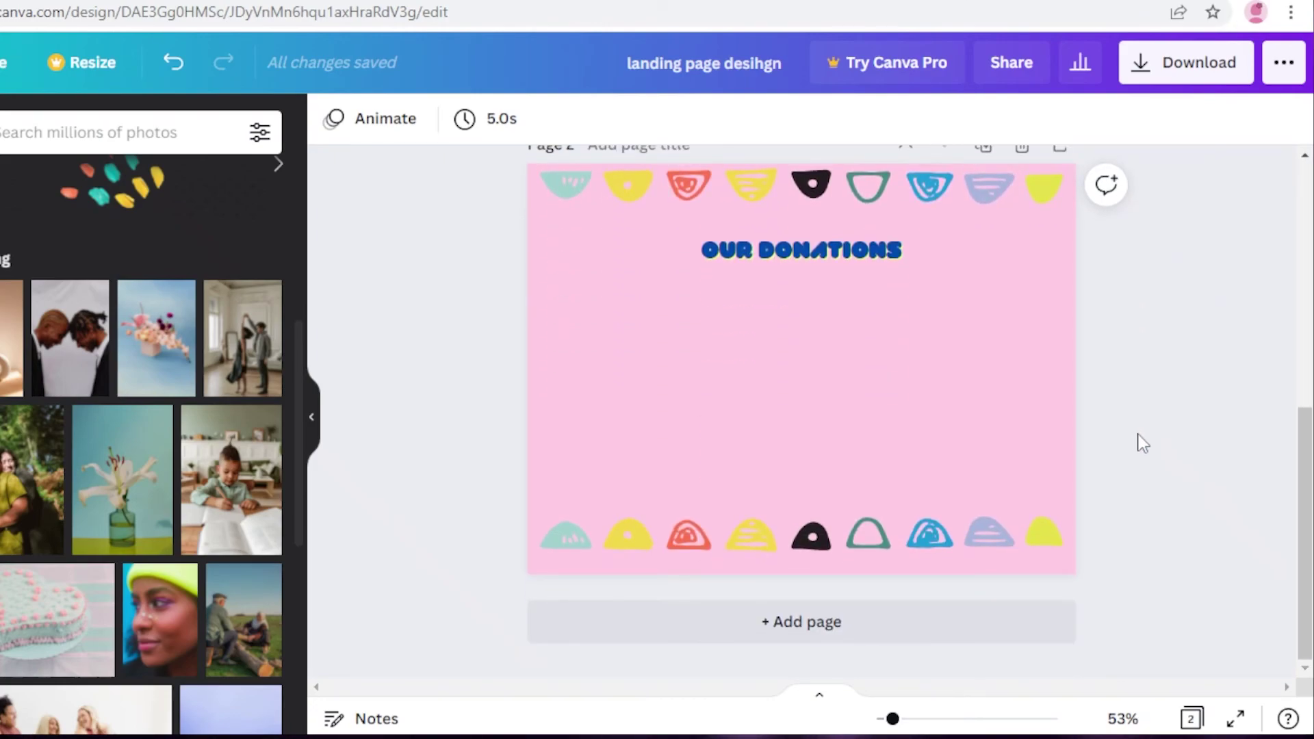
pyautogui.scroll(7, 1116, 435)
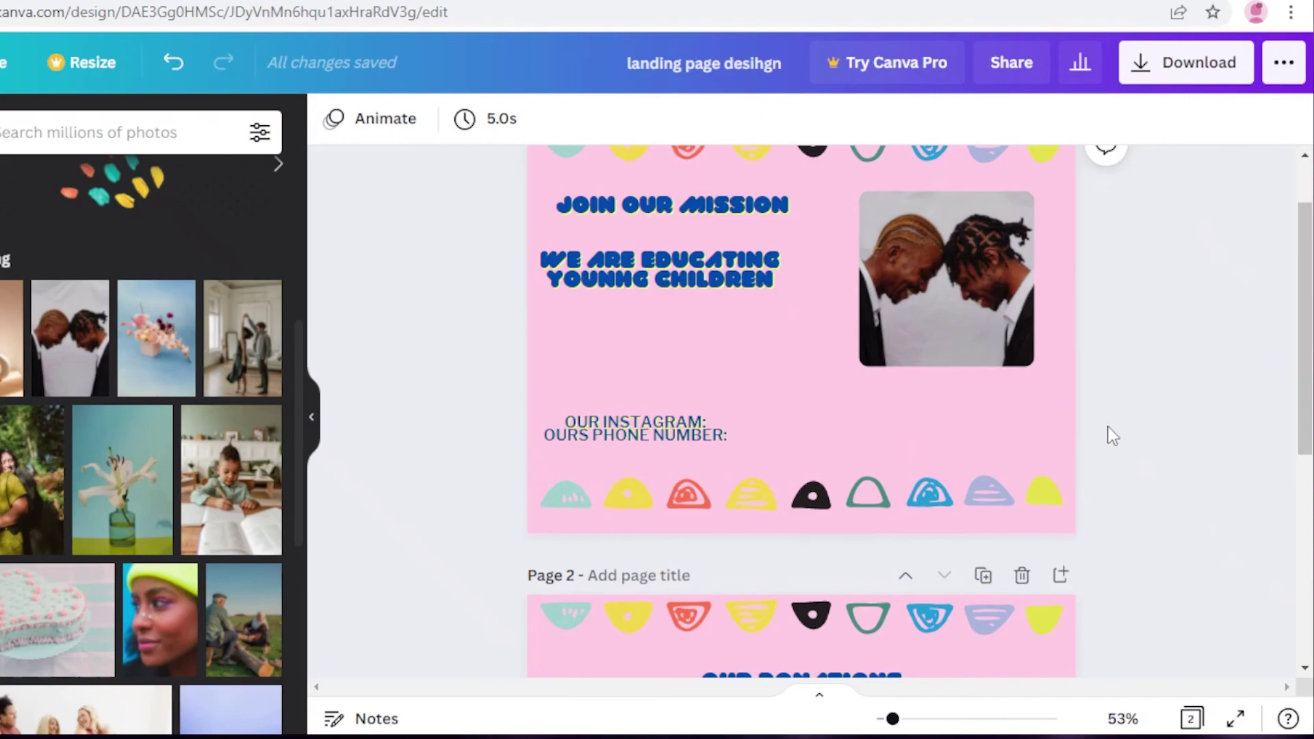
pyautogui.scroll(1, 1095, 424)
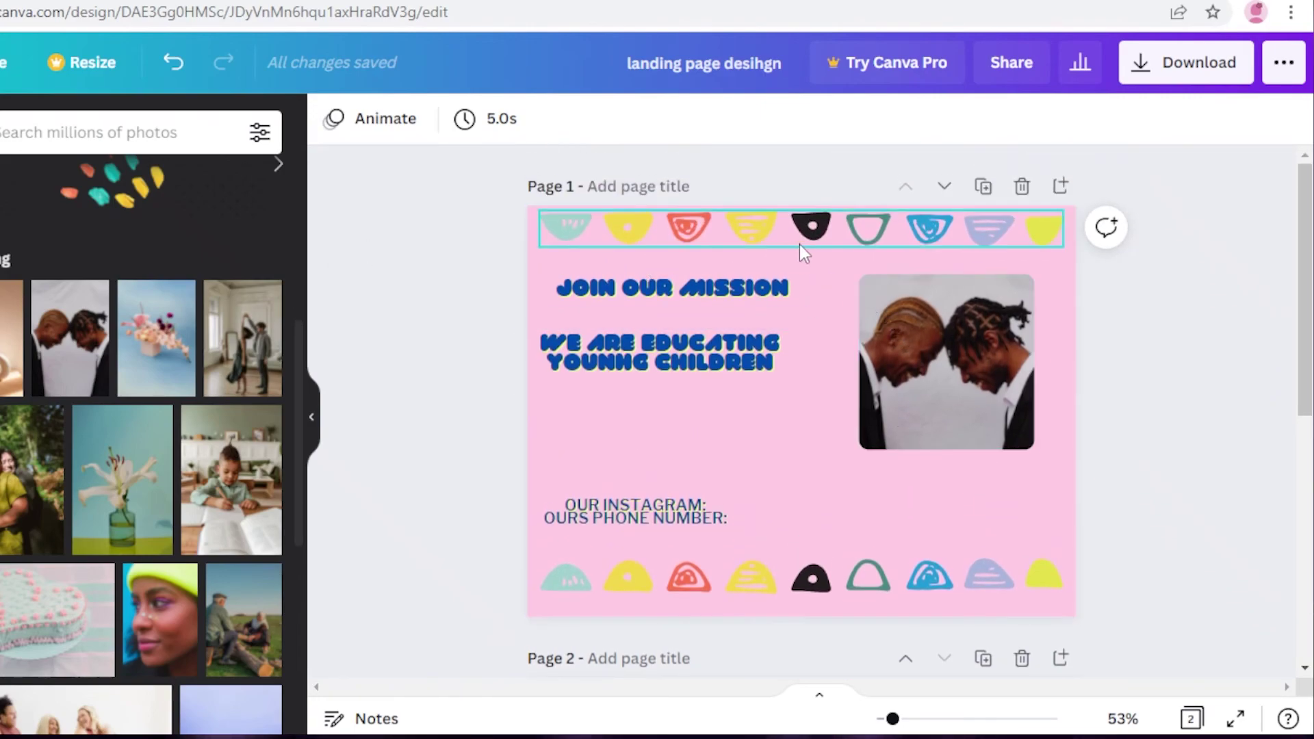